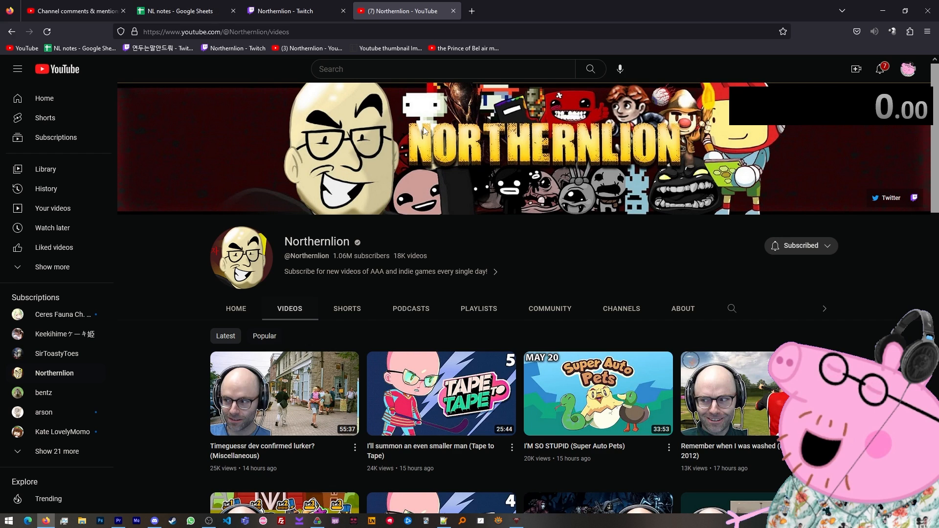
# Step: View Northernlion's Twitch channel and the 05182023_1 project in Premiere Pro, and return to Firefox
pyautogui.click(297, 11)
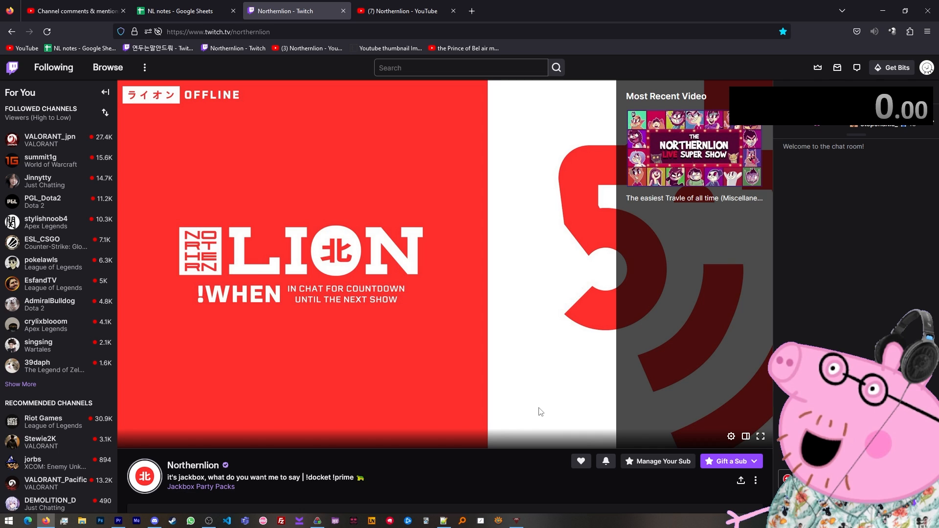
pyautogui.click(118, 520)
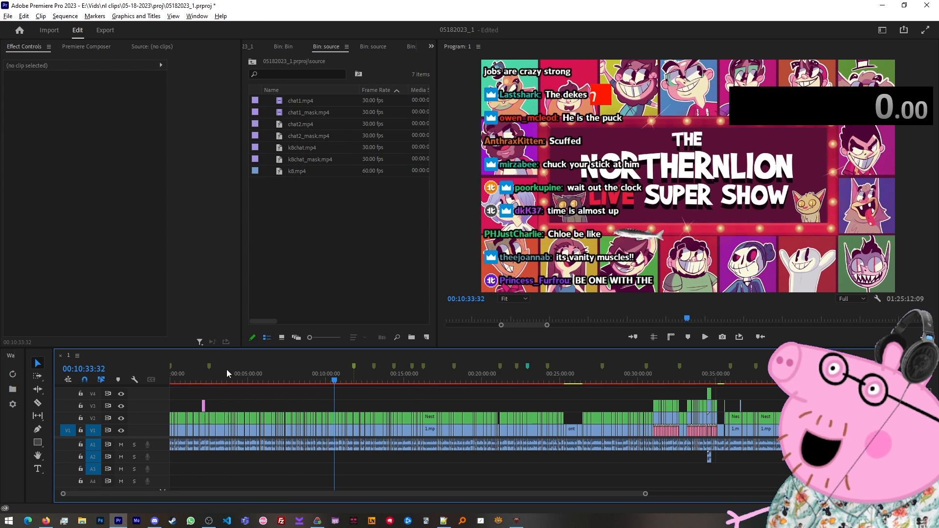
pyautogui.click(47, 521)
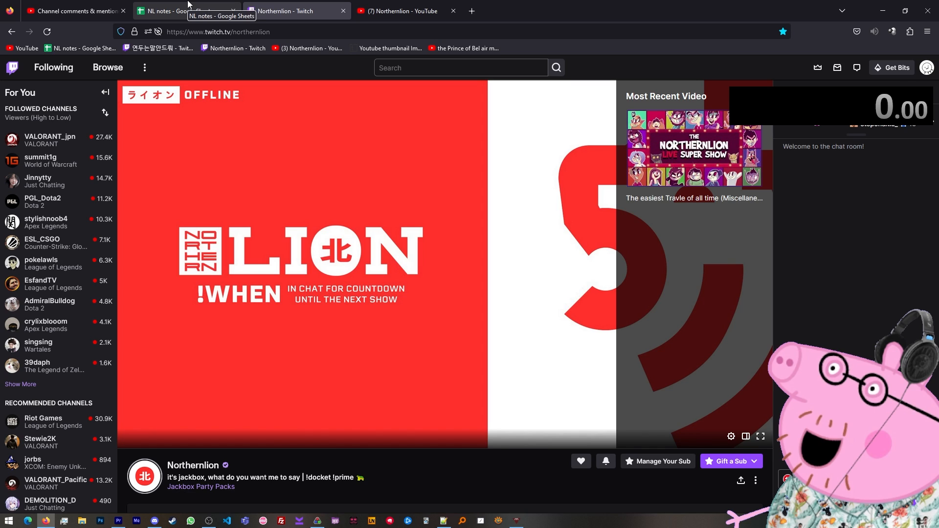
# Step: Look through the start times, end times and clip names in the NL notes spreadsheet
pyautogui.click(189, 5)
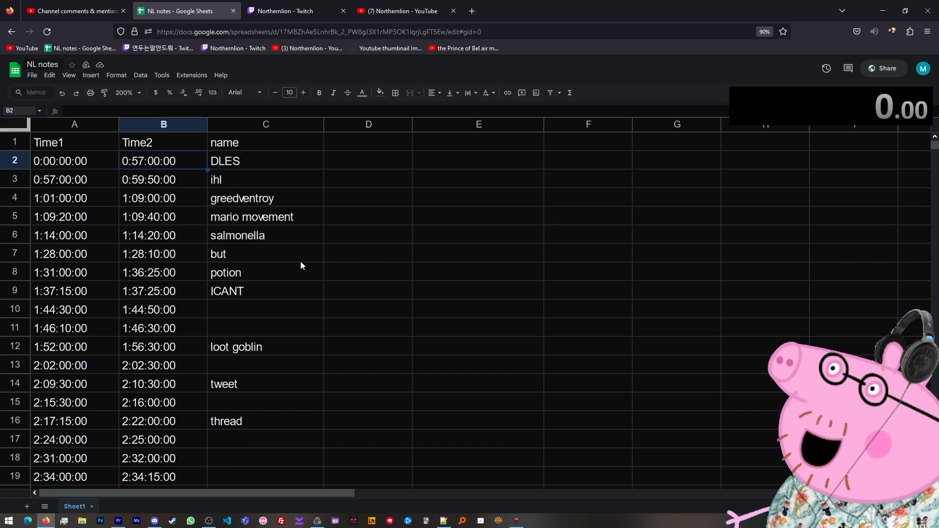
pyautogui.scroll(-5, 301, 265)
pyautogui.scroll(4, 296, 287)
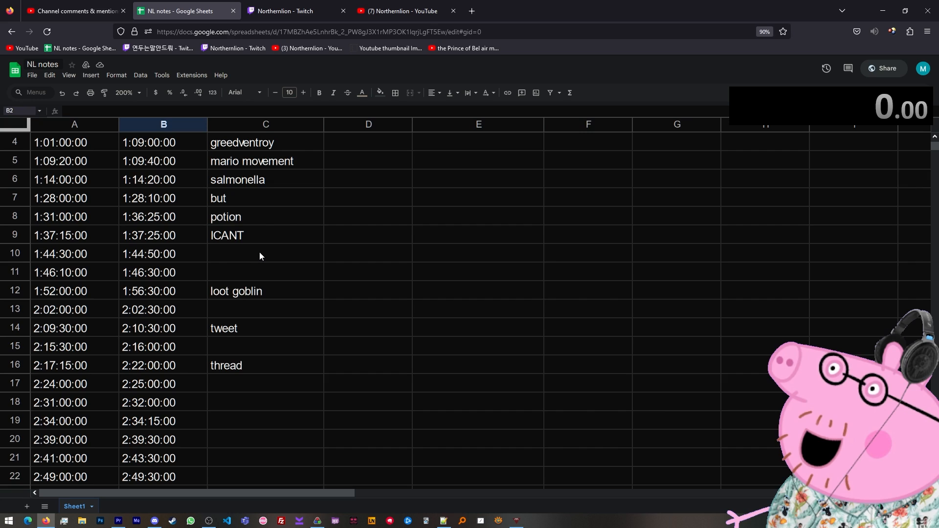
pyautogui.scroll(1, 260, 254)
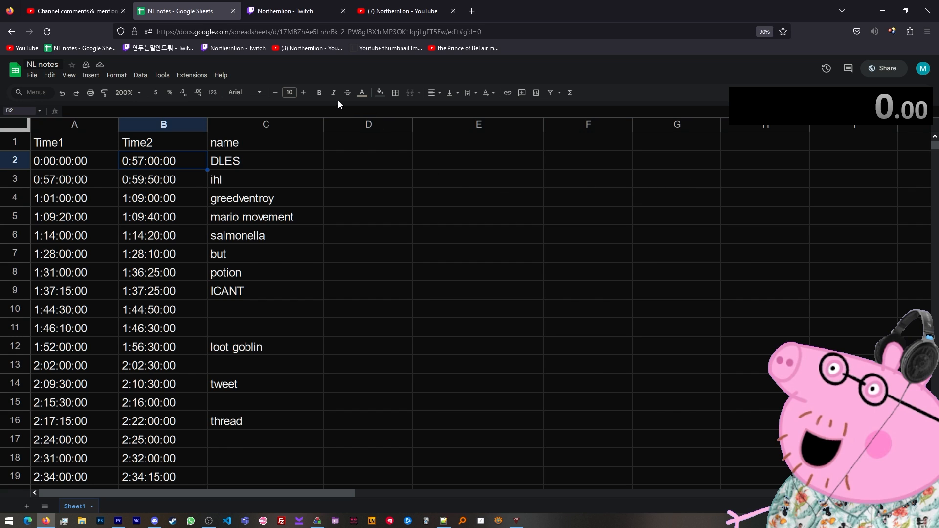
# Step: Return to Northernlion's Twitch channel and set the splits timer to start at 5:00
pyautogui.click(288, 11)
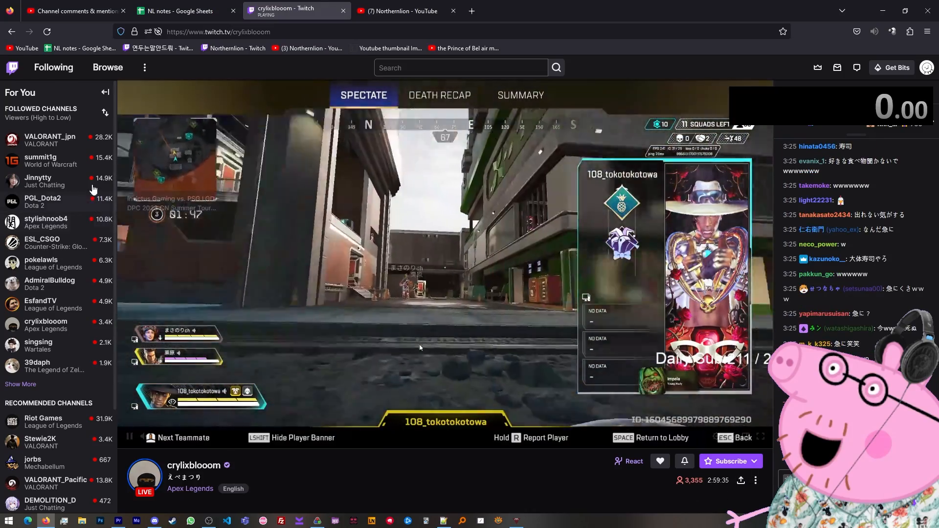
pyautogui.hotkey('alt', 'Left')
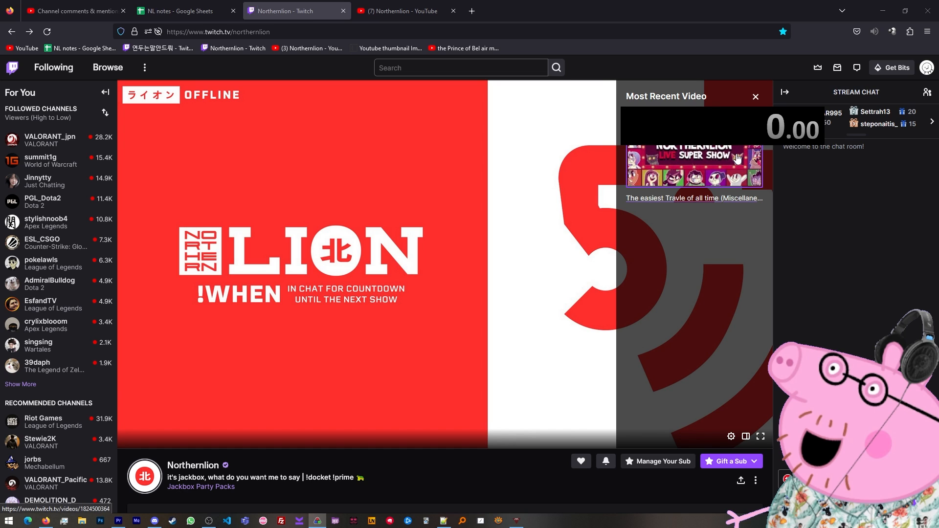
pyautogui.rightClick(734, 137)
pyautogui.click(756, 142)
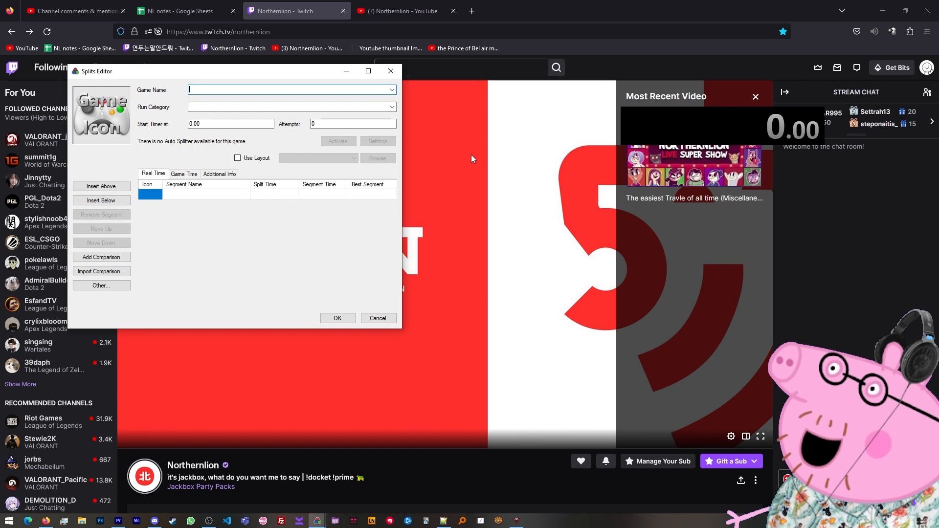
pyautogui.doubleClick(212, 124)
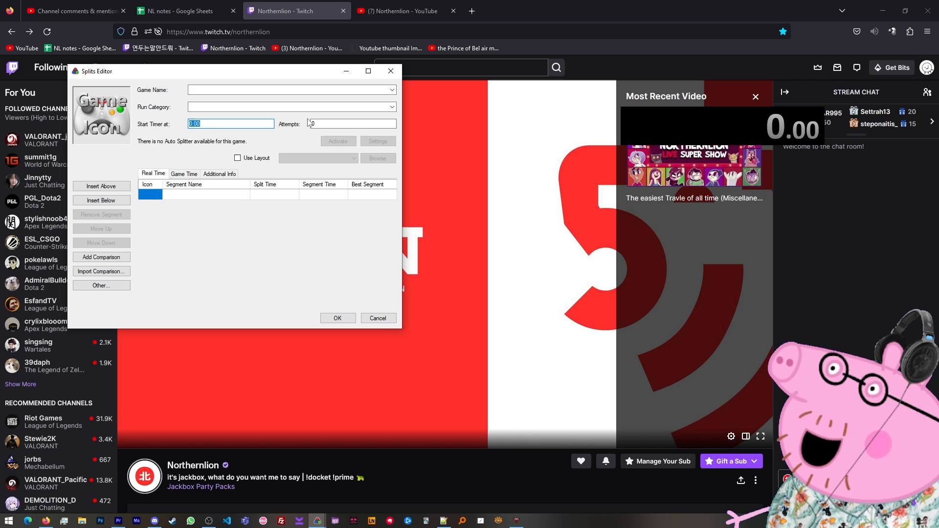
pyautogui.write('5:00')
pyautogui.click(337, 319)
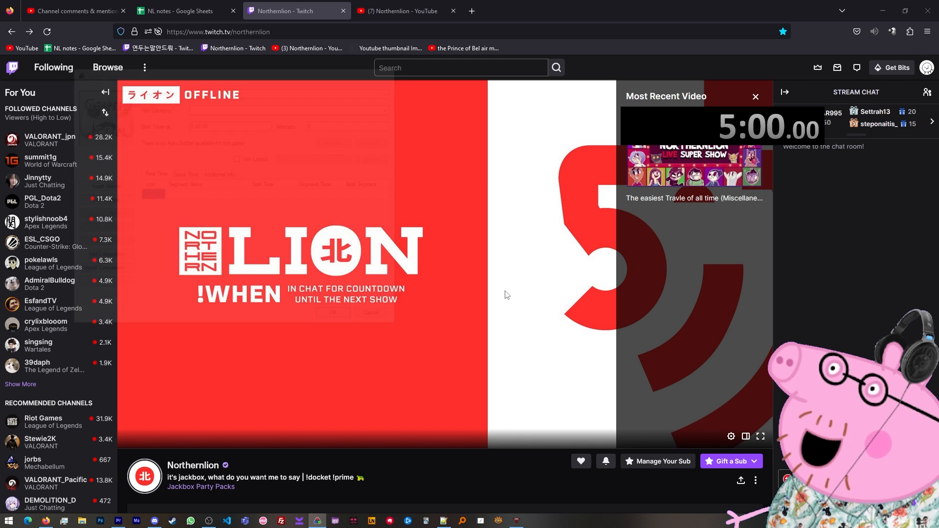
# Step: Start the timer and move its window clear of the Twitch stream chat header
pyautogui.moveTo(665, 129); pyautogui.dragTo(773, 77)
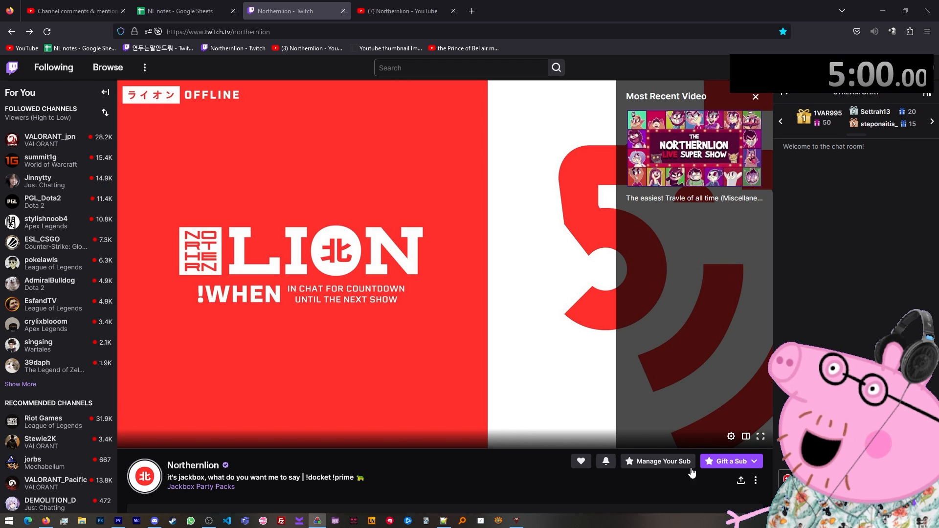
pyautogui.press('KP_1')
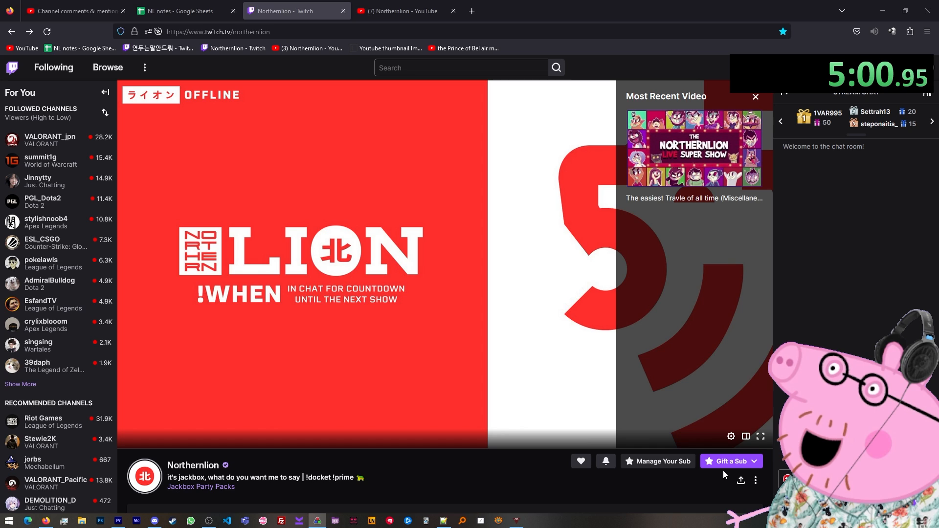
pyautogui.moveTo(768, 81)
pyautogui.mouseDown()
pyautogui.moveTo(752, 121)
pyautogui.moveTo(741, 77)
pyautogui.moveTo(765, 83)
pyautogui.mouseUp()
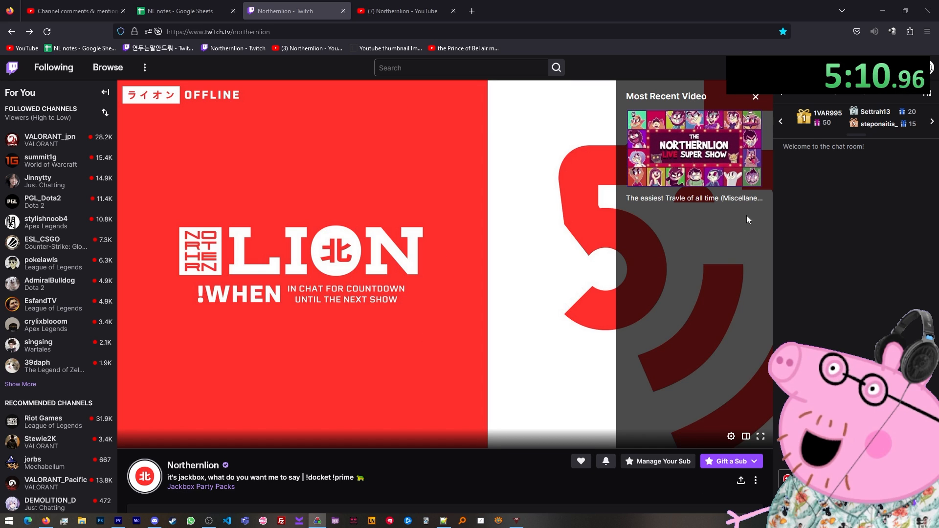
pyautogui.moveTo(782, 81); pyautogui.dragTo(773, 54)
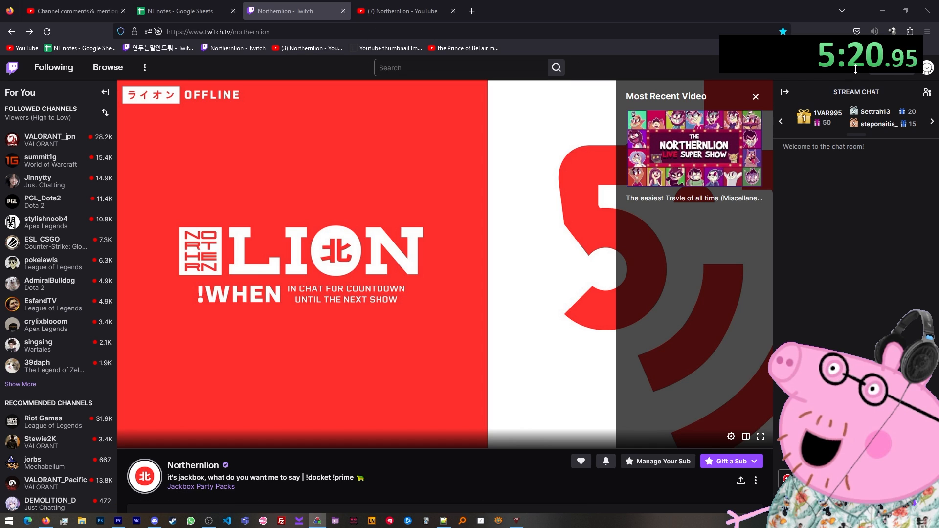
# Step: Copy the channel name northernlion from the Twitch page address and open the search page in TwitchLink
pyautogui.click(240, 6)
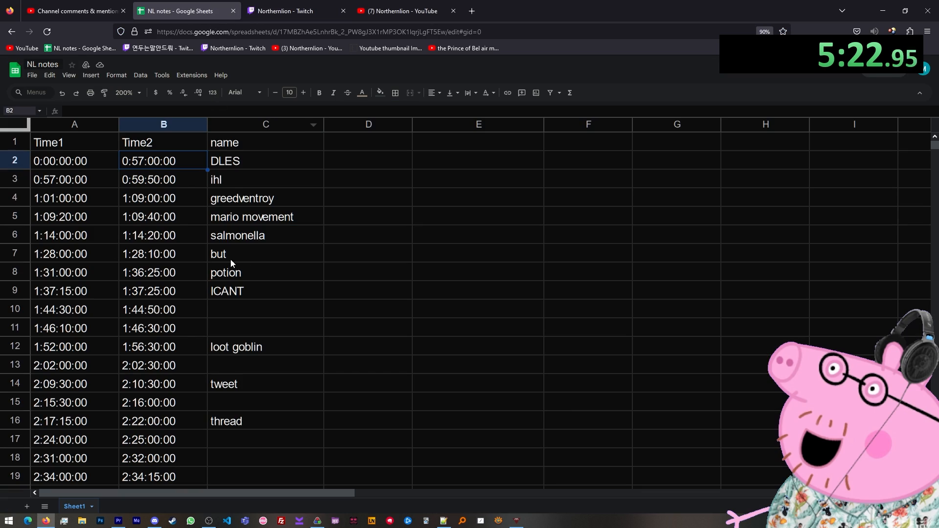
pyautogui.click(294, 11)
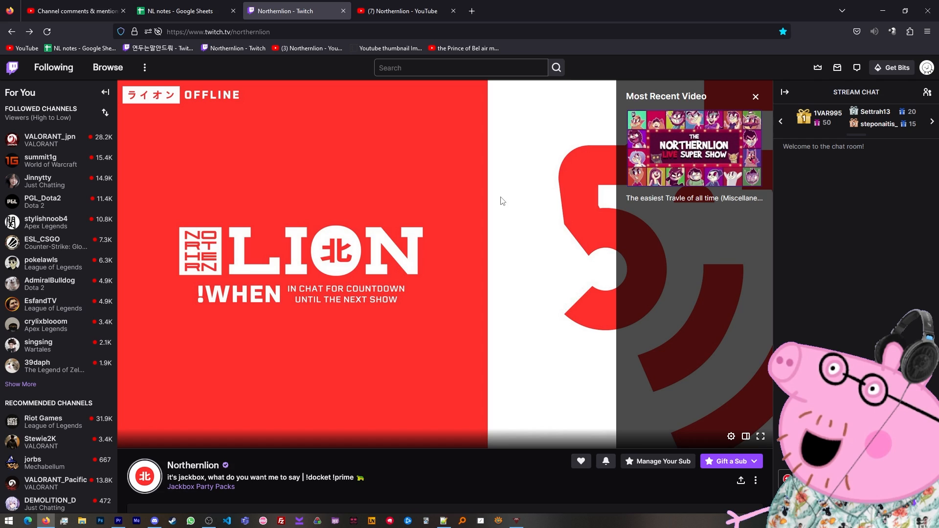
pyautogui.click(300, 521)
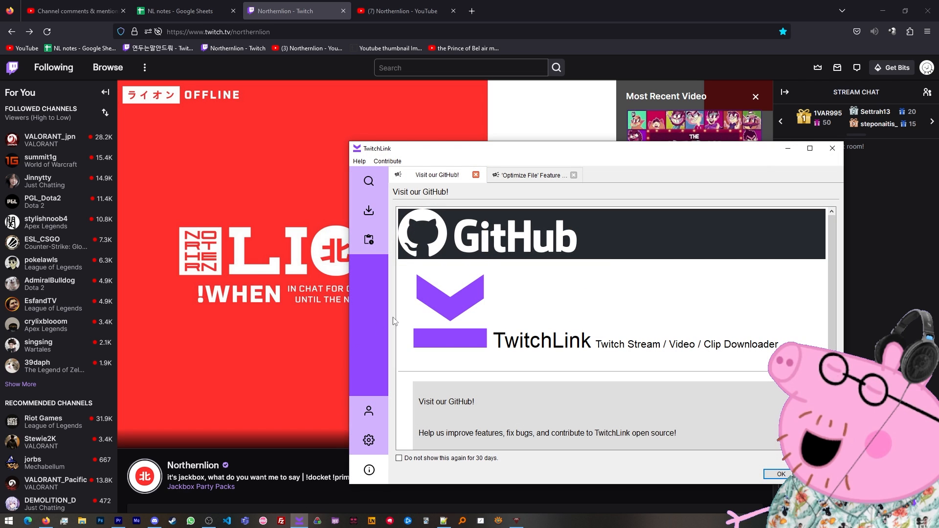
pyautogui.moveTo(478, 154); pyautogui.dragTo(443, 128)
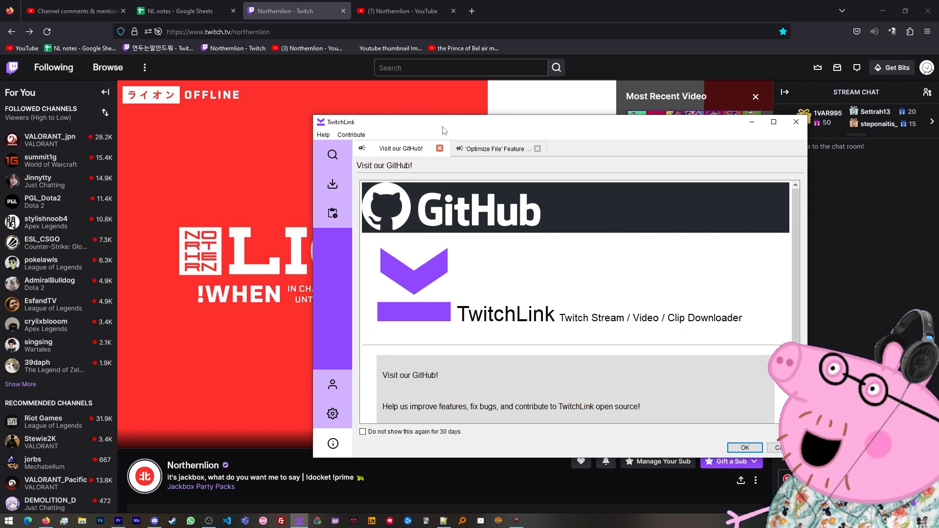
pyautogui.doubleClick(252, 31)
pyautogui.rightClick(252, 31)
pyautogui.click(272, 82)
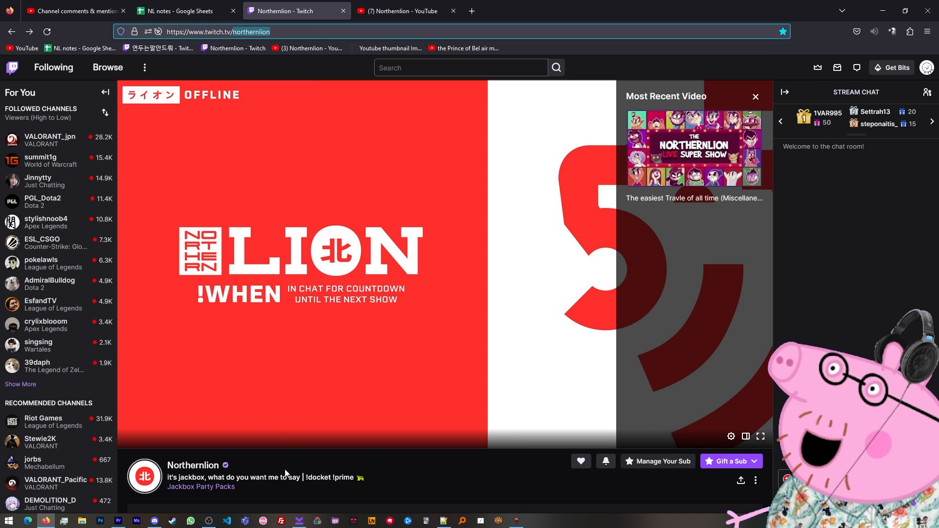
pyautogui.click(307, 521)
pyautogui.click(332, 154)
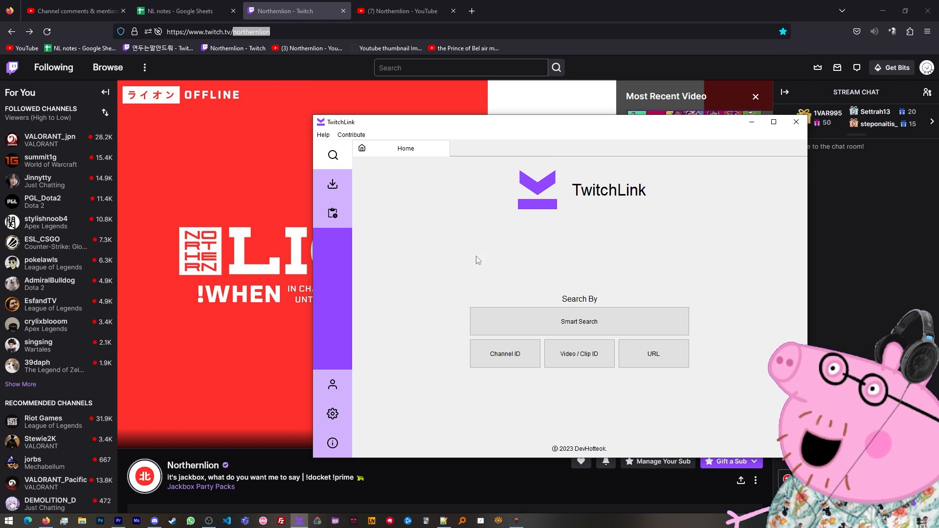
pyautogui.click(582, 362)
pyautogui.rightClick(547, 316)
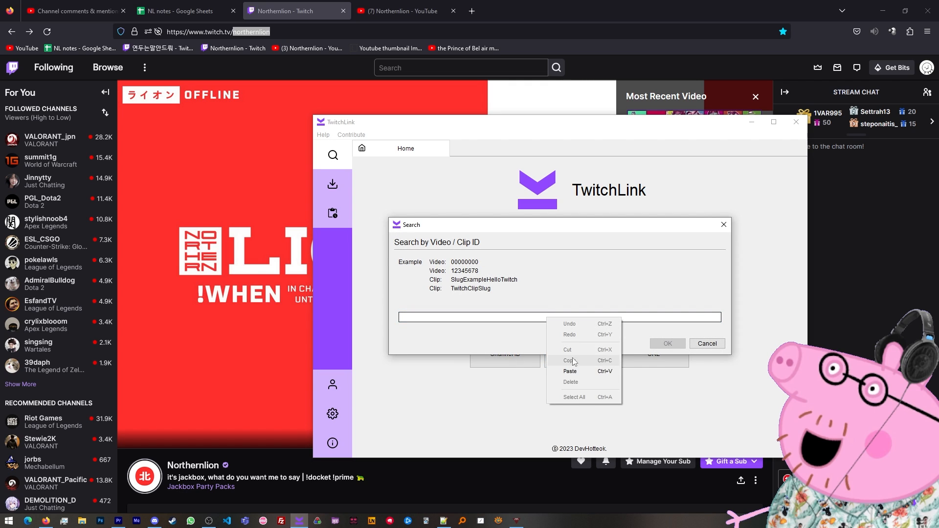
pyautogui.click(567, 361)
pyautogui.click(707, 344)
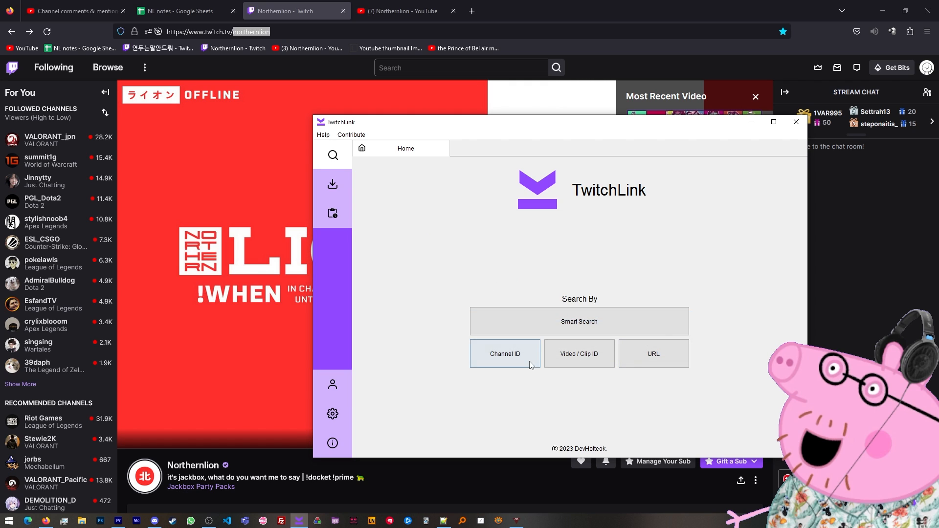
# Step: Search by channel ID for northernlion and list the channel's past broadcasts
pyautogui.click(505, 360)
pyautogui.rightClick(549, 309)
pyautogui.click(571, 354)
pyautogui.click(668, 343)
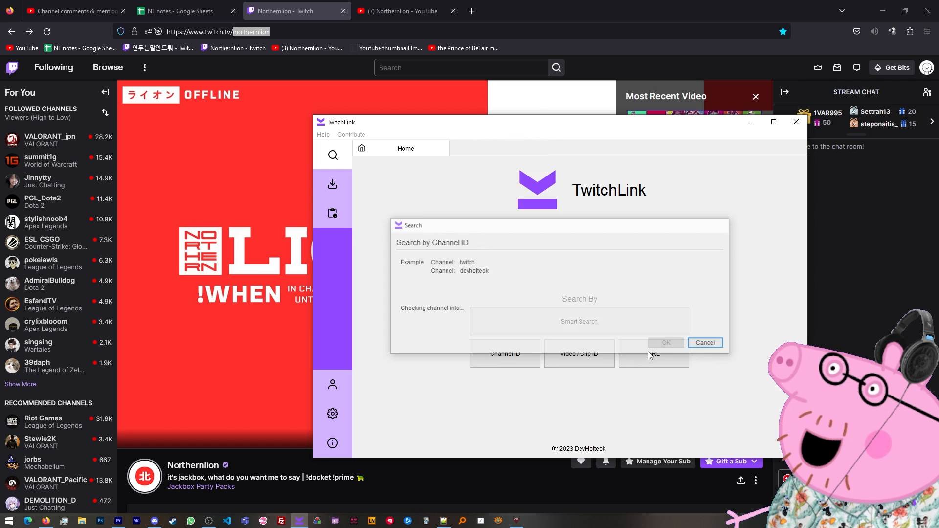
pyautogui.moveTo(489, 122); pyautogui.dragTo(472, 76)
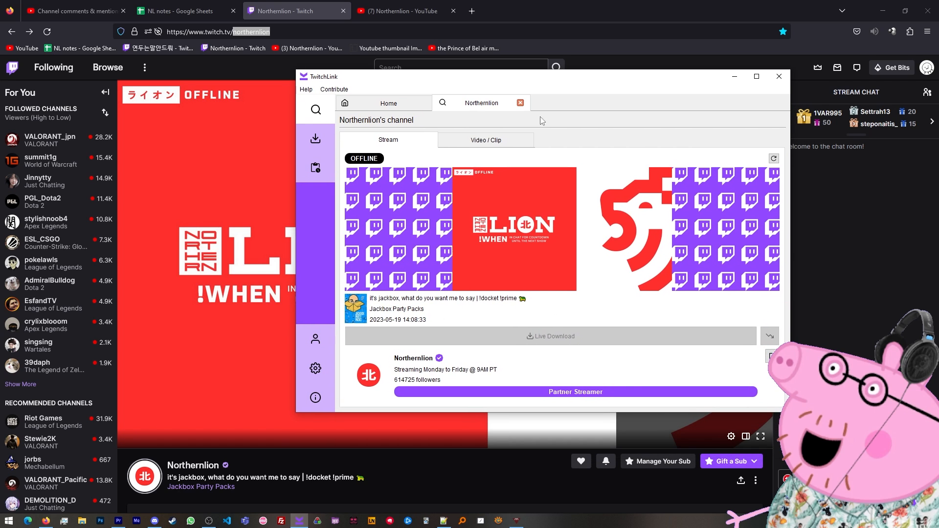
pyautogui.click(486, 140)
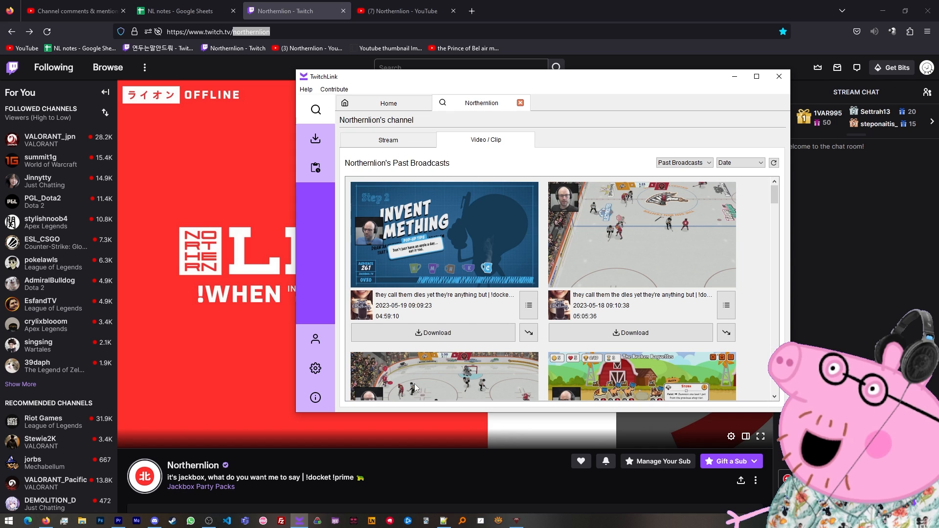
# Step: Switch to Twitch Downloader, arrange its window beside TwitchLink, and open the chat download page
pyautogui.click(336, 522)
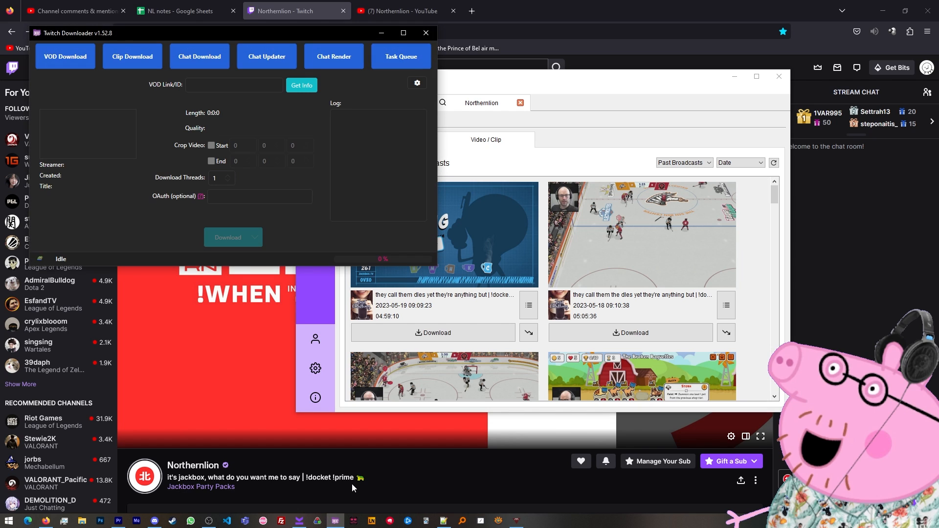
pyautogui.click(653, 101)
pyautogui.moveTo(653, 77); pyautogui.dragTo(738, 57)
pyautogui.moveTo(322, 33); pyautogui.dragTo(304, 86)
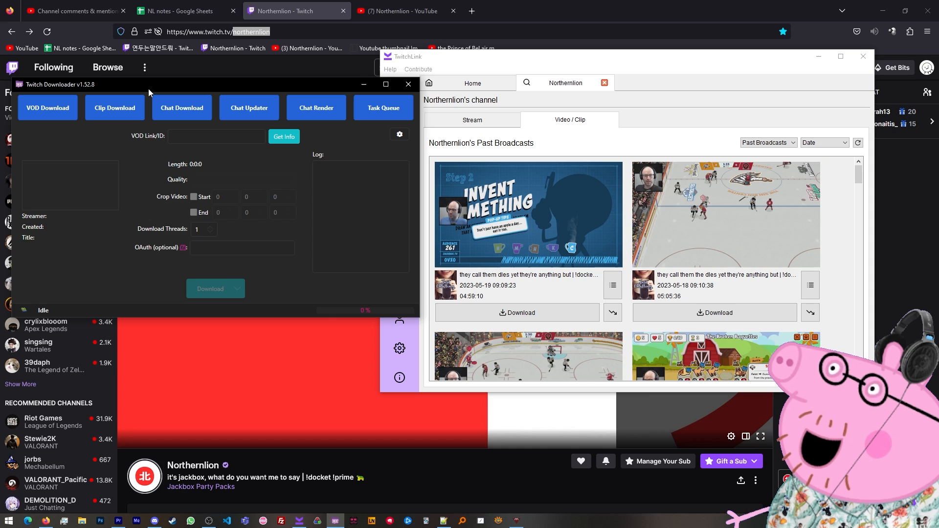
pyautogui.moveTo(139, 88); pyautogui.dragTo(185, 97)
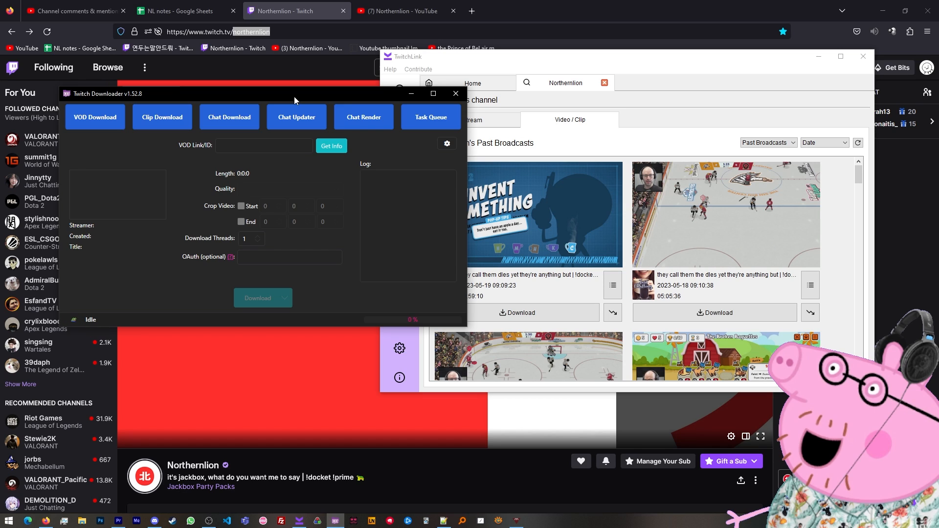
pyautogui.moveTo(295, 97); pyautogui.dragTo(269, 124)
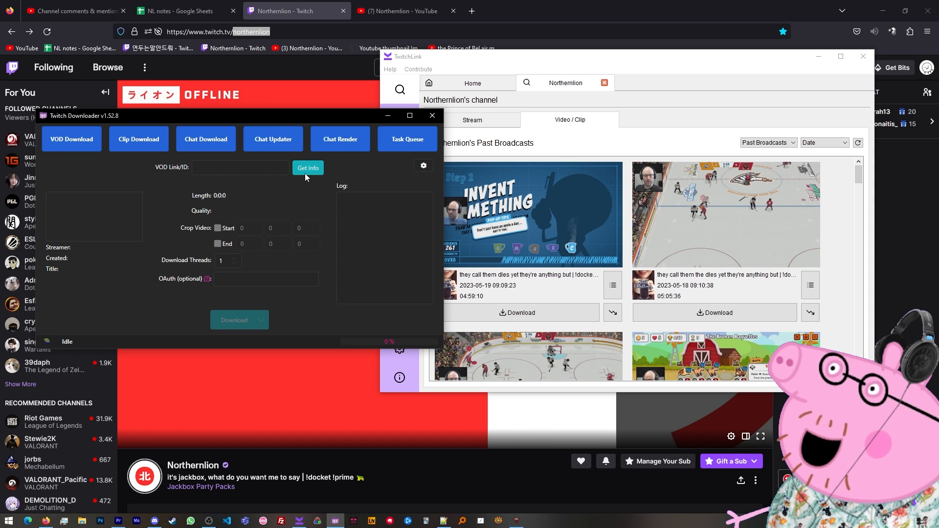
pyautogui.click(210, 142)
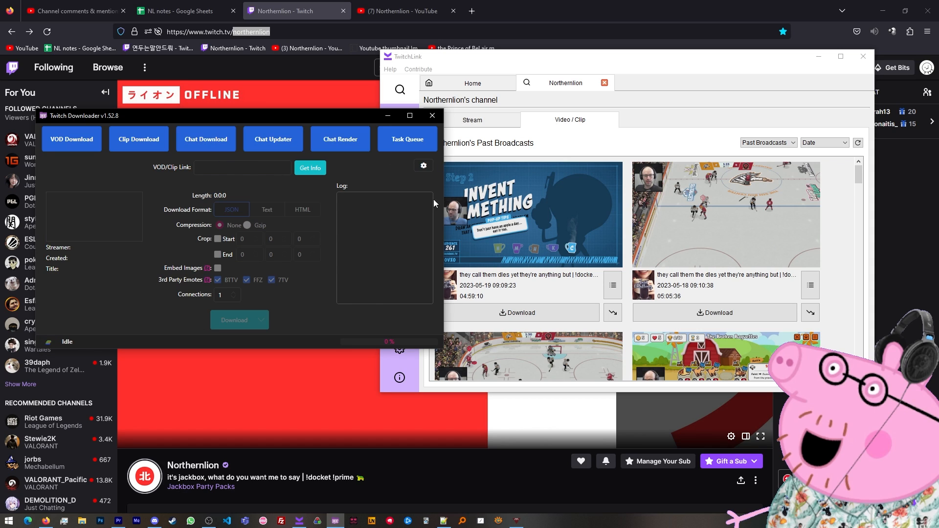
# Step: Copy the video ID from the video information of the 2023-05-19 past broadcast in TwitchLink
pyautogui.click(613, 286)
pyautogui.rightClick(450, 307)
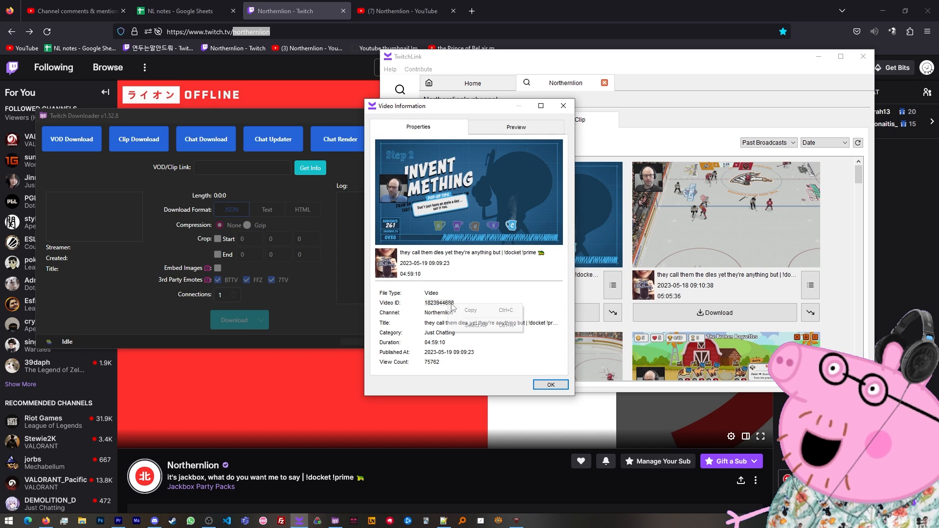
pyautogui.click(484, 323)
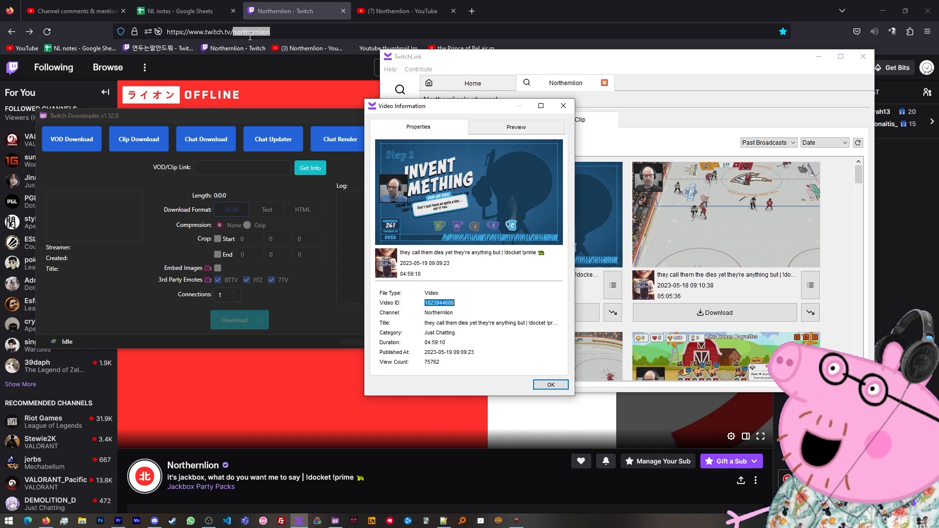
pyautogui.click(544, 383)
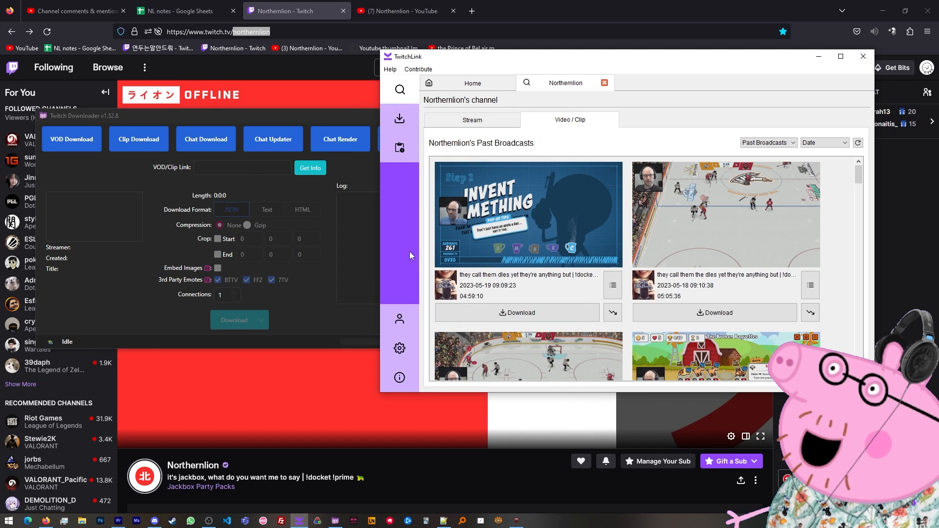
pyautogui.click(253, 171)
pyautogui.rightClick(229, 169)
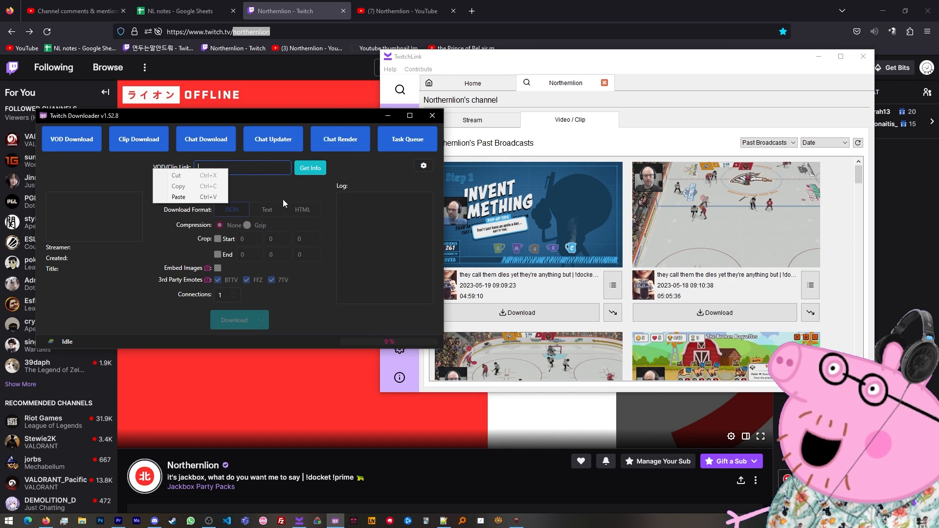
pyautogui.click(179, 197)
pyautogui.click(313, 169)
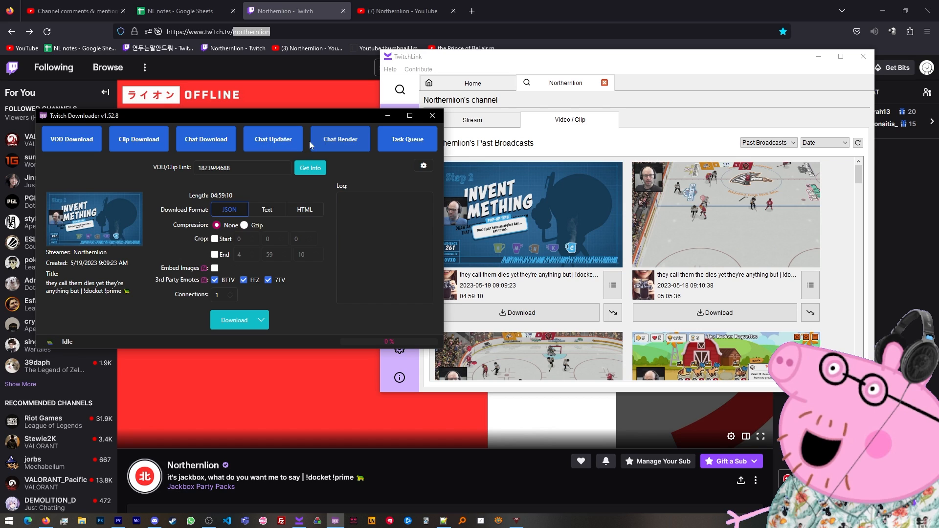
# Step: Examine the chat render settings for general, rendering, scaling, encoding and Ffmpeg, and return to the chat download page
pyautogui.click(354, 140)
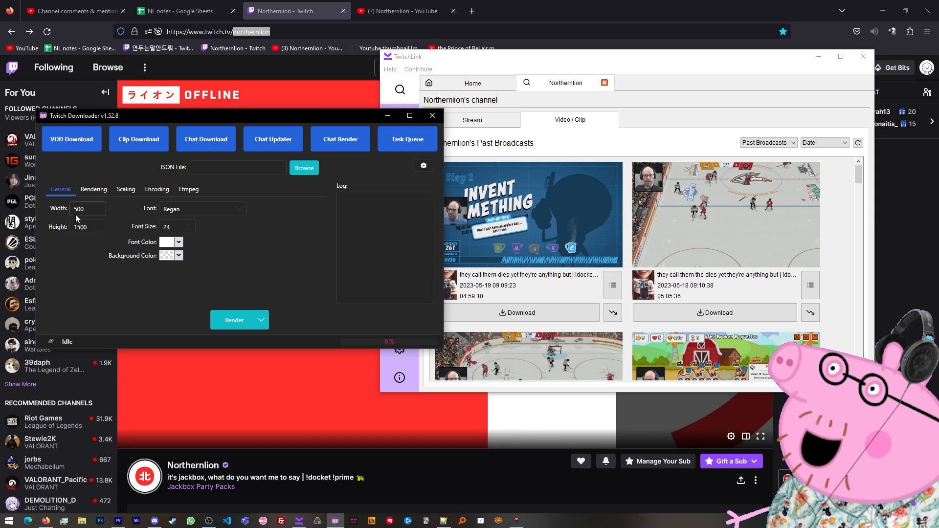
pyautogui.click(93, 189)
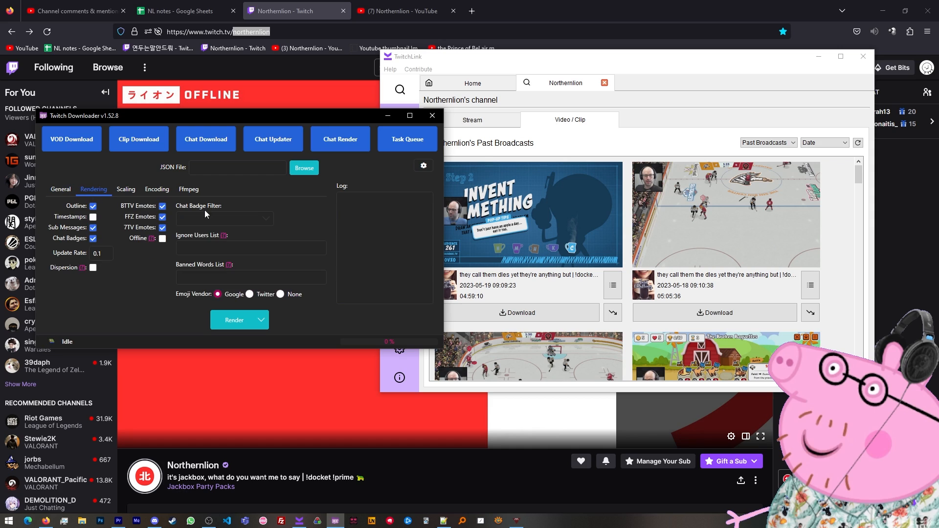
pyautogui.click(126, 189)
pyautogui.click(94, 189)
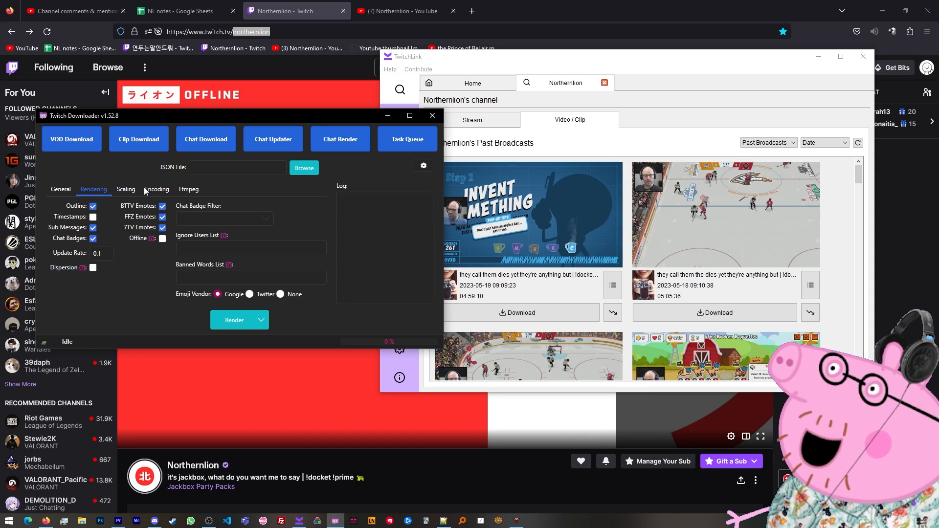
pyautogui.click(125, 190)
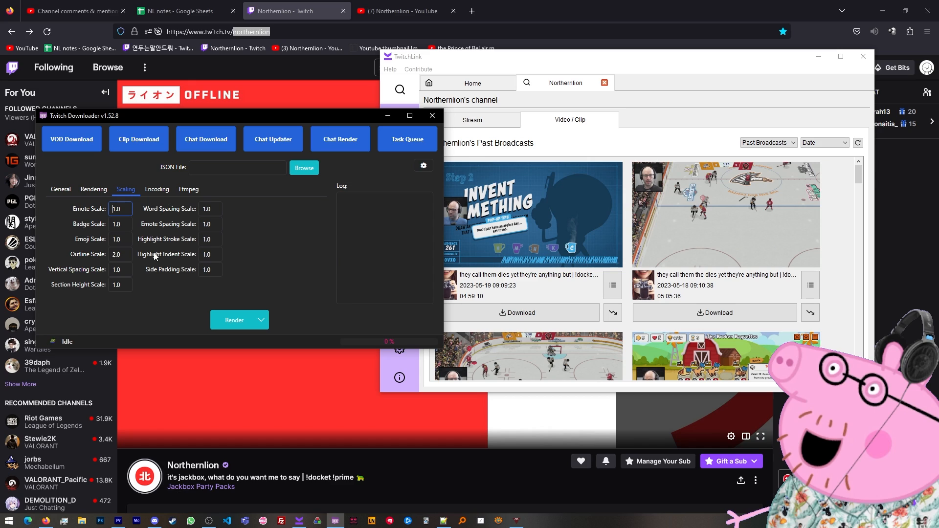
pyautogui.click(158, 189)
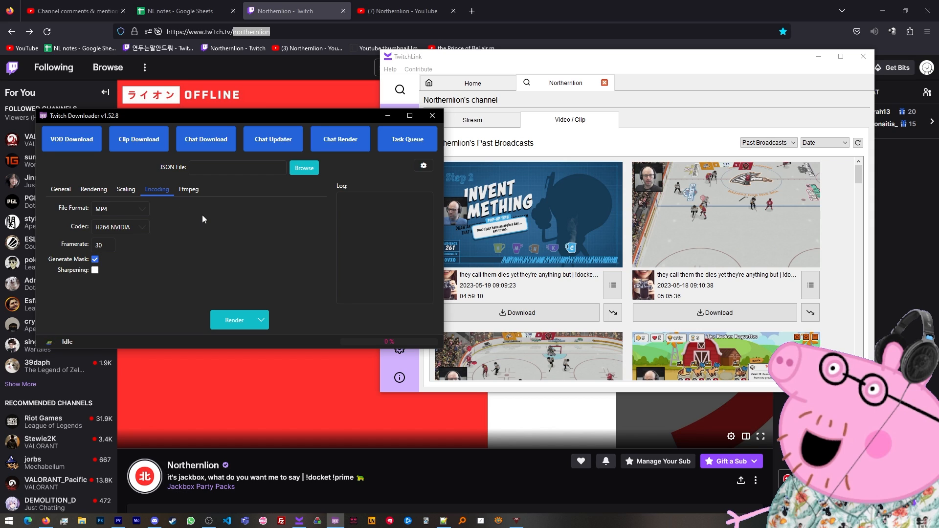
pyautogui.click(188, 190)
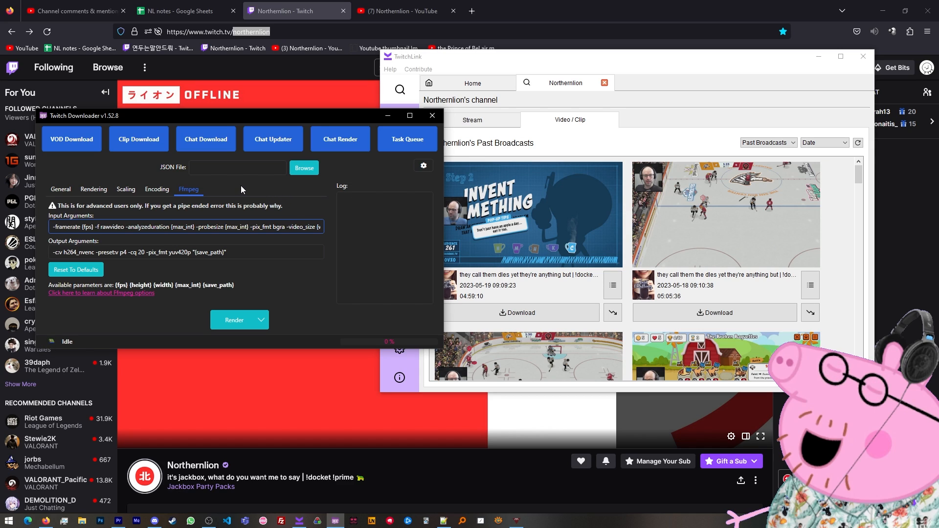
pyautogui.click(224, 150)
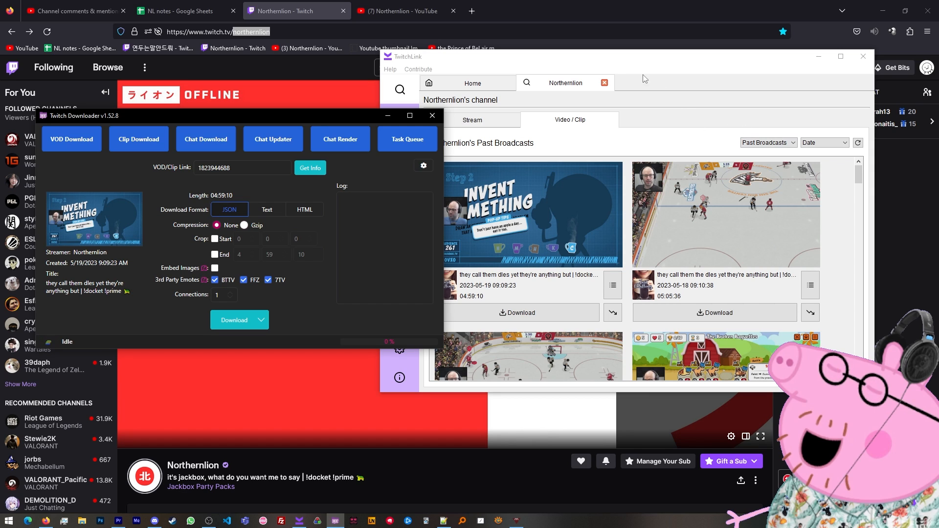
# Step: Move the TwitchLink window slightly aside and review the video information of the 2023-05-19 past broadcast
pyautogui.moveTo(638, 58); pyautogui.dragTo(656, 54)
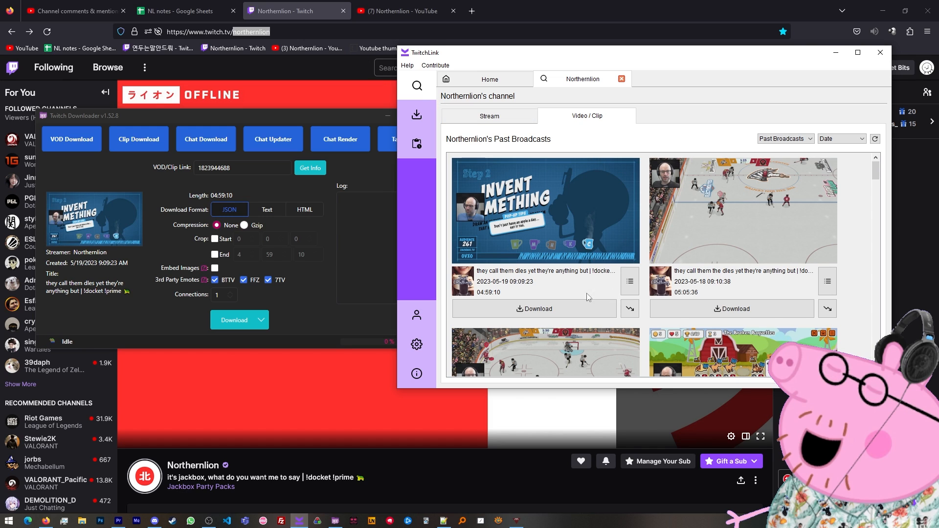
pyautogui.click(635, 284)
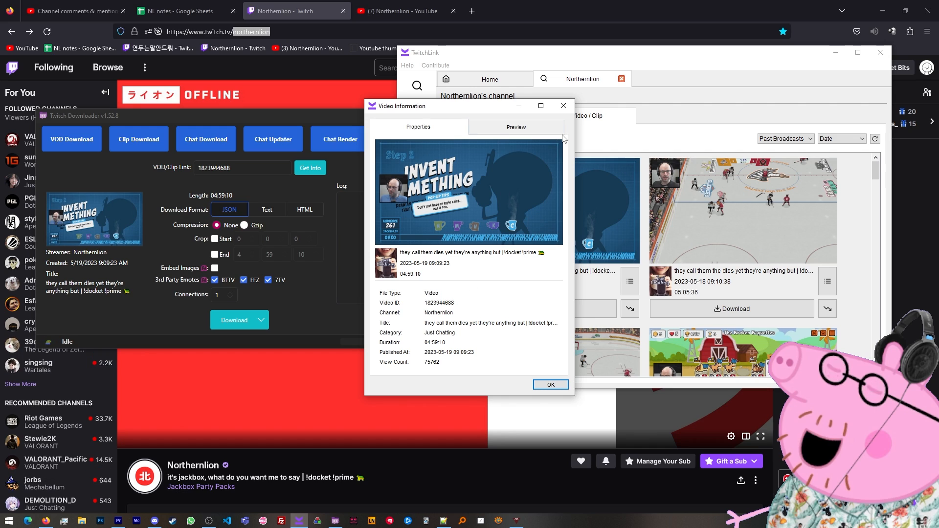
pyautogui.click(563, 112)
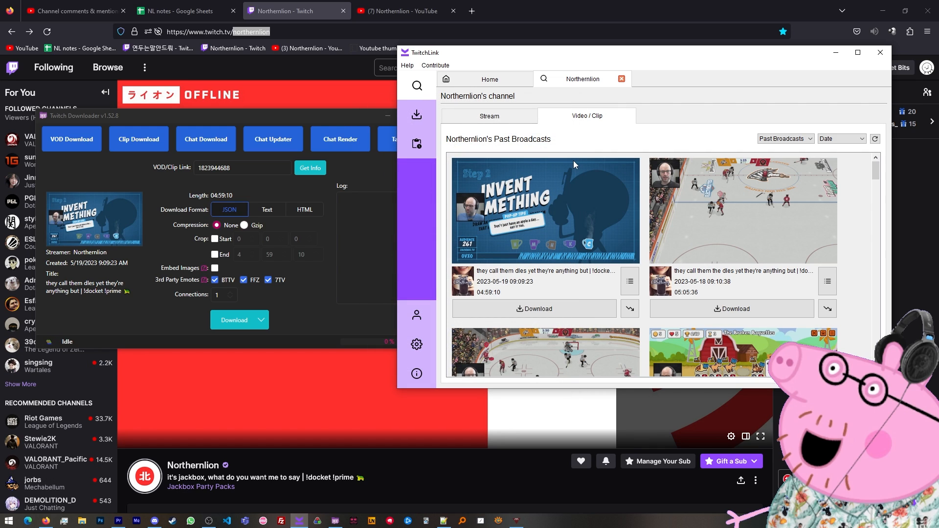
pyautogui.click(634, 290)
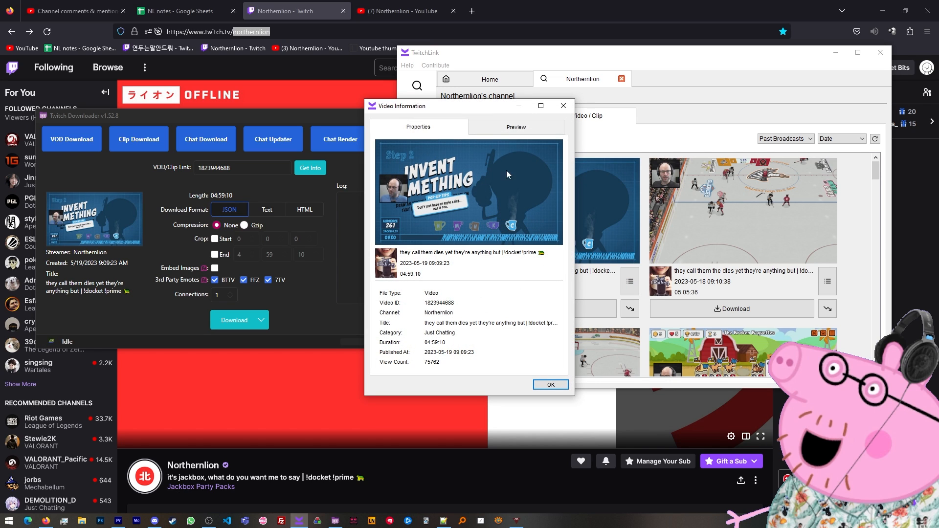
pyautogui.click(563, 106)
# Step: Enable the end crop for the chat download in Twitch Downloader and set its minutes to 1
pyautogui.click(240, 158)
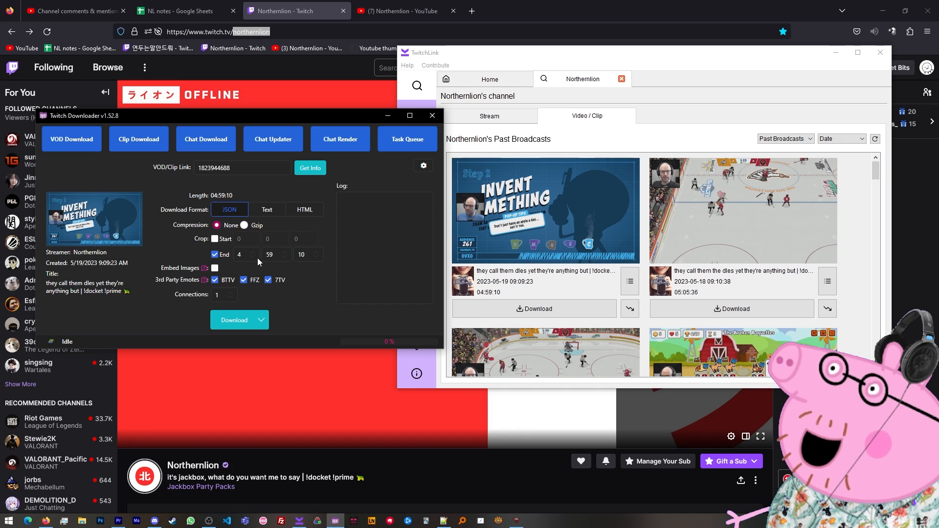
pyautogui.doubleClick(272, 255)
pyautogui.press('BackSpace')
pyautogui.press('BackSpace')
pyautogui.write('01')
# Step: Replace the end crop with a start crop, reload the video info and try 44 as the start hour
pyautogui.click(215, 239)
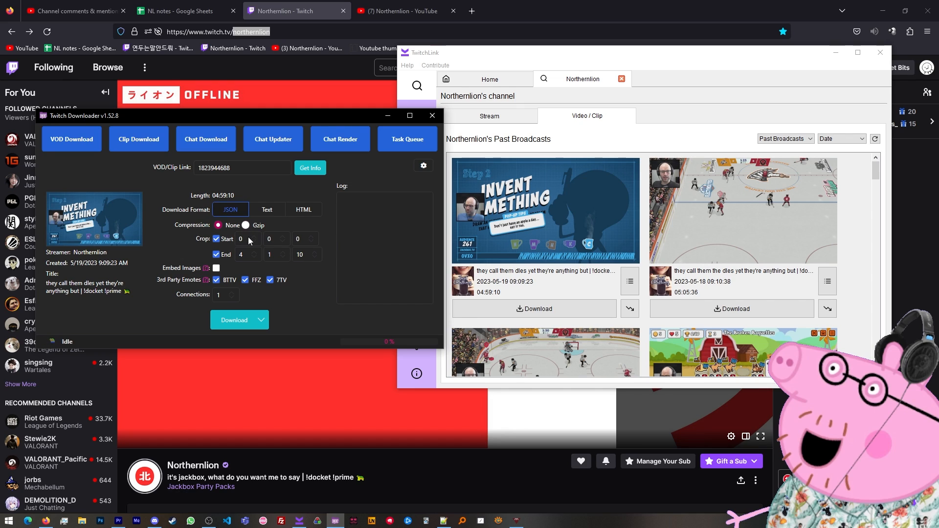
pyautogui.click(216, 254)
pyautogui.click(313, 169)
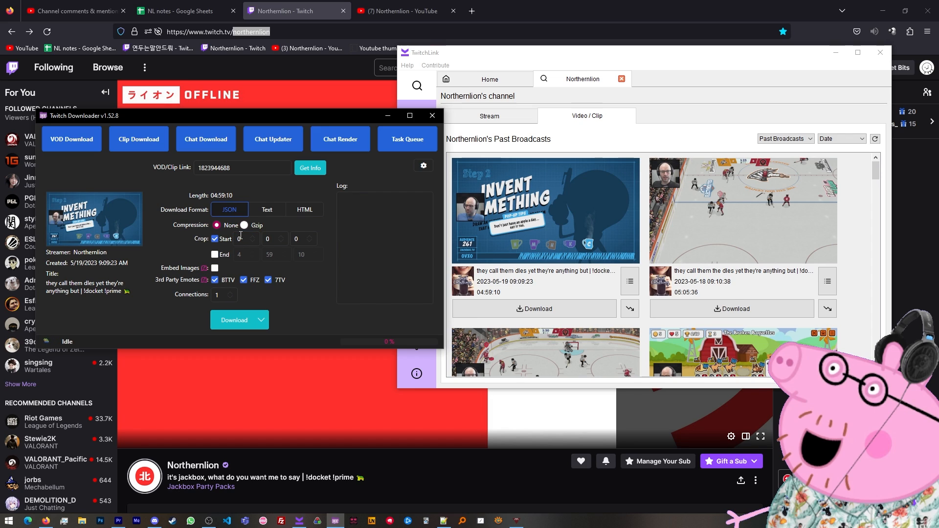
pyautogui.click(241, 238)
pyautogui.write('44')
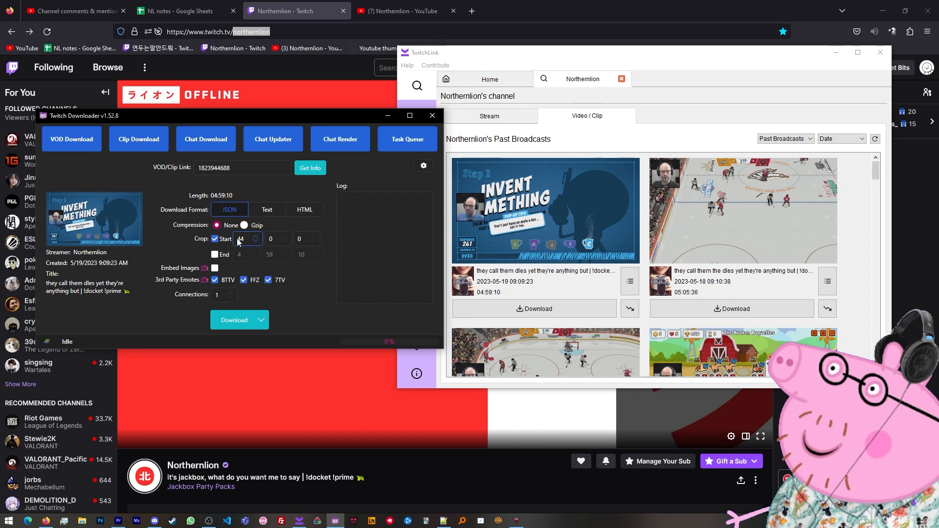
pyautogui.press('BackSpace')
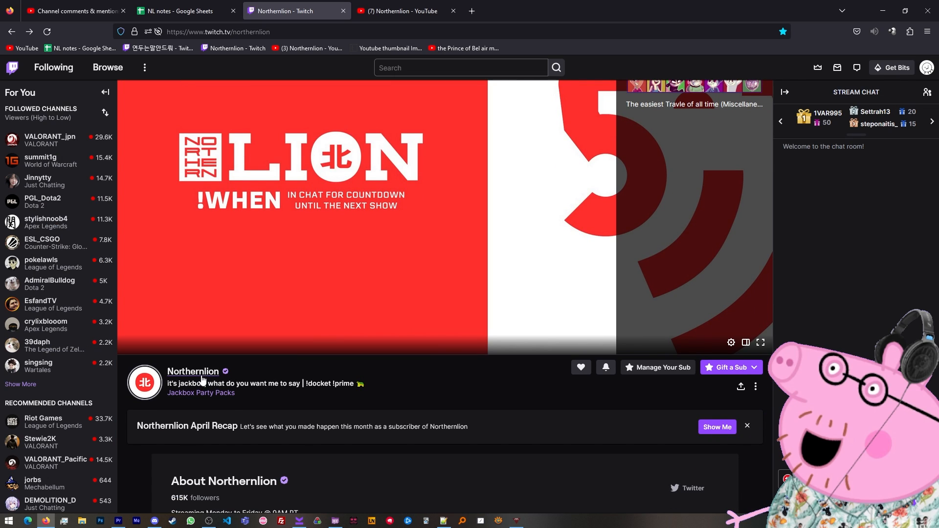
pyautogui.scroll(-2, 324, 376)
pyautogui.scroll(-2, 324, 376)
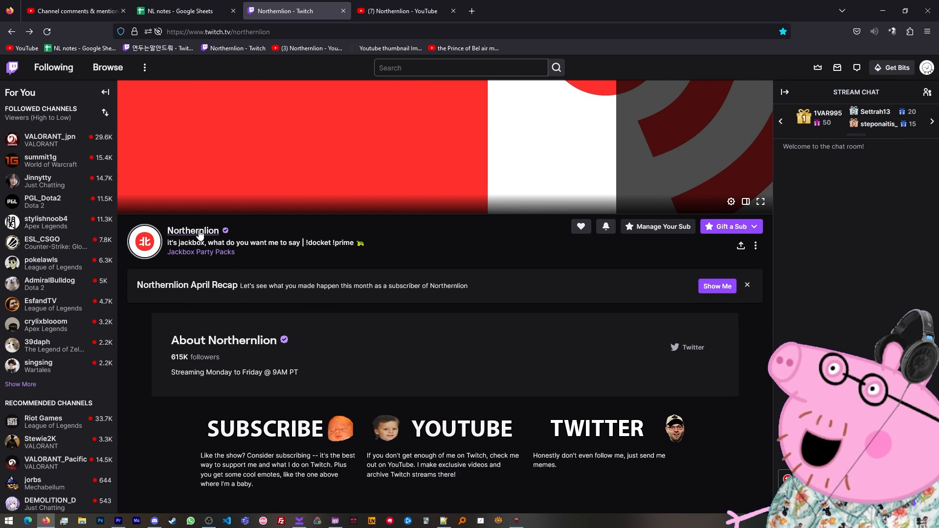
pyautogui.click(199, 231)
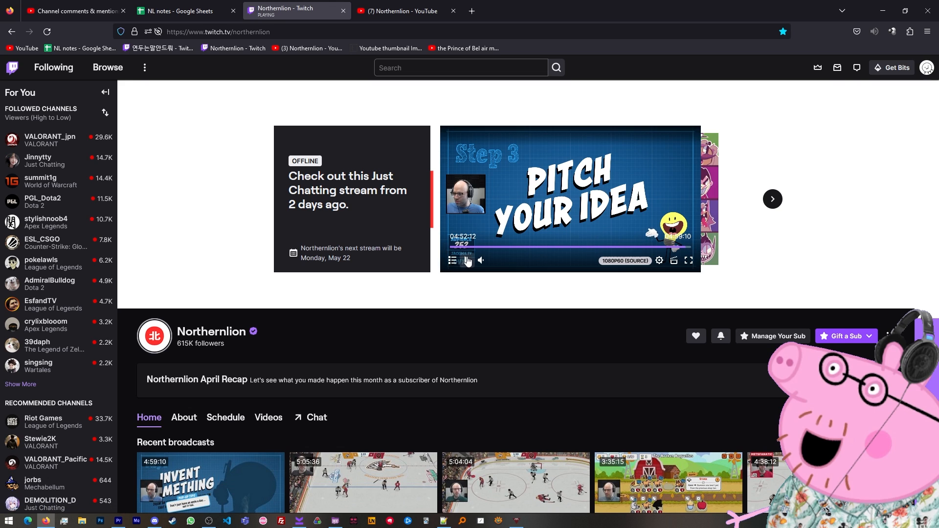
pyautogui.scroll(-1, 319, 410)
pyautogui.click(267, 372)
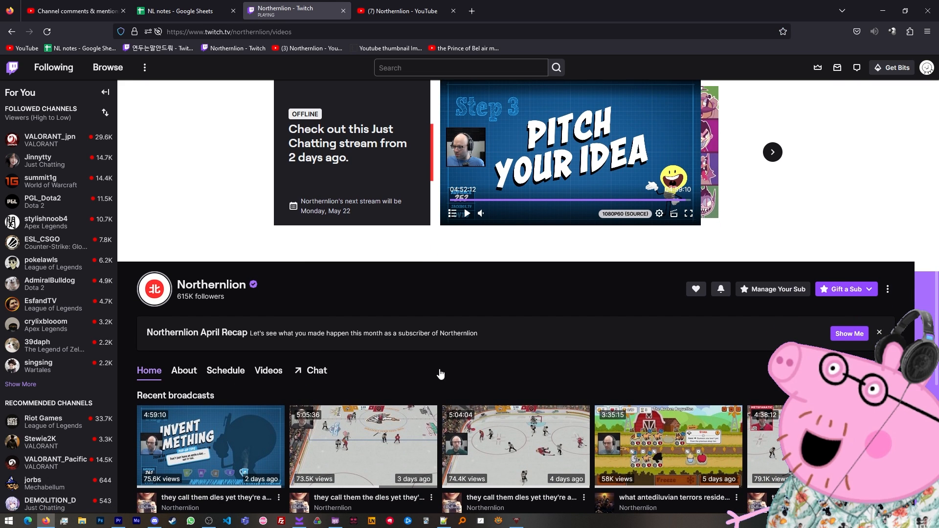
pyautogui.scroll(-1, 394, 377)
pyautogui.click(193, 351)
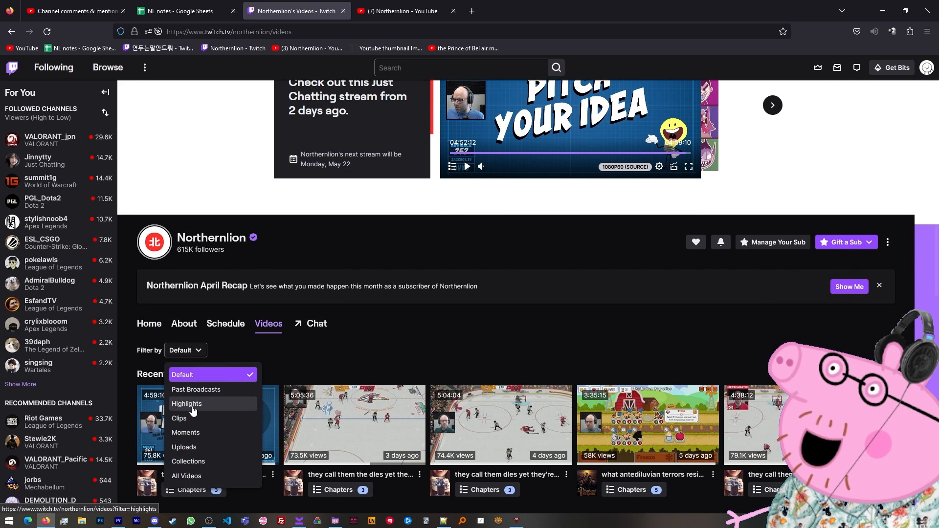
# Step: Examine Northernlion's Twitch highlights from the most recent ones back to those about four months old
pyautogui.scroll(-1, 617, 384)
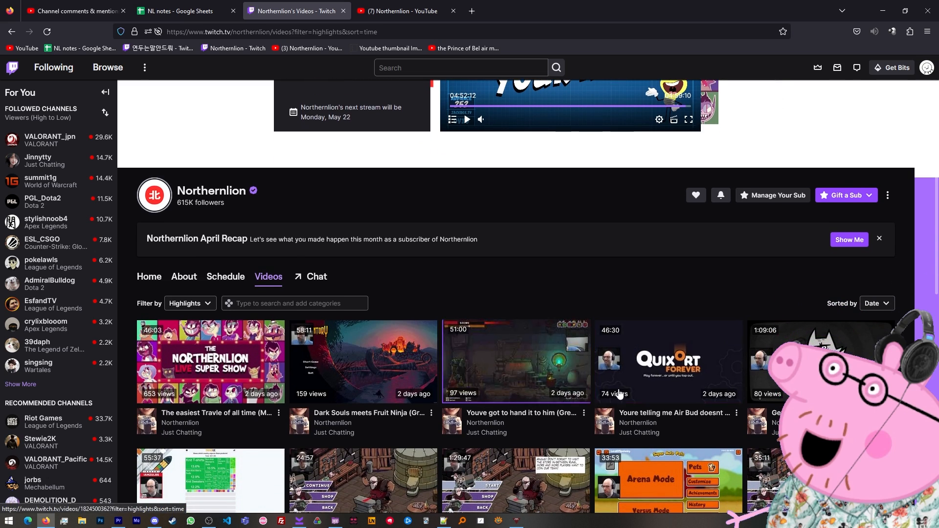
pyautogui.scroll(-1, 615, 380)
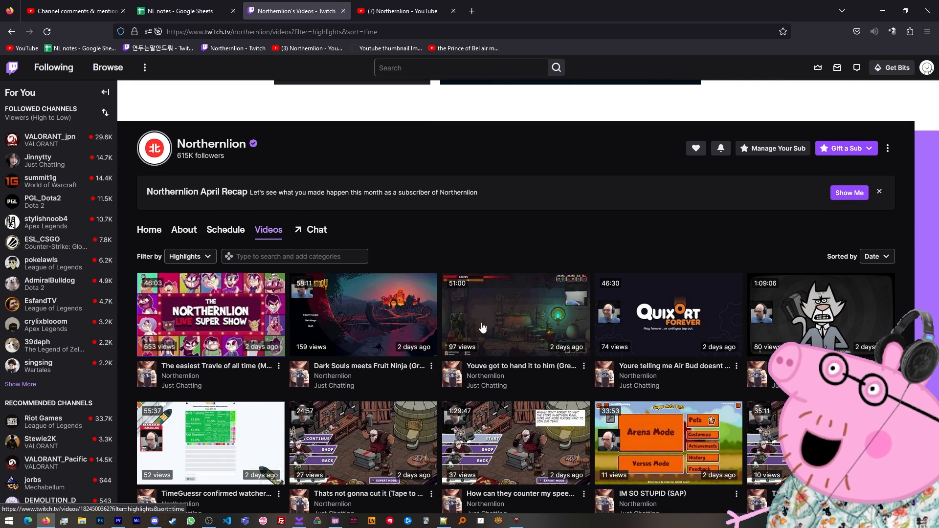
pyautogui.scroll(-6, 657, 357)
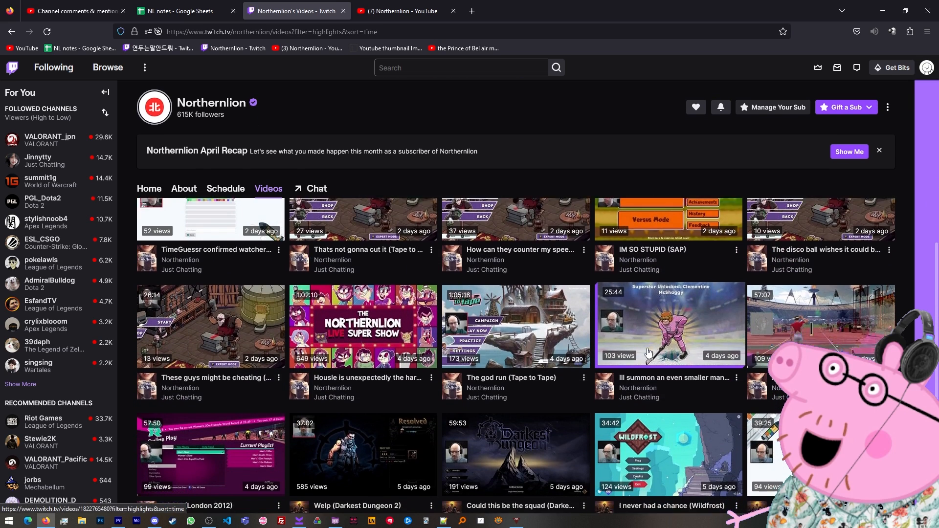
pyautogui.scroll(-5, 657, 357)
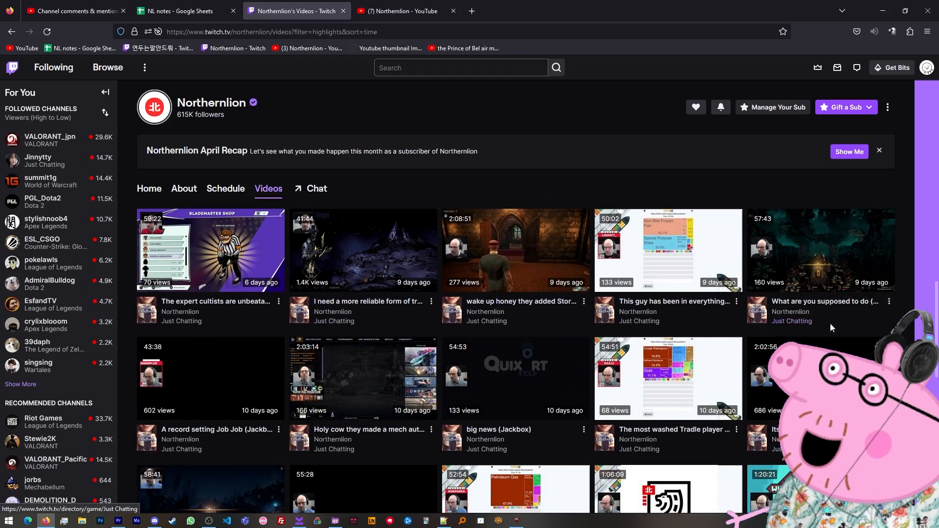
pyautogui.scroll(-15, 657, 357)
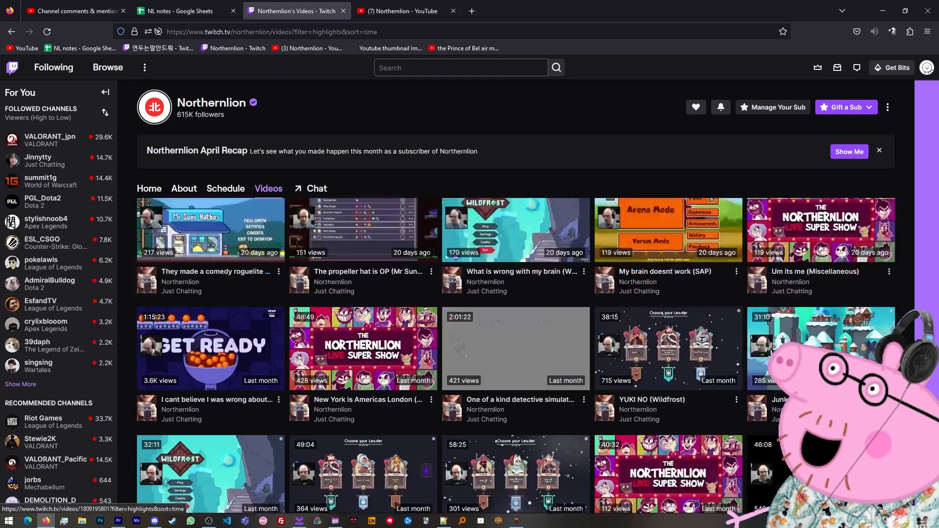
pyautogui.scroll(-15, 766, 356)
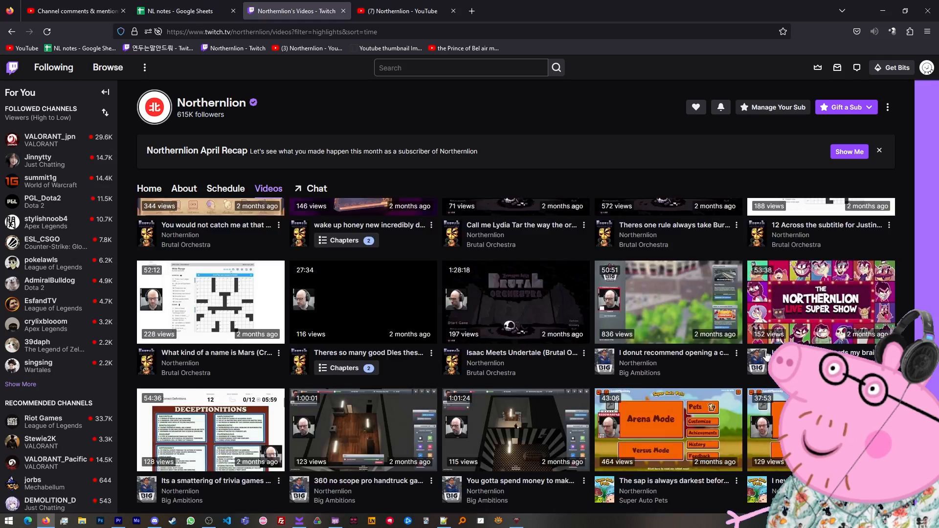
pyautogui.scroll(-15, 765, 357)
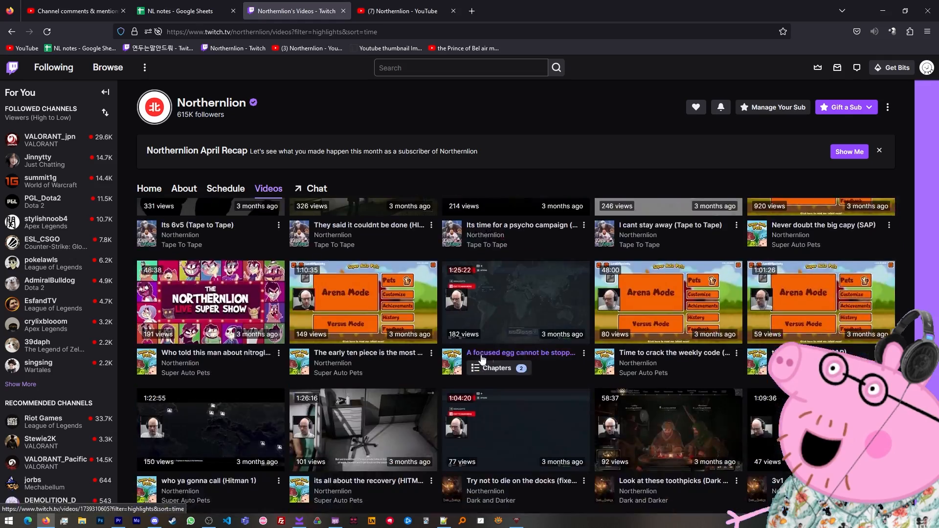
pyautogui.scroll(-15, 524, 347)
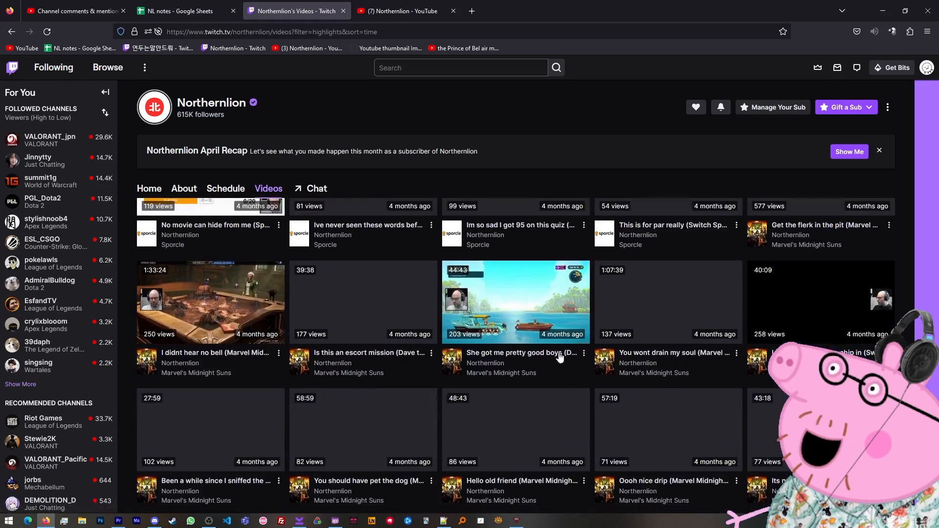
pyautogui.scroll(-5, 478, 356)
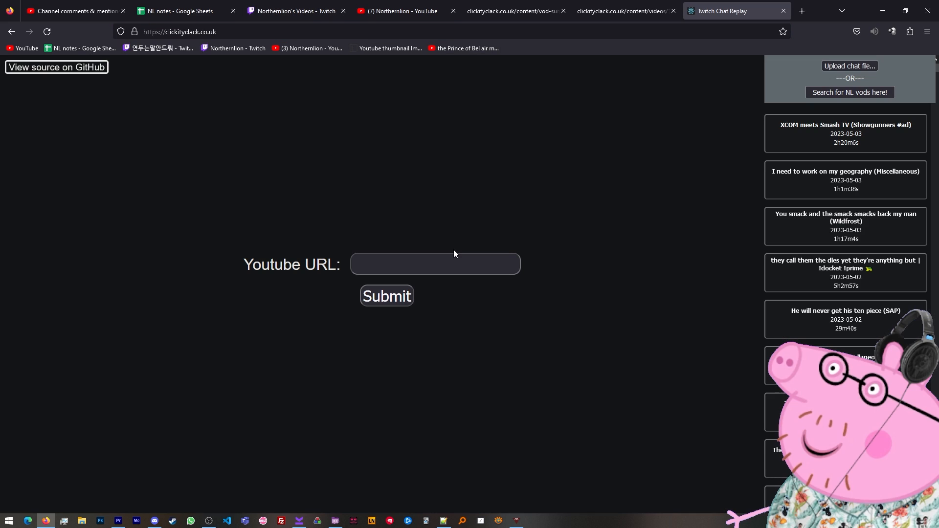
# Step: View the clickityclack.co.uk video and vod-summaries JSON files and open the "I need to work on my geography (Miscellaneous)" chat in Twitch Chat Replay
pyautogui.click(621, 11)
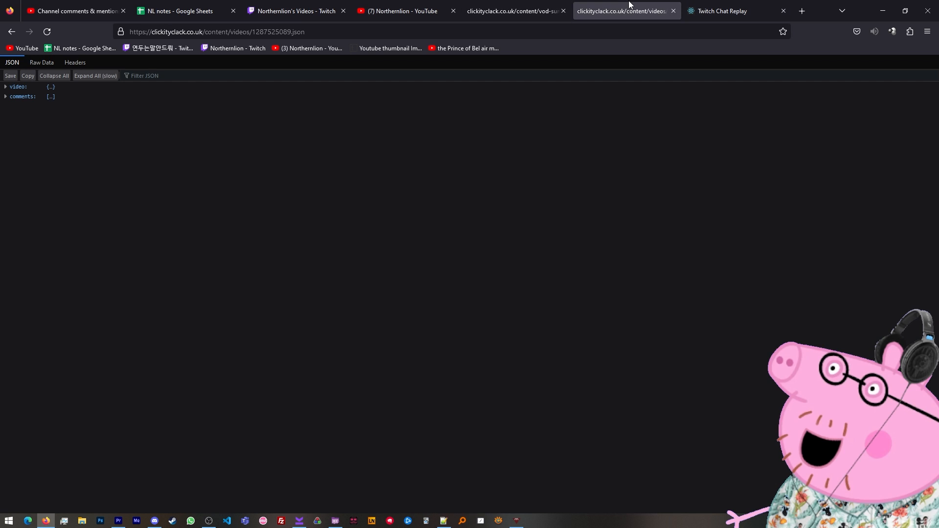
pyautogui.click(695, 4)
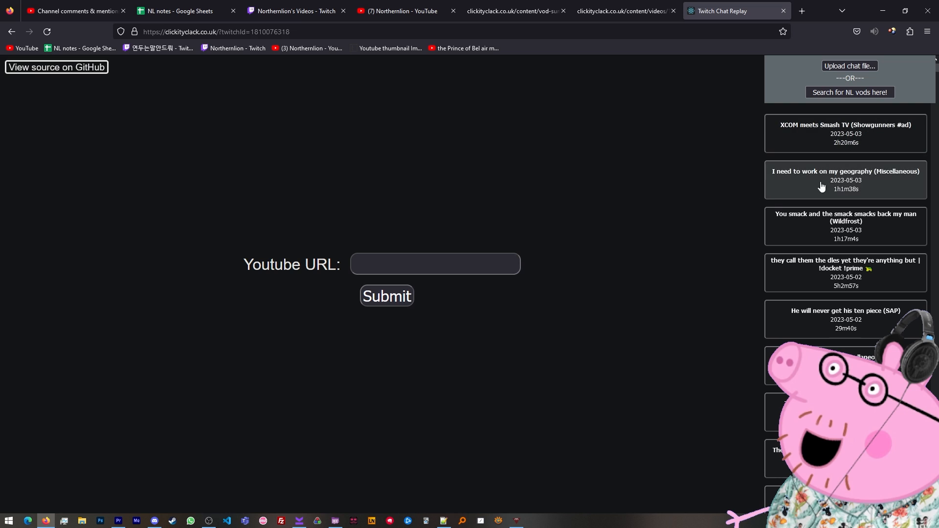
pyautogui.click(780, 185)
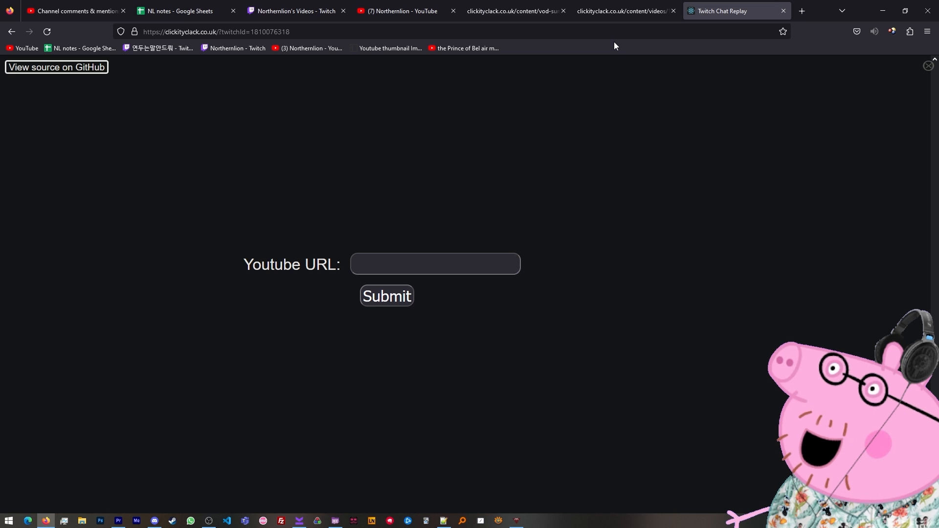
pyautogui.click(543, 11)
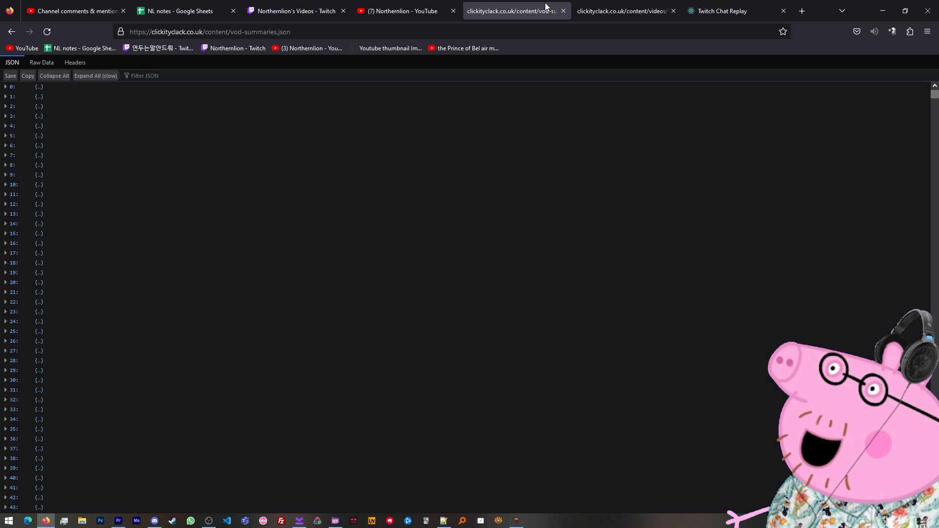
# Step: Close Twitch Chat Replay, expand entries 0 and 1 of vod-summaries.json, and select the "I need to work on my geography (Miscellaneous)" video id
pyautogui.click(783, 11)
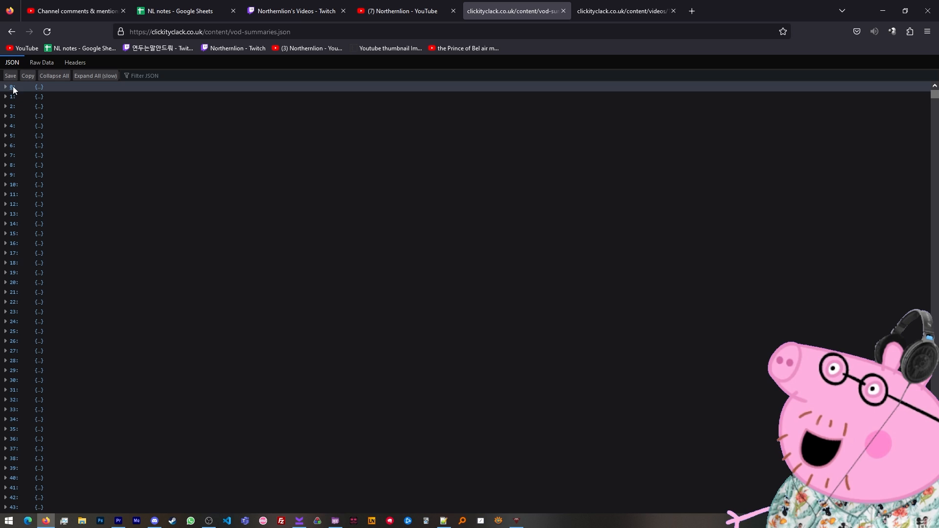
pyautogui.click(6, 87)
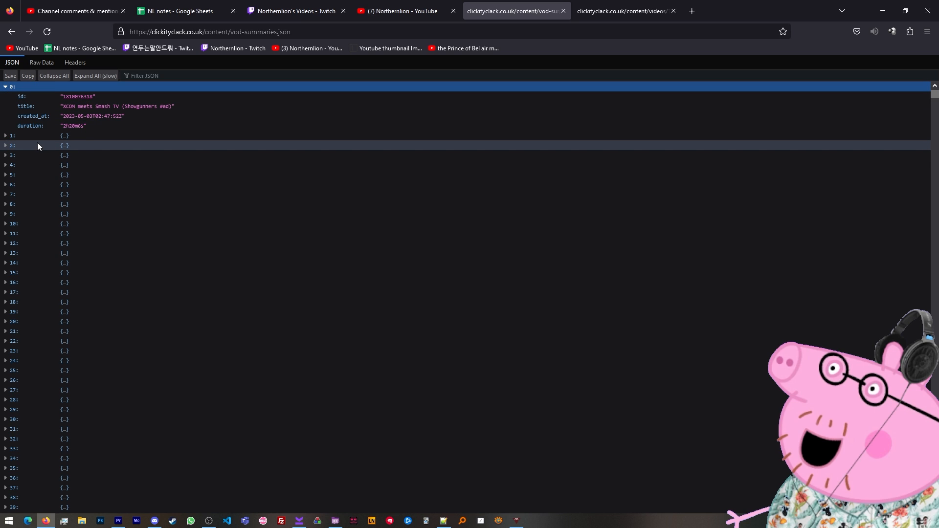
pyautogui.click(6, 135)
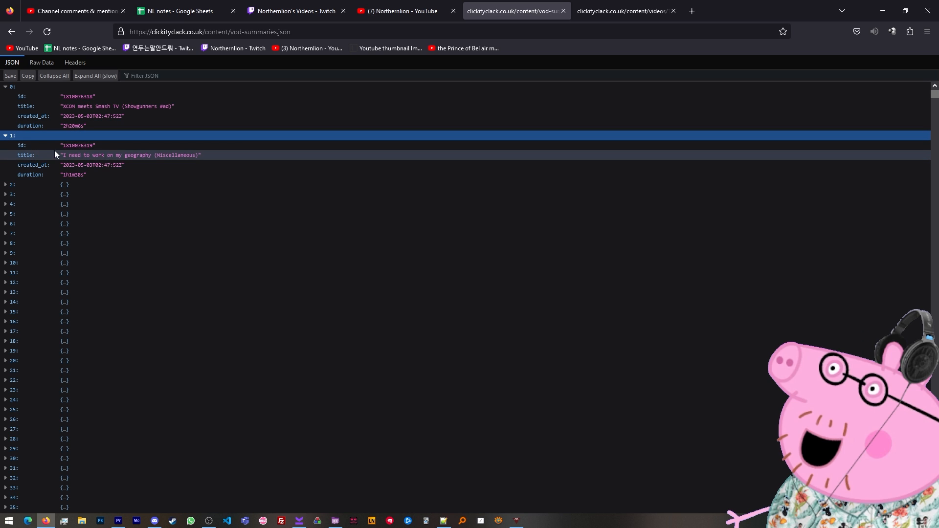
pyautogui.doubleClick(78, 145)
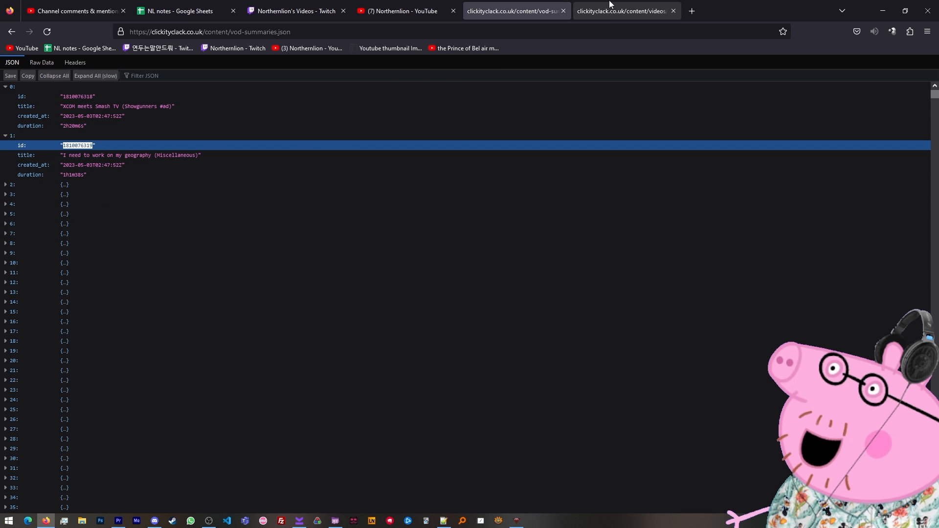
# Step: Compare the selected vod-summaries id with the id in the address of the single-video JSON file
pyautogui.click(620, 11)
pyautogui.click(513, 10)
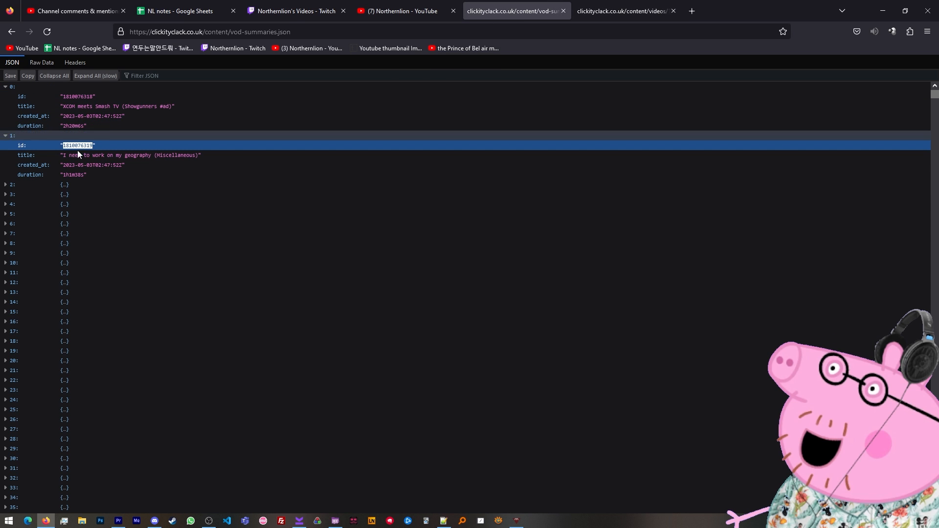
pyautogui.click(620, 10)
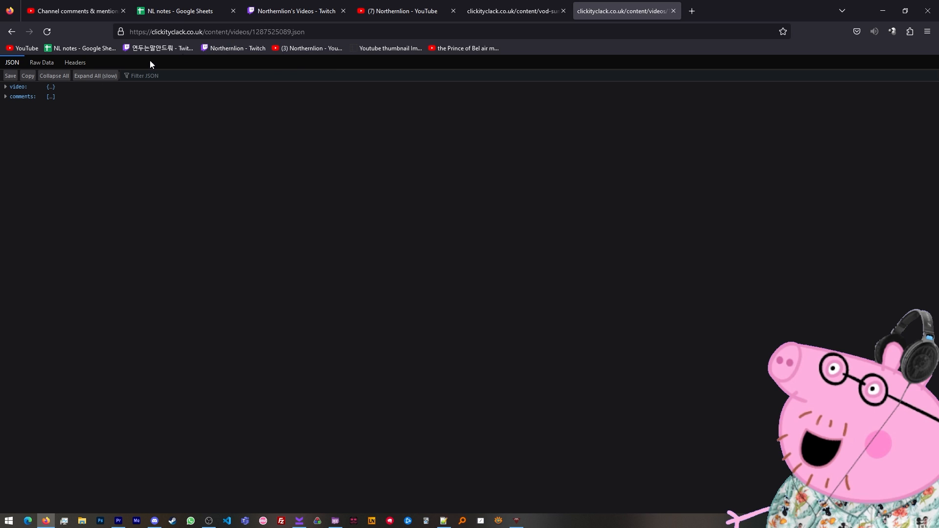
pyautogui.click(29, 87)
pyautogui.click(513, 11)
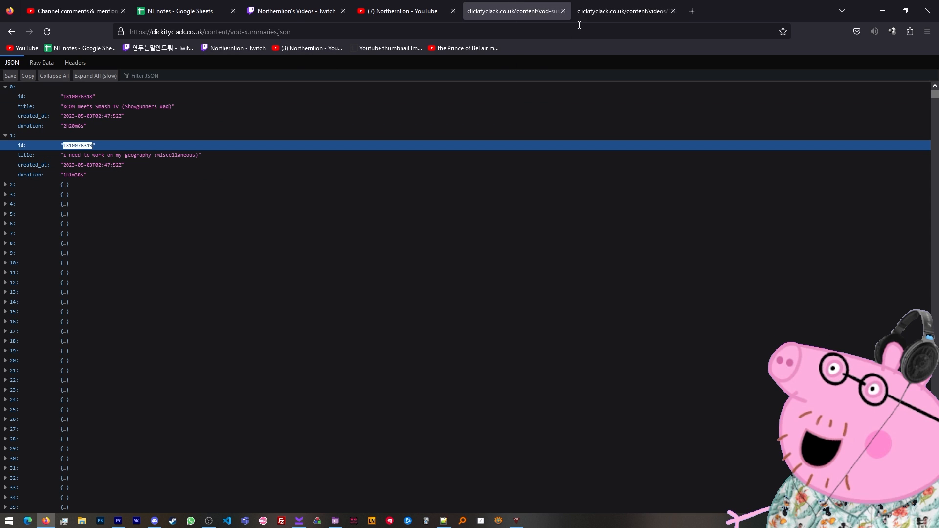
pyautogui.click(582, 11)
pyautogui.click(560, 6)
# Step: Switch to Twitch Downloader and review its chat download settings, including the Embed Images option
pyautogui.click(336, 522)
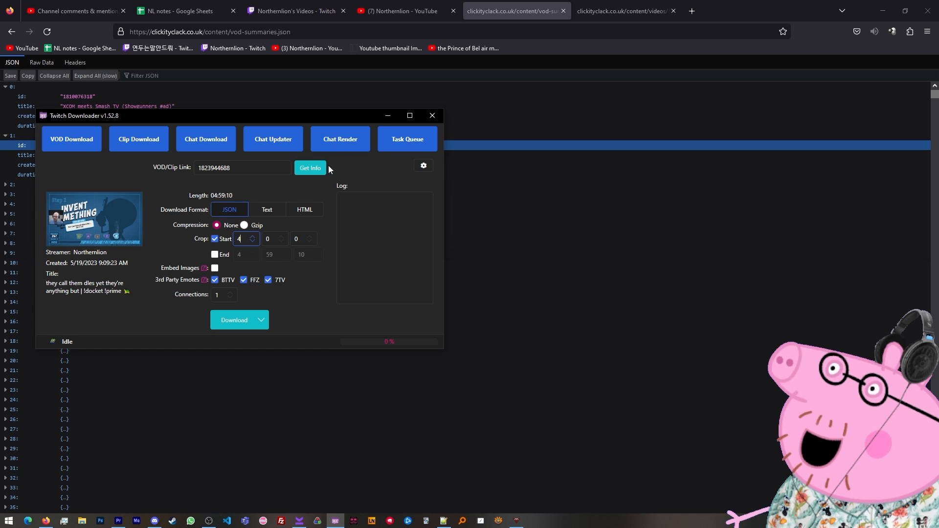
pyautogui.click(506, 251)
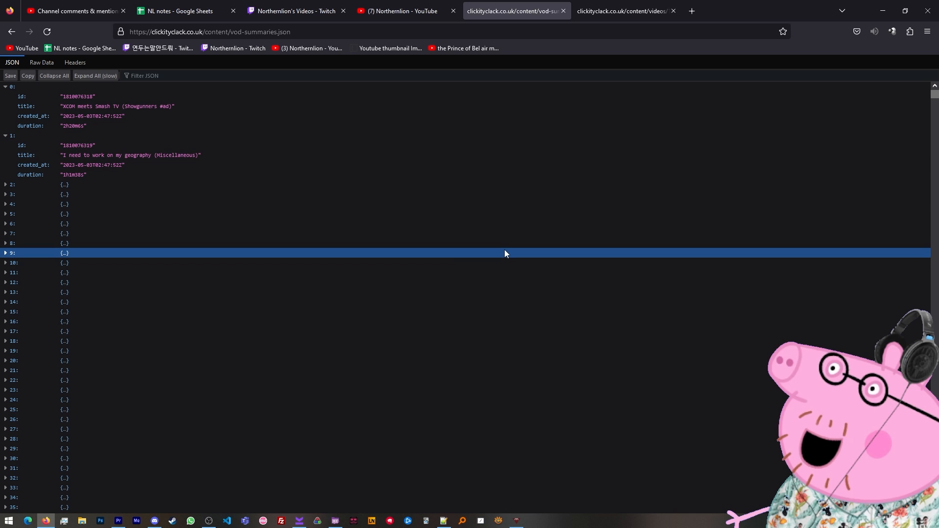
pyautogui.click(335, 521)
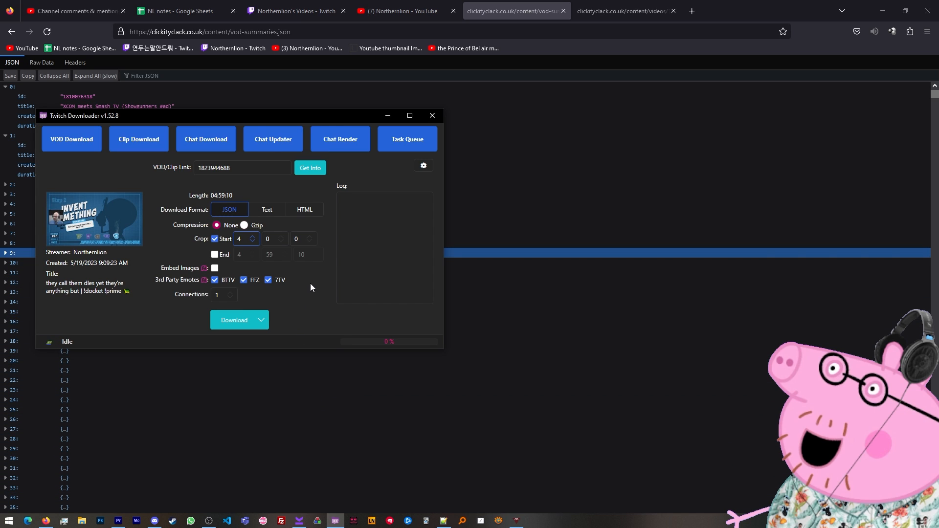
pyautogui.click(514, 318)
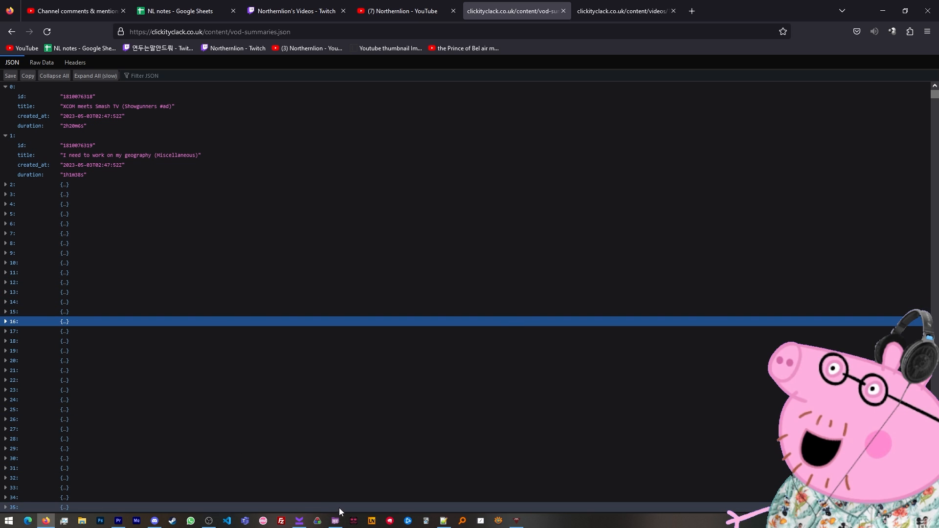
pyautogui.click(336, 520)
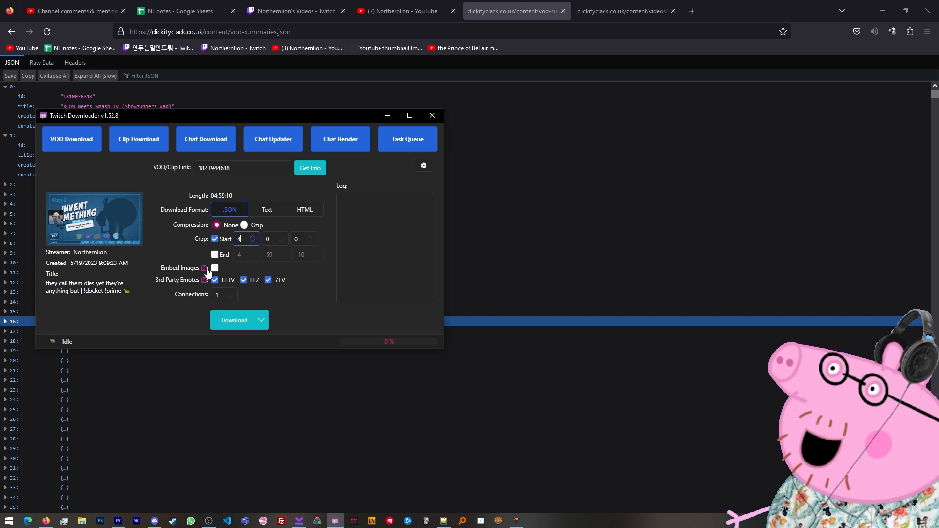
pyautogui.moveTo(208, 272)
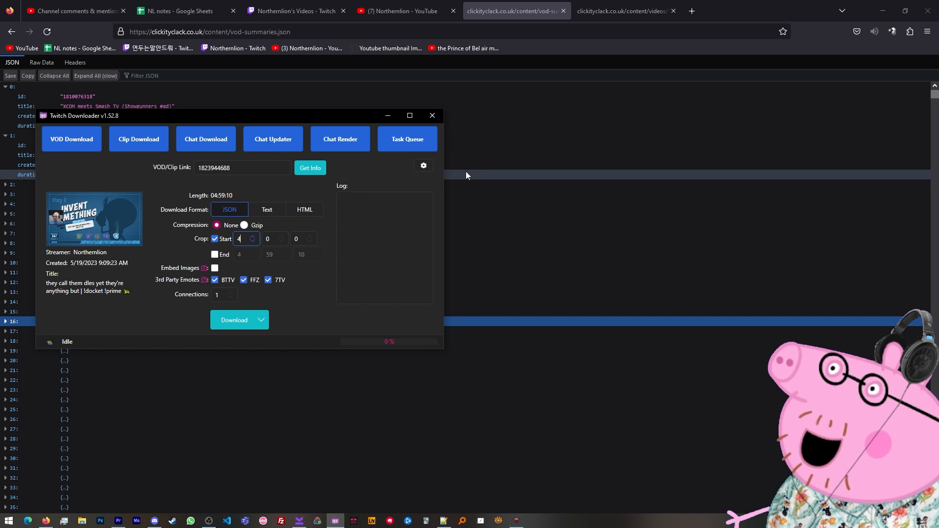
# Step: Switch to Premiere Pro and open the Nested Sequence 01 clip just before the playhead on the main sequence's V2 track
pyautogui.hotkey('alt', 'Tab')
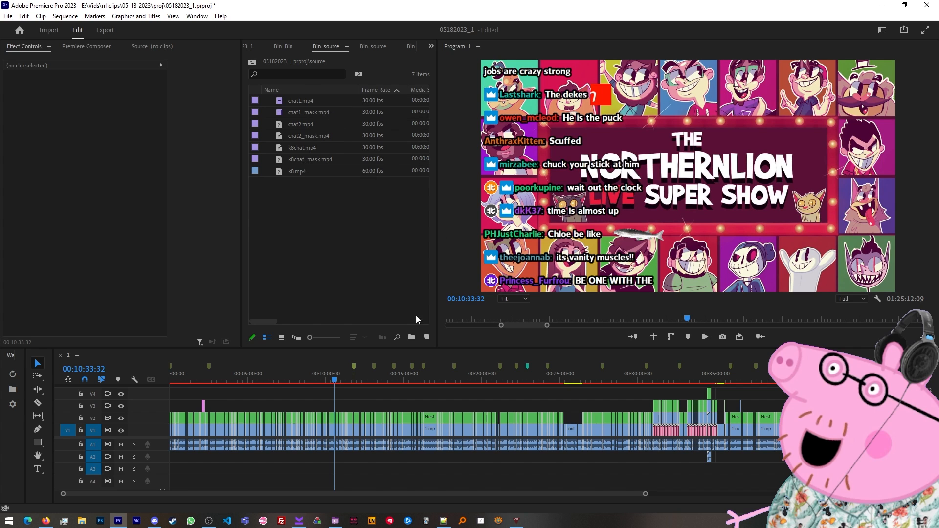
pyautogui.scroll(6, 296, 418)
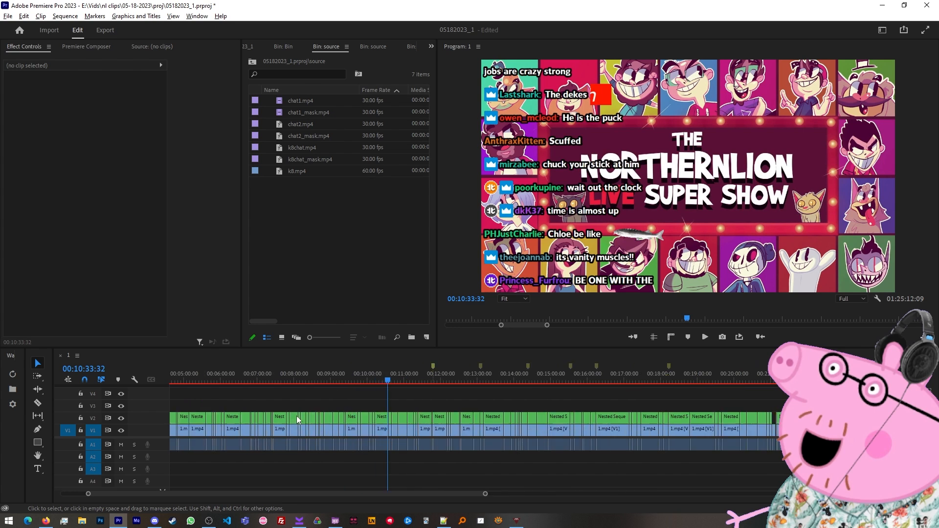
pyautogui.scroll(2, 460, 423)
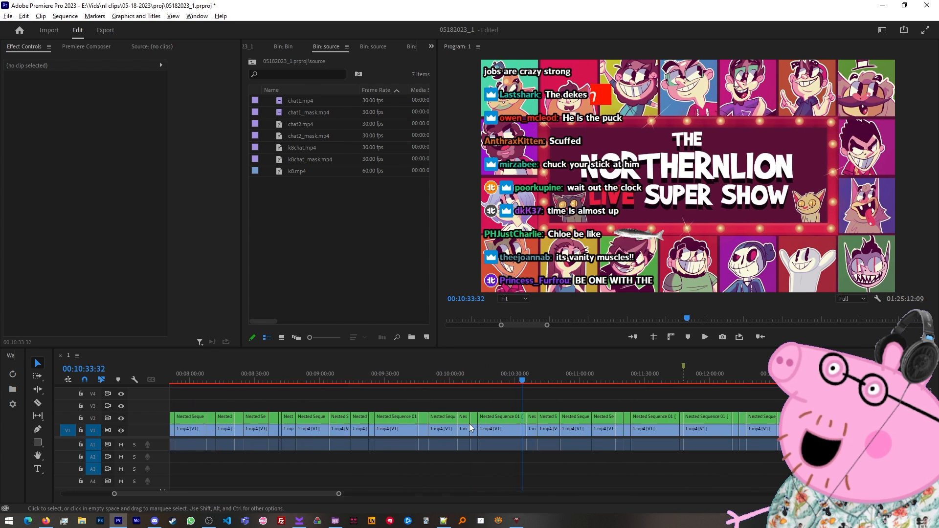
pyautogui.click(520, 418)
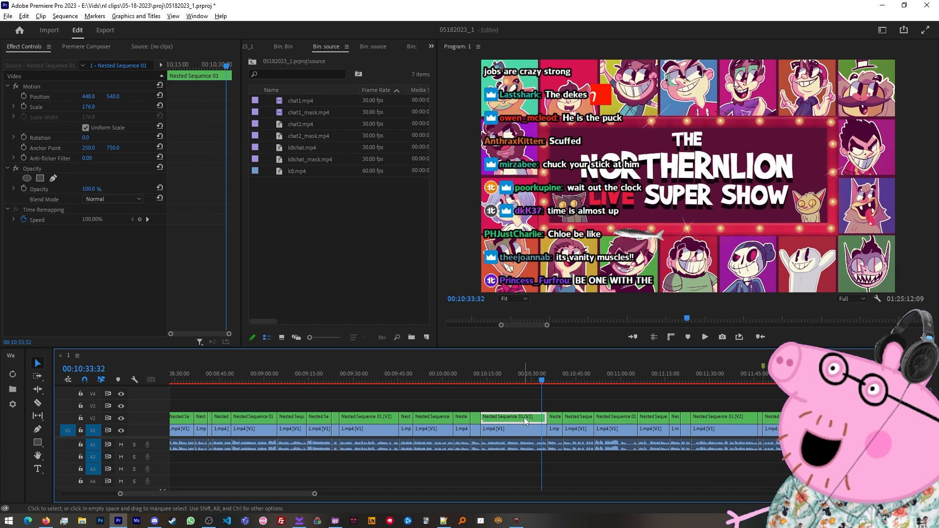
pyautogui.doubleClick(524, 418)
pyautogui.scroll(2, 189, 414)
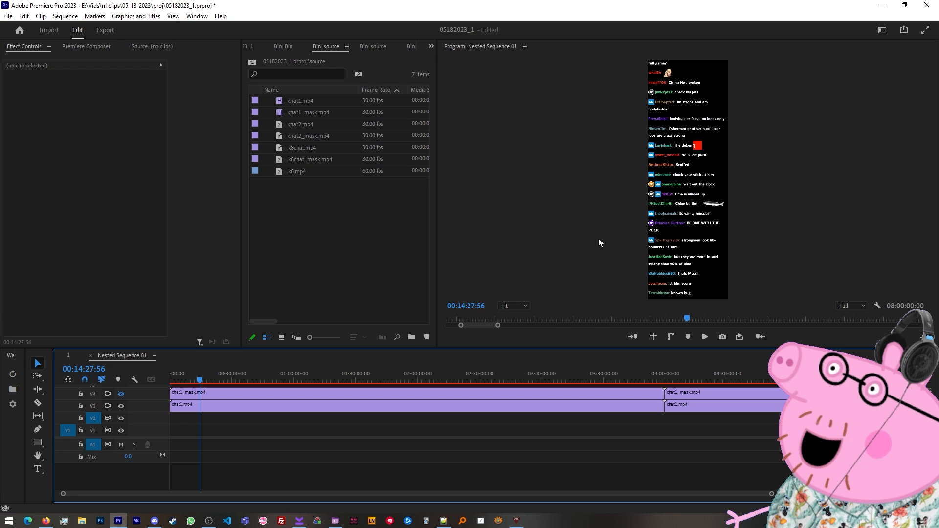
# Step: Hide V3 and show V4 to view the chat mask alone, restore V3, and inspect chat1.mp4's Track Matte Key settings
pyautogui.click(121, 406)
pyautogui.click(181, 393)
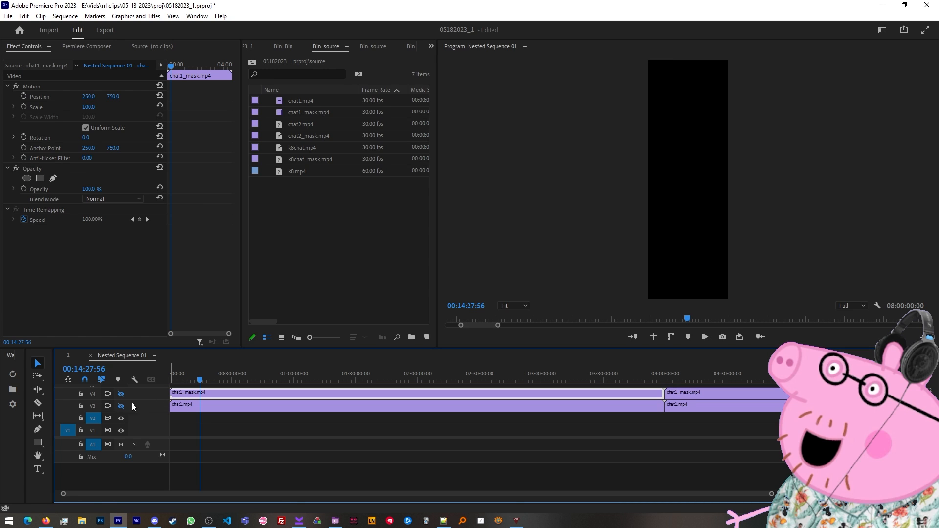
pyautogui.click(122, 394)
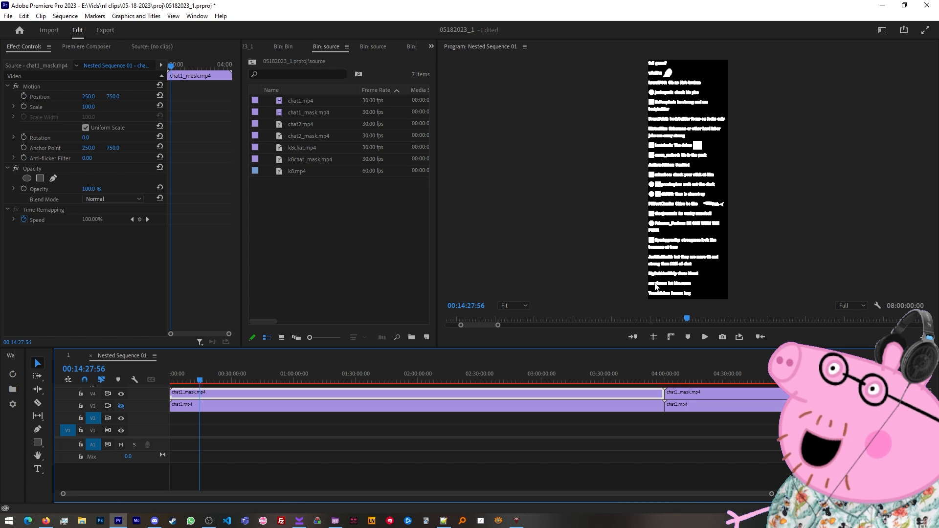
pyautogui.click(121, 406)
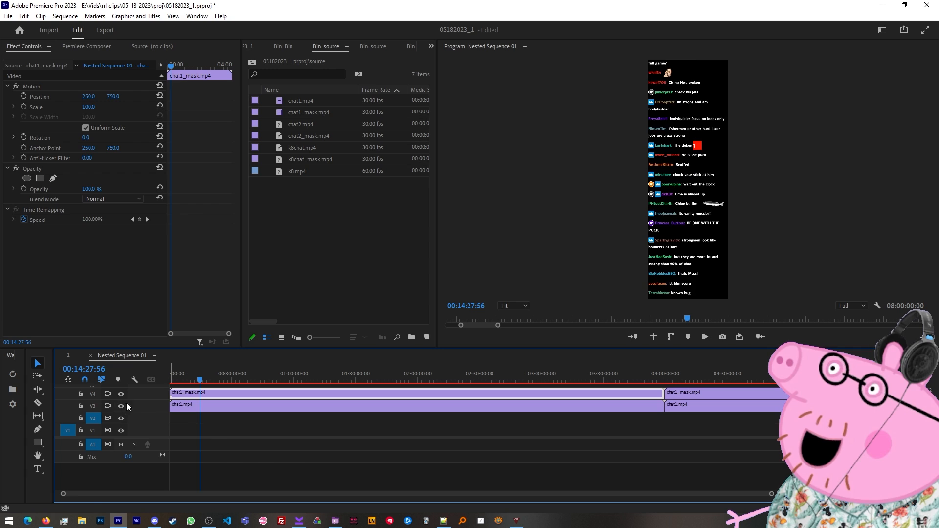
pyautogui.click(199, 410)
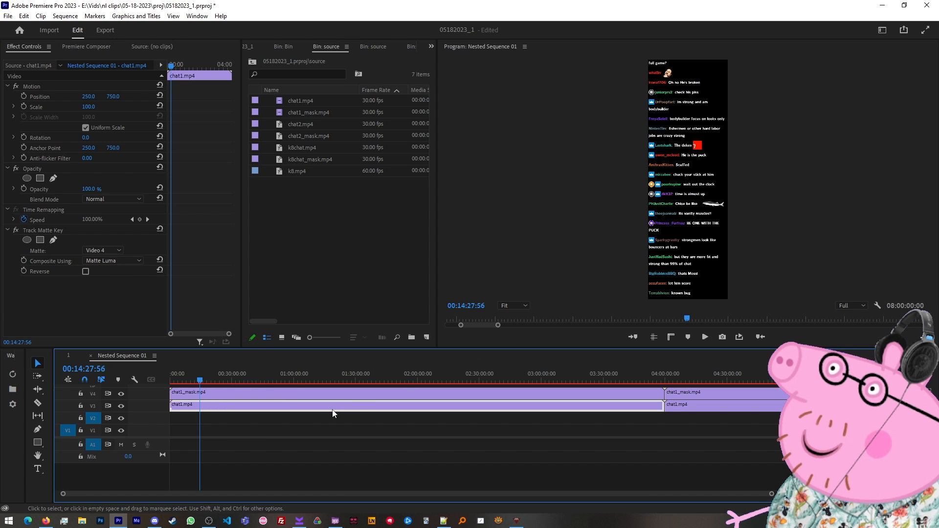
# Step: Return to the main edited sequence and examine its cut gameplay clips and nested chat overlays across the timeline
pyautogui.click(68, 356)
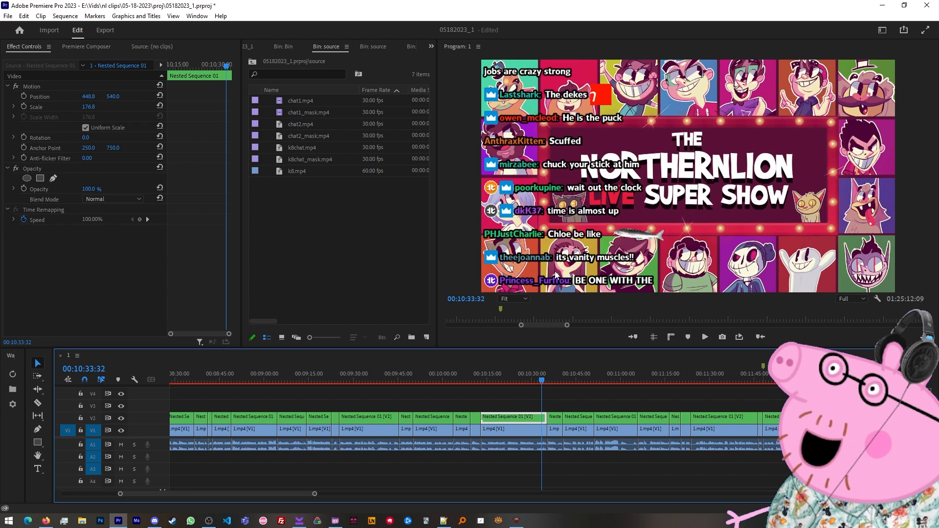
pyautogui.scroll(-1, 273, 399)
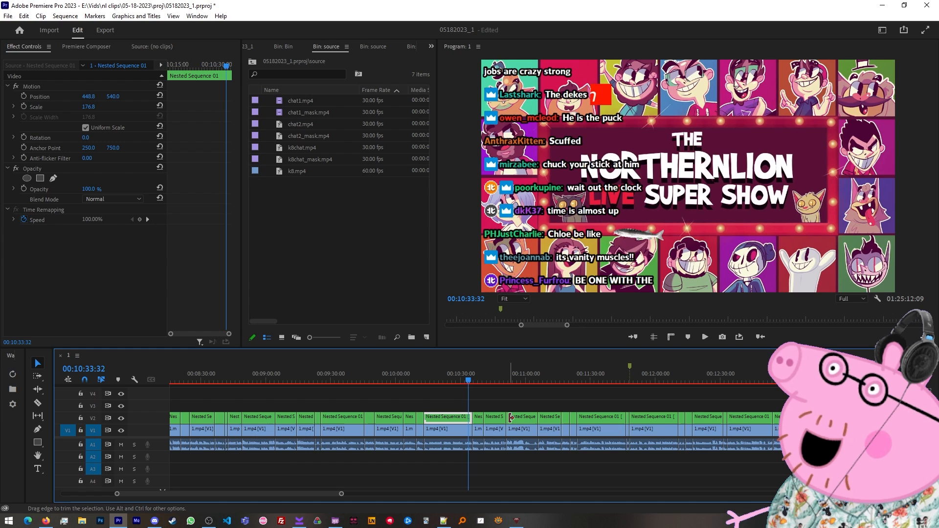
pyautogui.click(454, 443)
pyautogui.scroll(-5, 480, 454)
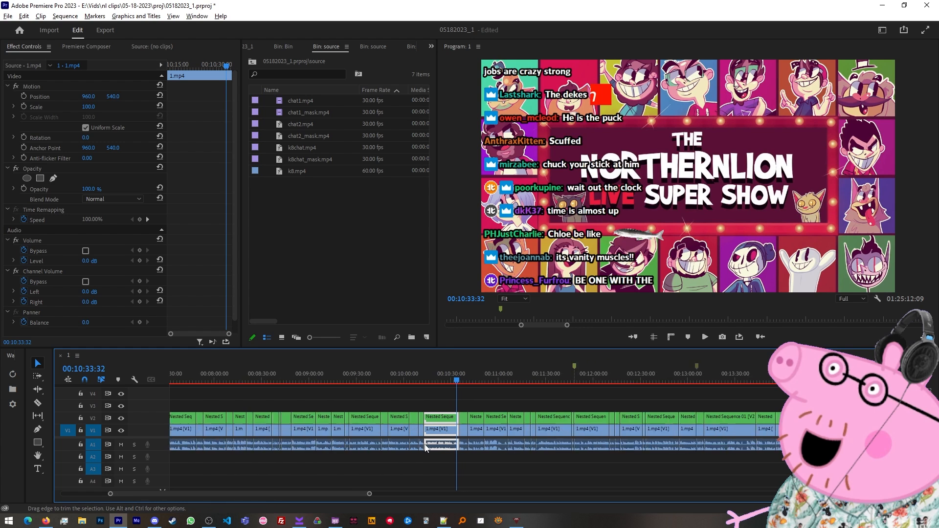
pyautogui.scroll(-1, 463, 459)
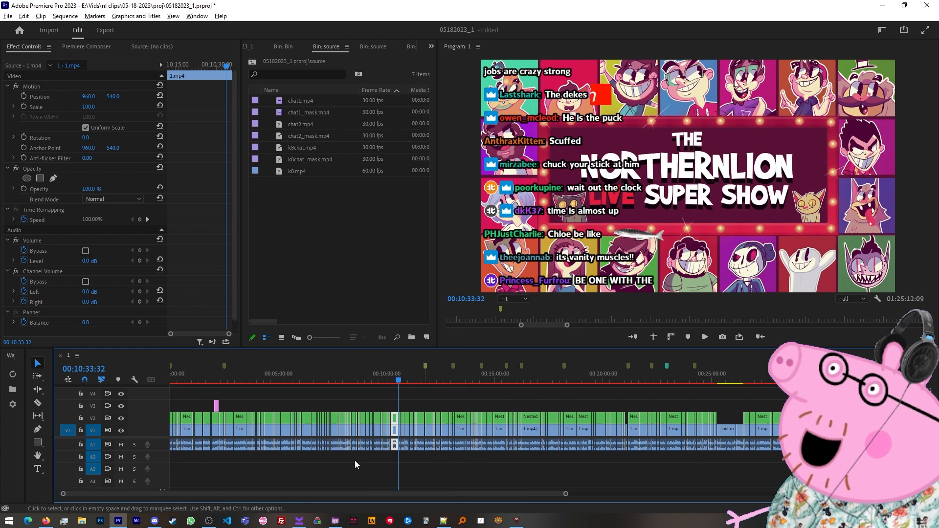
pyautogui.click(483, 461)
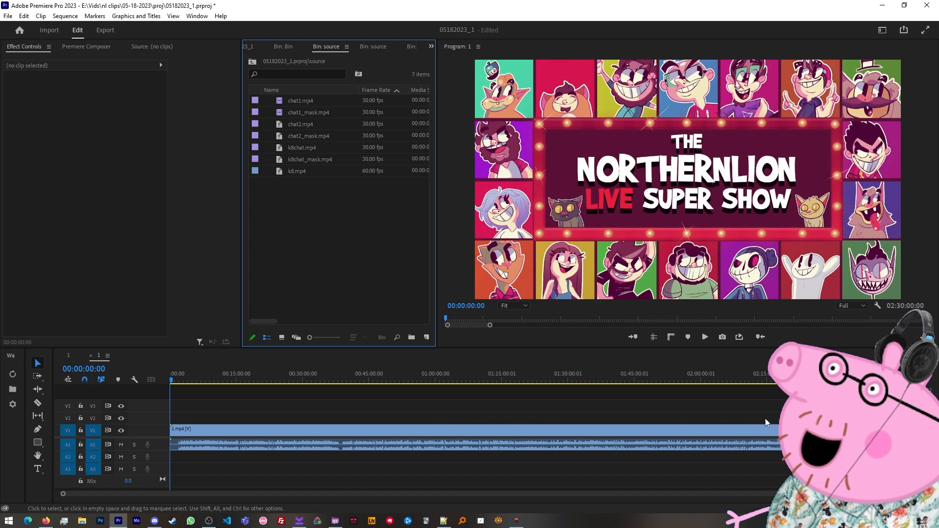
# Step: Paste the 1.mp4 clip twice in the uncut sequence so two copies sit end to end over five hours
pyautogui.click(708, 445)
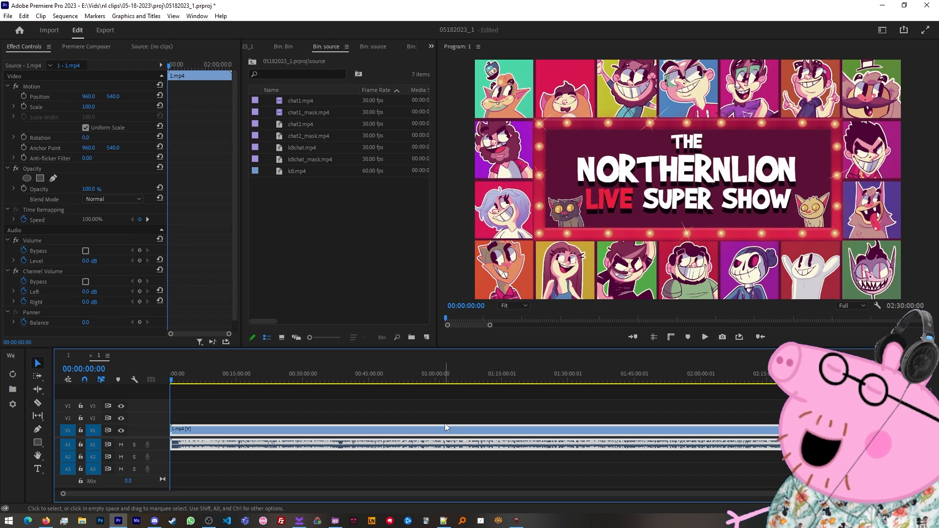
pyautogui.hotkey('ctrl', 'v')
pyautogui.hotkey('ctrl', 'v')
pyautogui.click(495, 468)
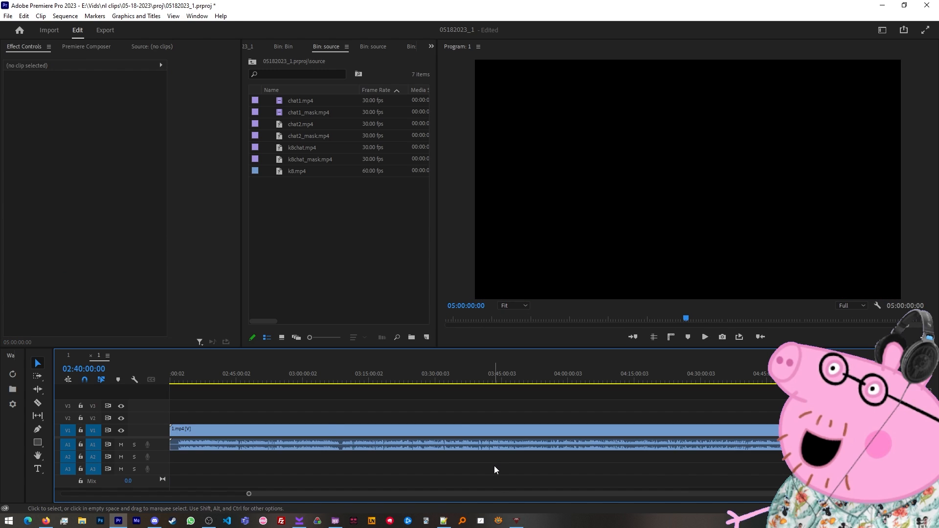
pyautogui.scroll(-4, 498, 479)
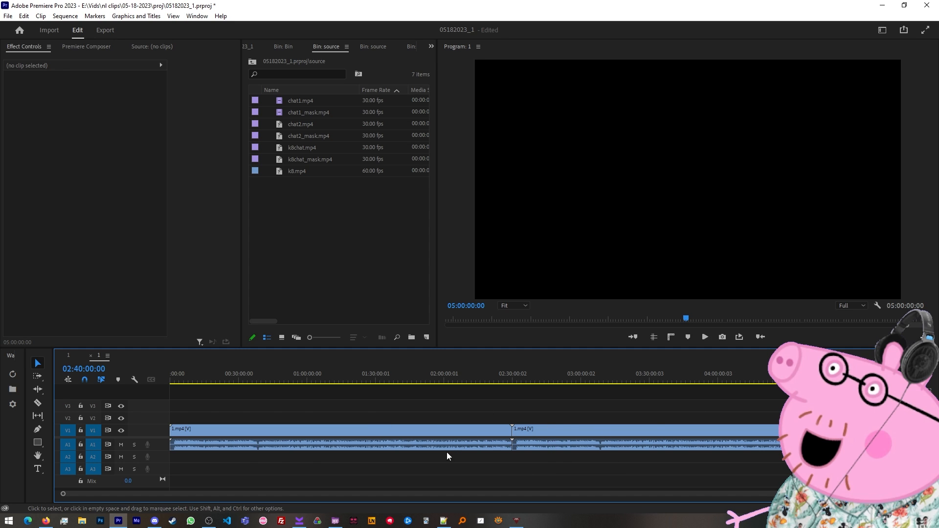
# Step: Review the time ranges and names in A2:C39 of the NL notes sheet in Firefox, and return to Premiere Pro
pyautogui.click(48, 521)
pyautogui.click(186, 10)
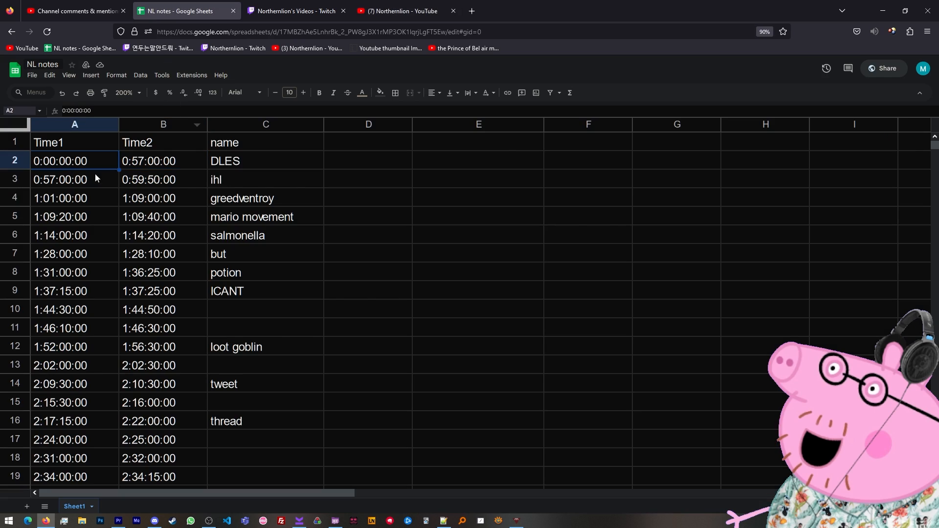
pyautogui.scroll(-7, 184, 310)
pyautogui.keyDown('shift'); pyautogui.click(201, 458); pyautogui.keyUp('shift')
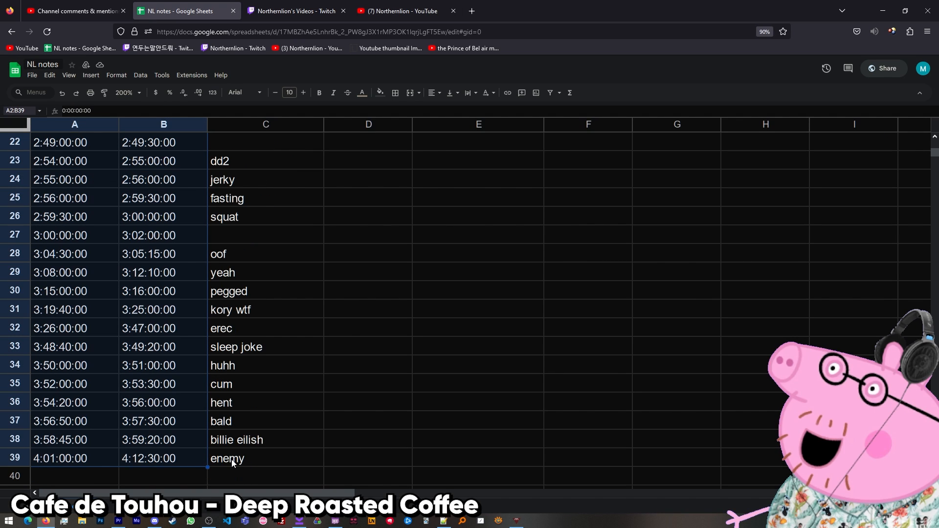
pyautogui.keyDown('shift'); pyautogui.click(231, 460); pyautogui.keyUp('shift')
pyautogui.scroll(7, 235, 457)
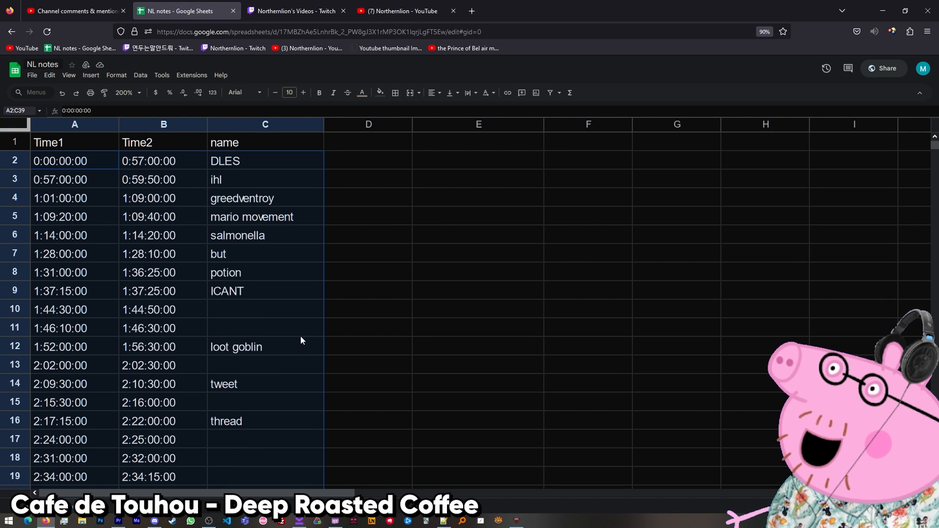
pyautogui.click(364, 364)
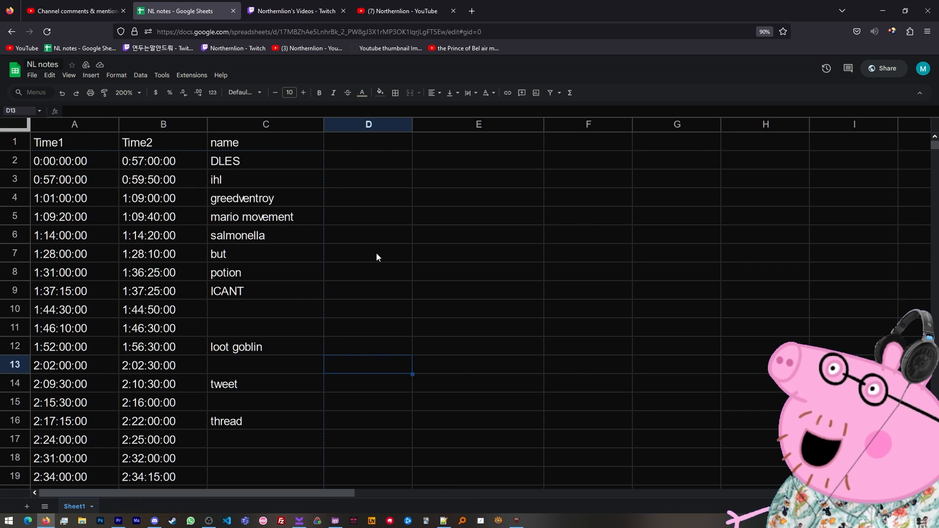
pyautogui.hotkey('alt', 'Tab')
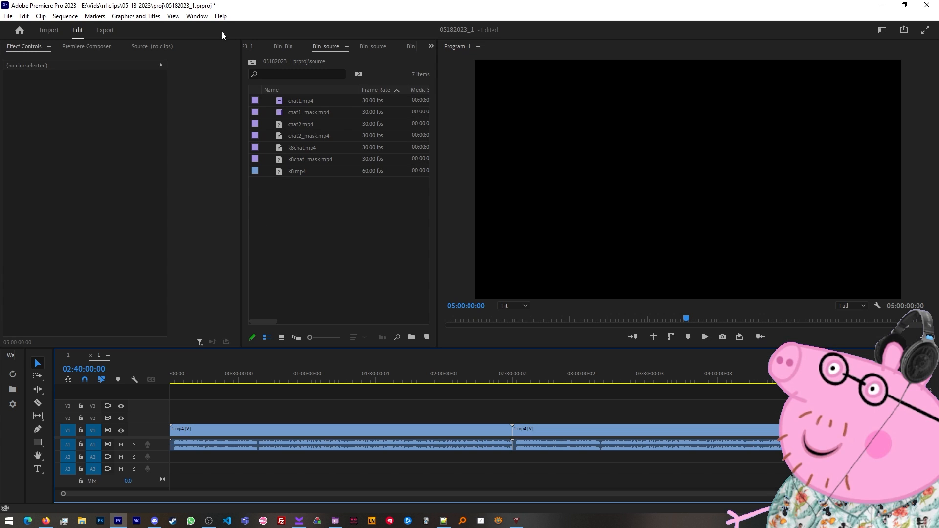
pyautogui.click(197, 15)
pyautogui.moveTo(276, 49)
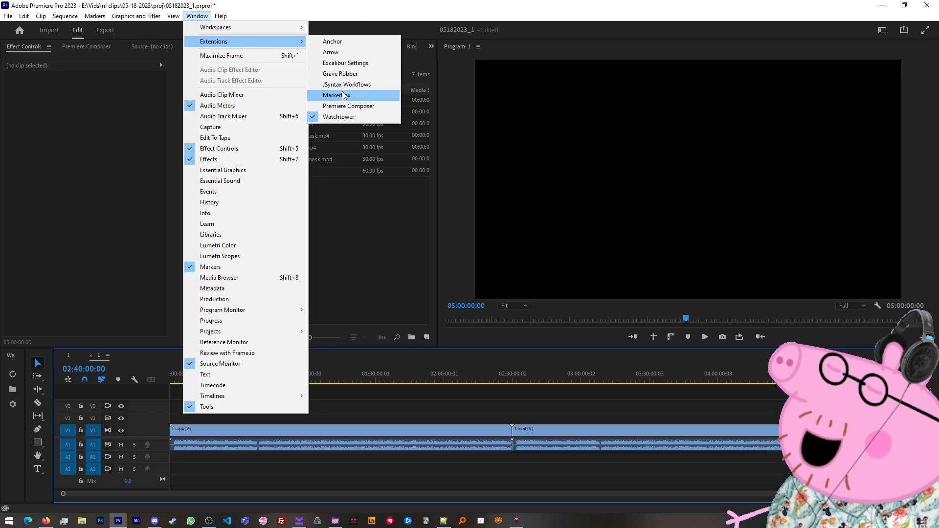
pyautogui.click(343, 96)
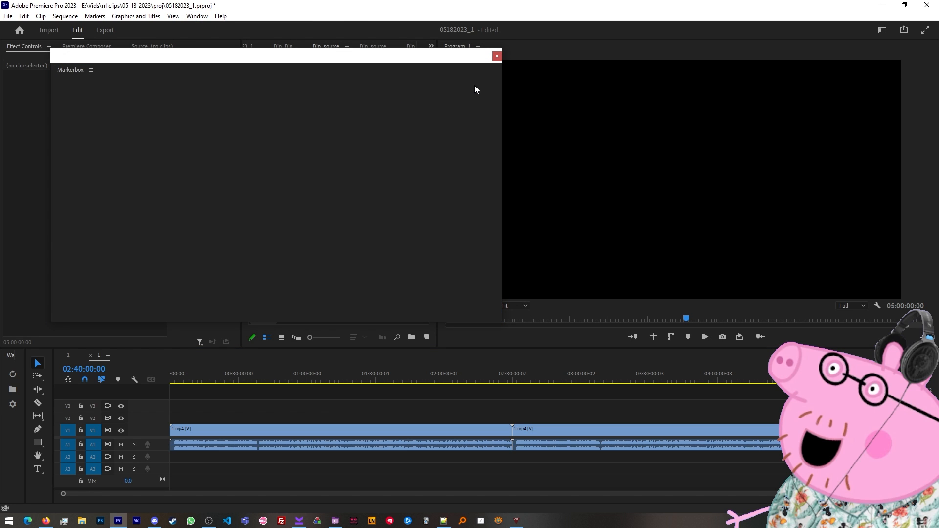
pyautogui.click(497, 56)
# Step: Set the uncut sequence's timebase to 59.94 frames/second and its video display format to 59.94 fps Non-Drop-Frame Timecode
pyautogui.click(65, 16)
pyautogui.click(78, 28)
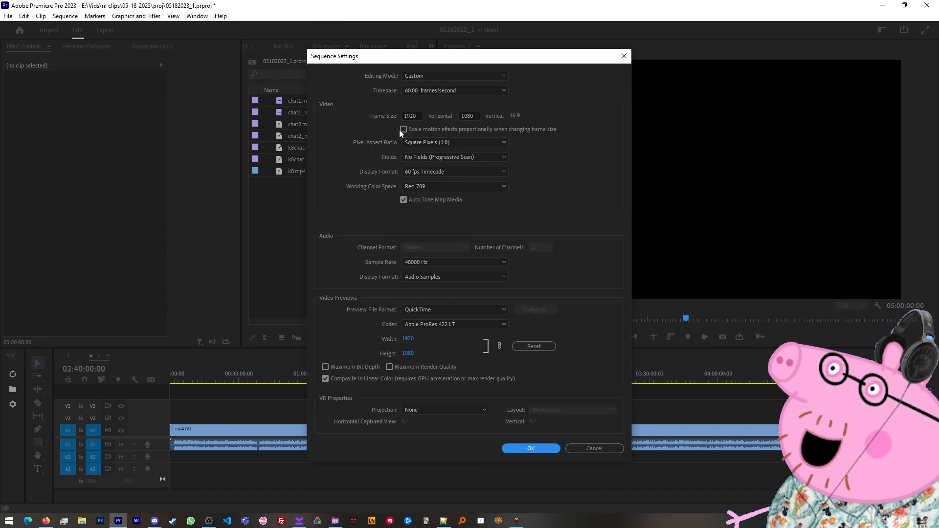
pyautogui.click(445, 90)
pyautogui.click(457, 210)
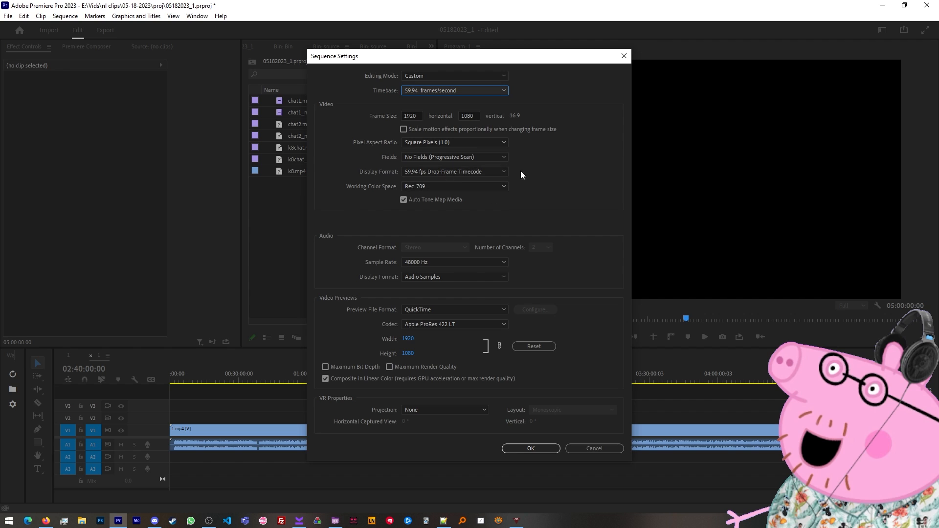
pyautogui.click(472, 170)
pyautogui.click(471, 196)
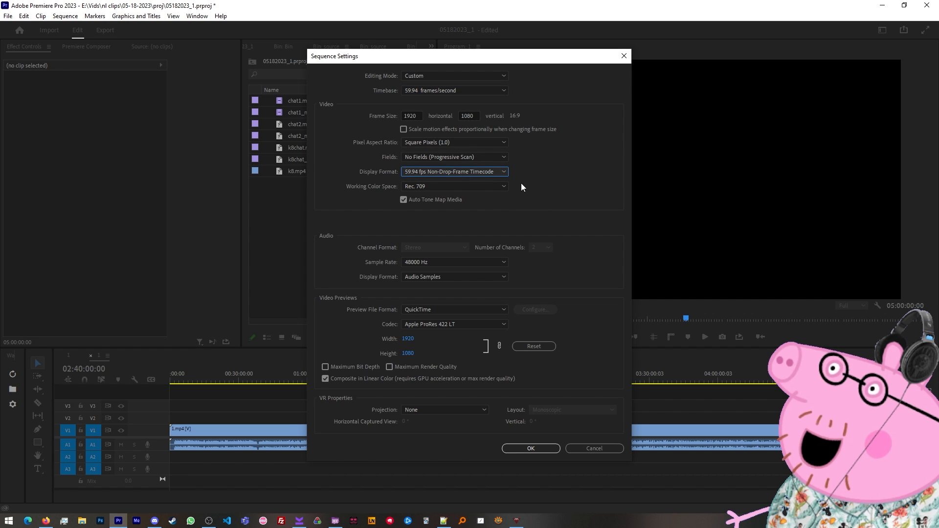
pyautogui.click(554, 451)
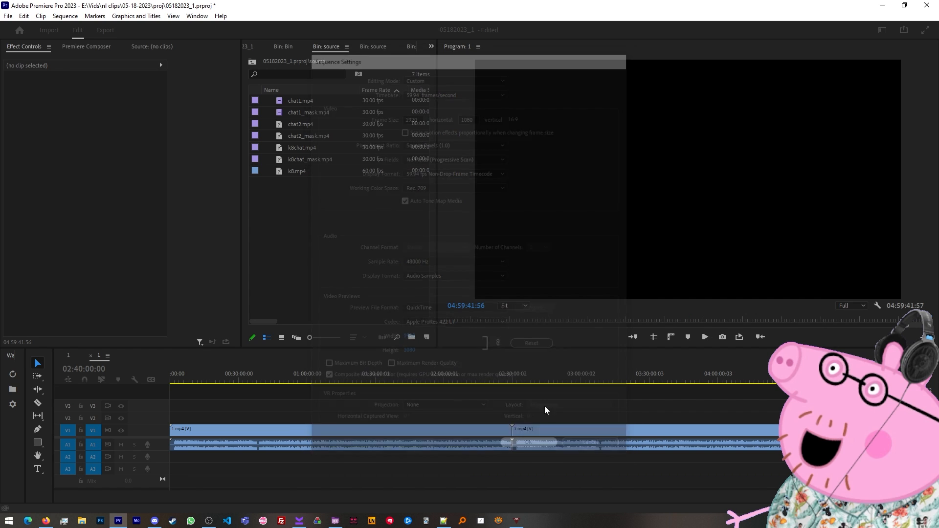
# Step: Paste the copied time ranges and names into the Markerbox extension, import them as sequence markers, and close the extension
pyautogui.click(197, 16)
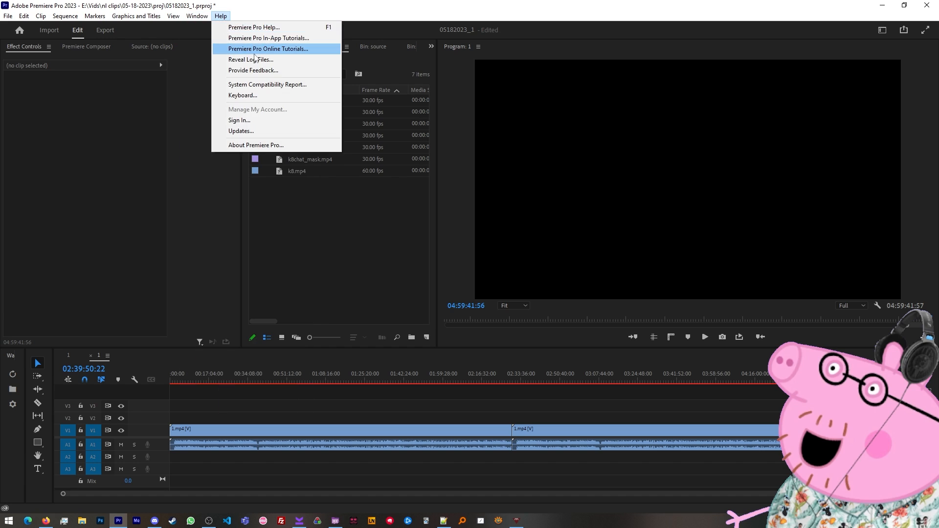
pyautogui.moveTo(200, 42)
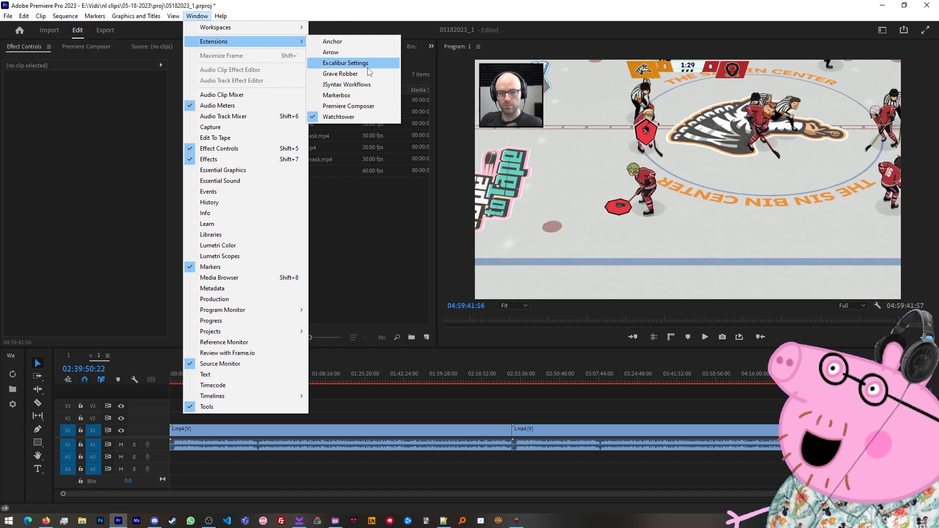
pyautogui.click(348, 95)
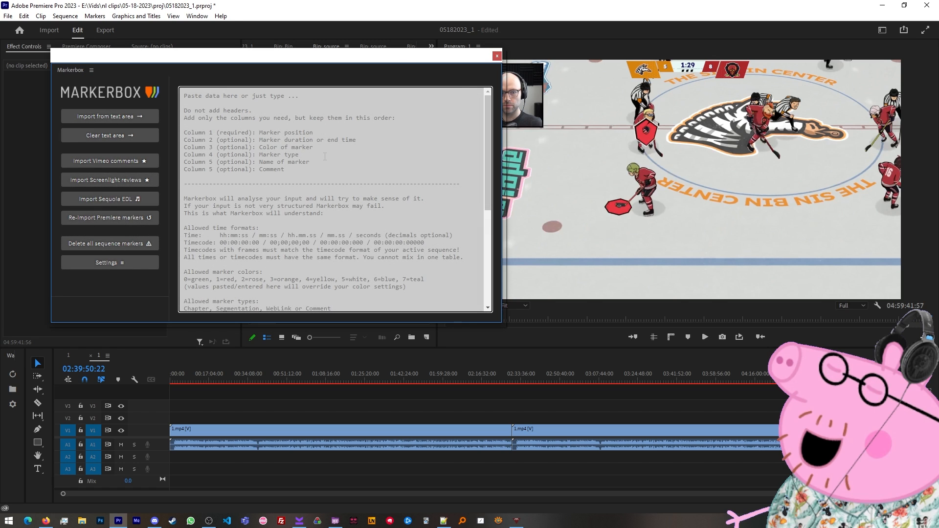
pyautogui.hotkey('ctrl', 'v')
pyautogui.scroll(2, 335, 210)
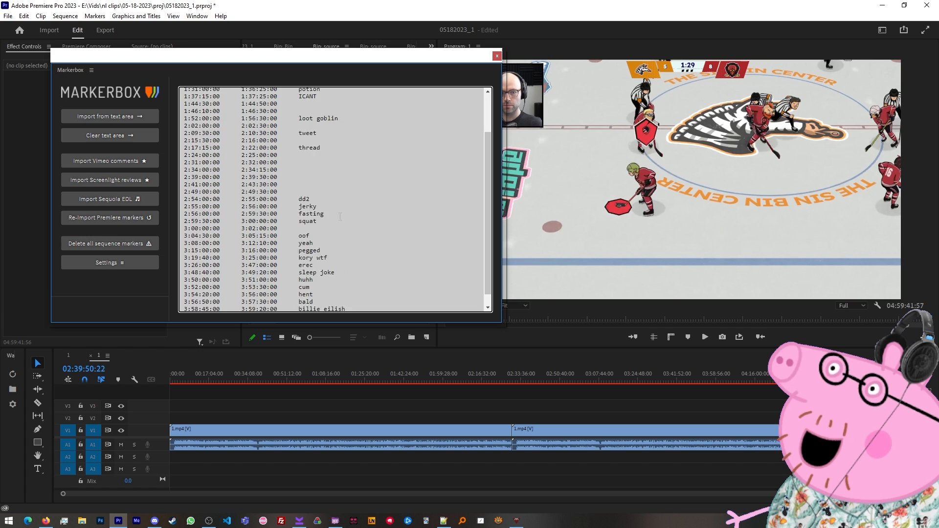
pyautogui.click(123, 119)
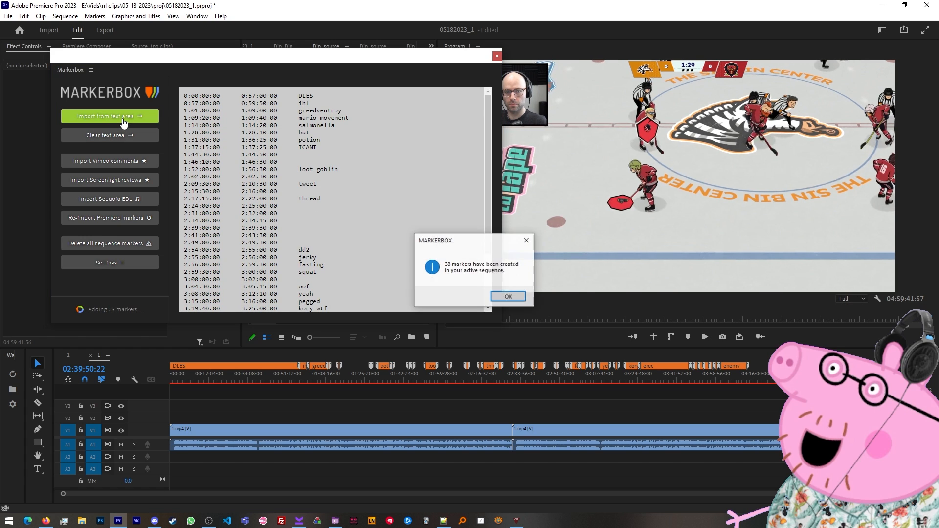
pyautogui.click(508, 297)
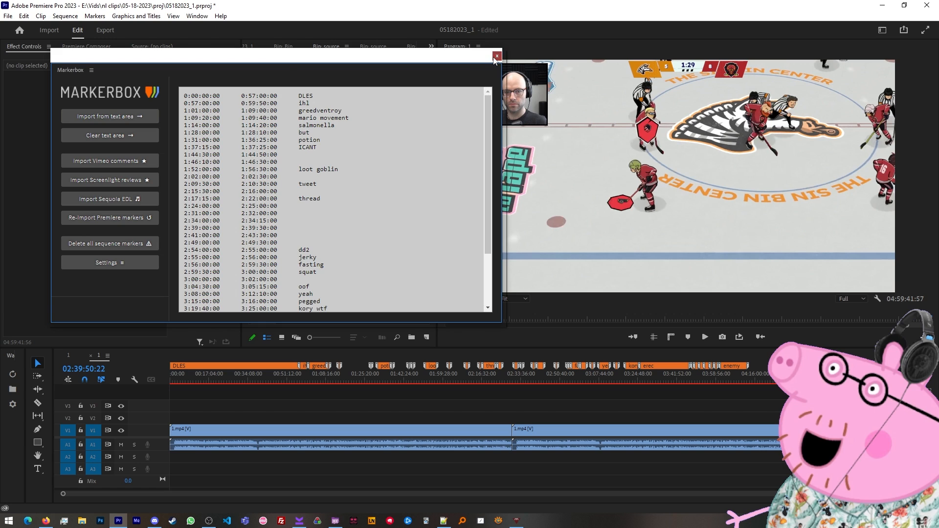
pyautogui.click(497, 55)
# Step: Set the uncut sequence's timebase back to 60.00 frames/second
pyautogui.click(197, 16)
pyautogui.click(65, 16)
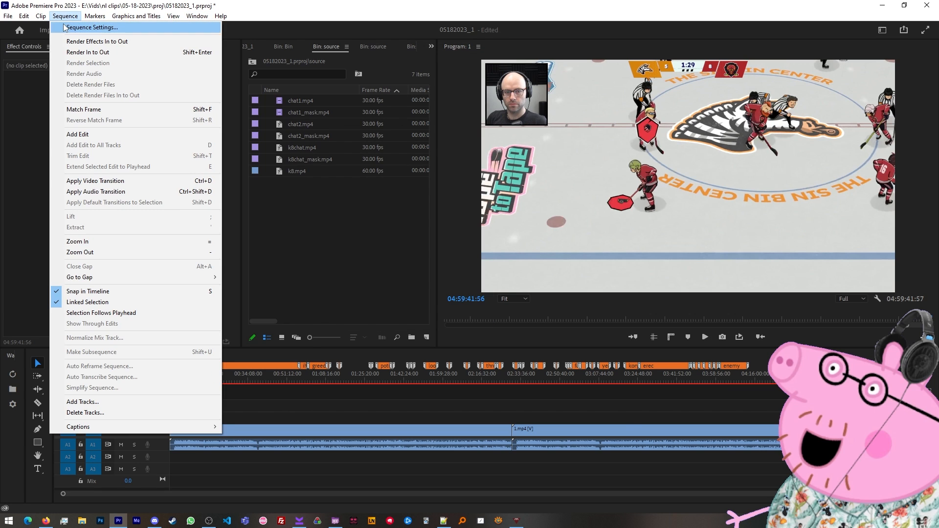
pyautogui.click(78, 28)
pyautogui.click(442, 91)
pyautogui.click(434, 220)
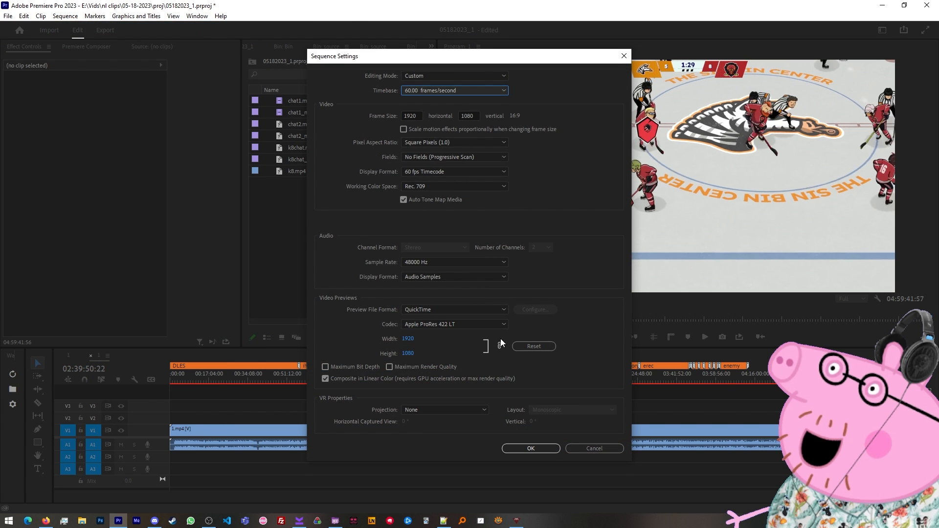
pyautogui.click(531, 449)
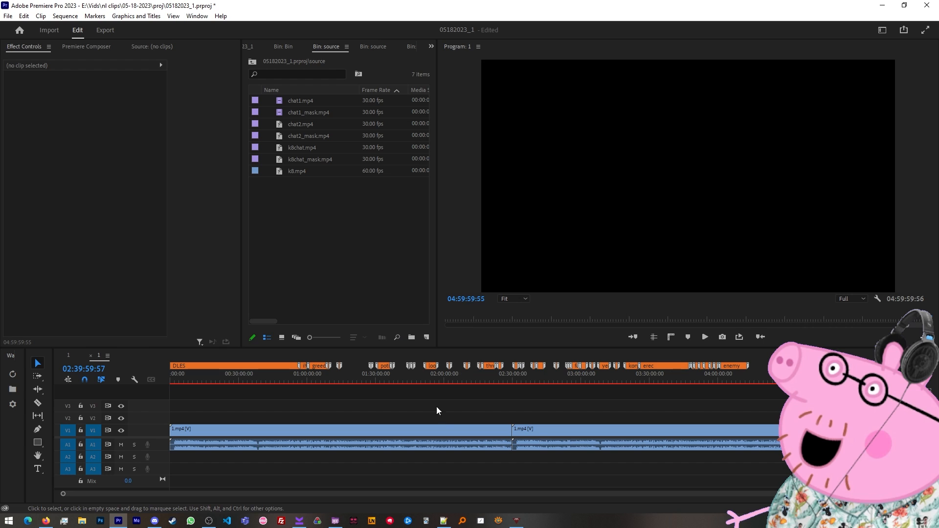
# Step: Check the footage around the greedventroy marker and split the first 1.mp4 clip where the ihl marker begins
pyautogui.click(340, 379)
pyautogui.scroll(6, 302, 404)
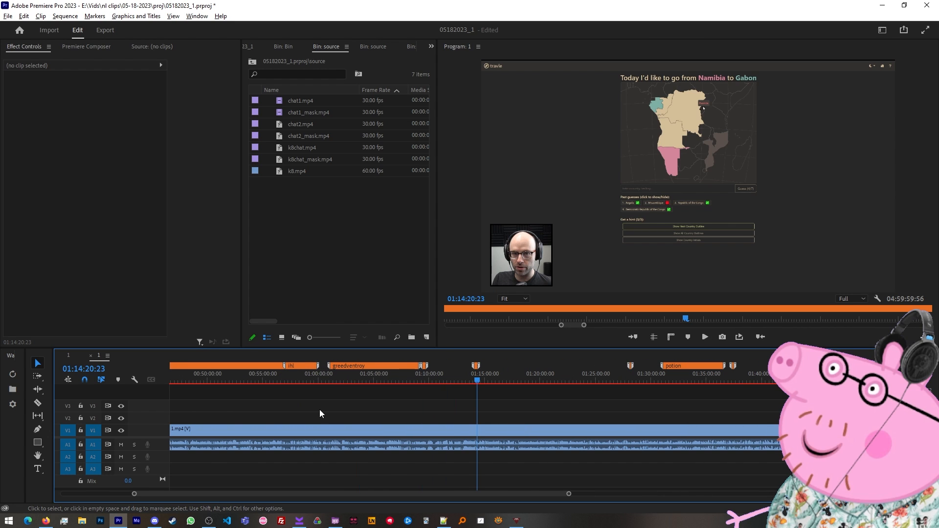
pyautogui.moveTo(422, 379)
pyautogui.mouseDown()
pyautogui.moveTo(380, 378)
pyautogui.moveTo(427, 382)
pyautogui.mouseUp()
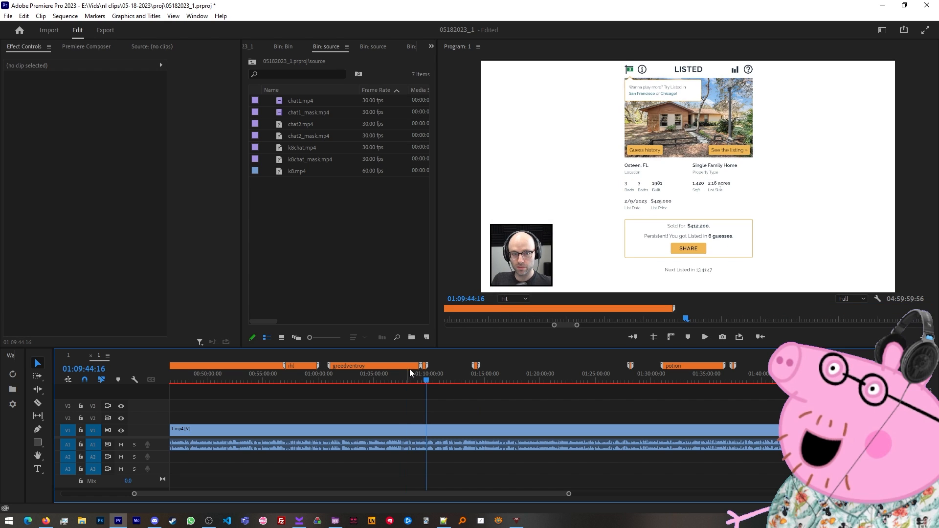
pyautogui.scroll(-2, 462, 392)
pyautogui.click(360, 375)
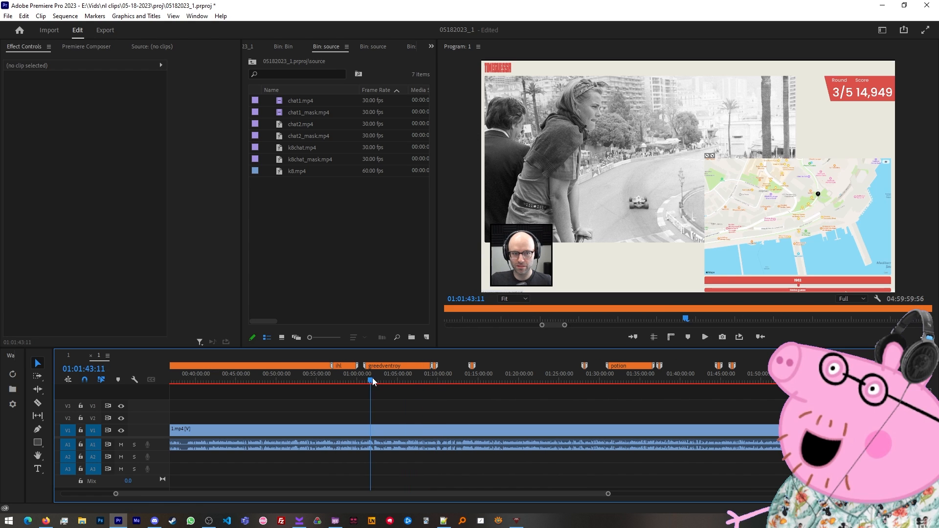
pyautogui.scroll(3, 277, 388)
pyautogui.press('c')
pyautogui.click(450, 431)
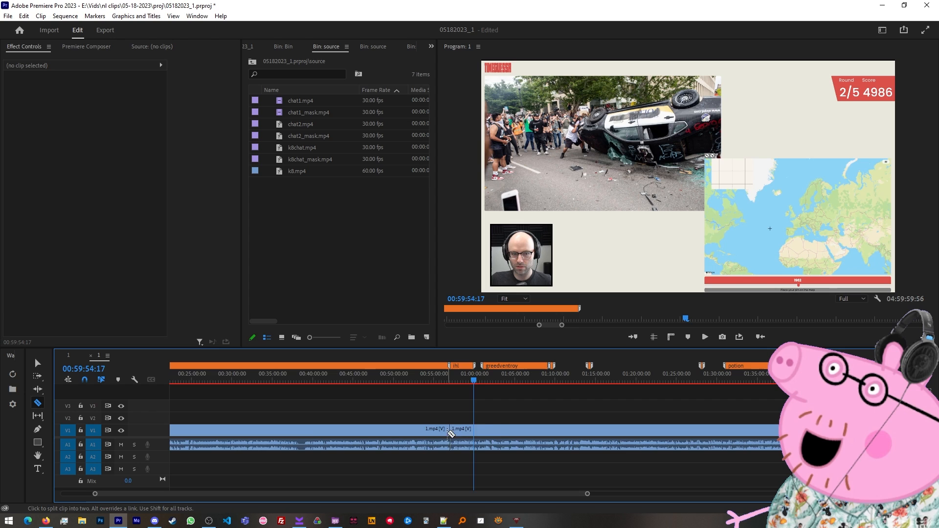
# Step: Restore the Selection tool and delete the DLES marker at the start of the uncut sequence
pyautogui.scroll(4, 416, 406)
pyautogui.press('v')
pyautogui.scroll(5, 394, 403)
pyautogui.scroll(-2, 382, 405)
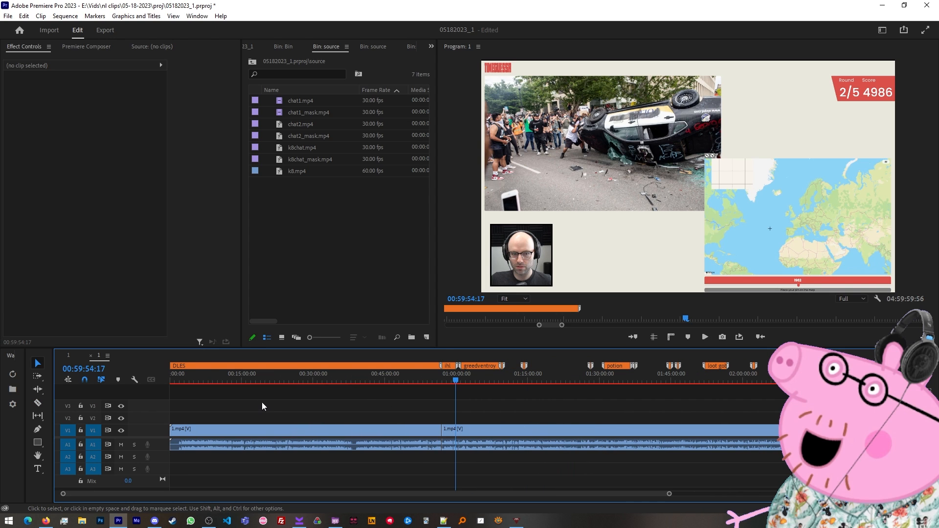
pyautogui.rightClick(186, 365)
pyautogui.click(233, 288)
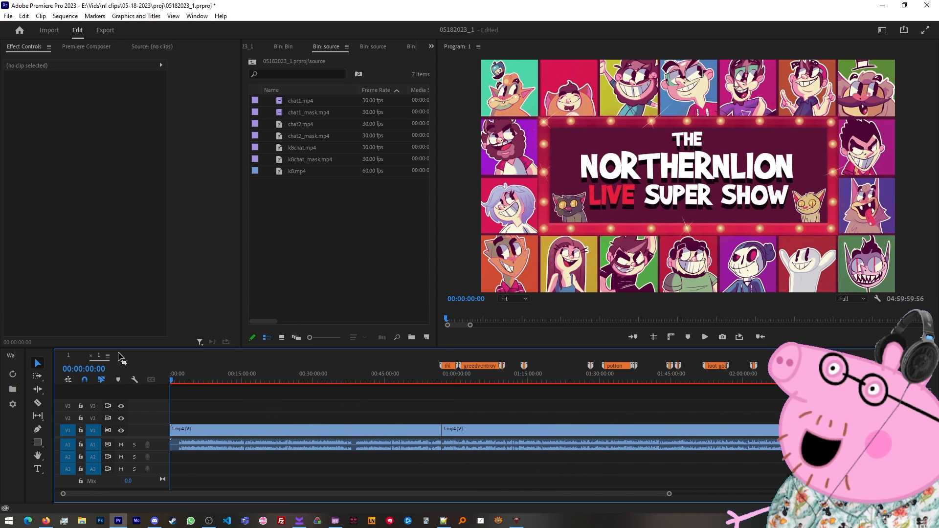
# Step: Return to the main edited sequence, open the JSyntax Workflows extension enlarged, and copy the sequence markers as YouTube chapter links
pyautogui.click(72, 355)
pyautogui.scroll(-3, 444, 405)
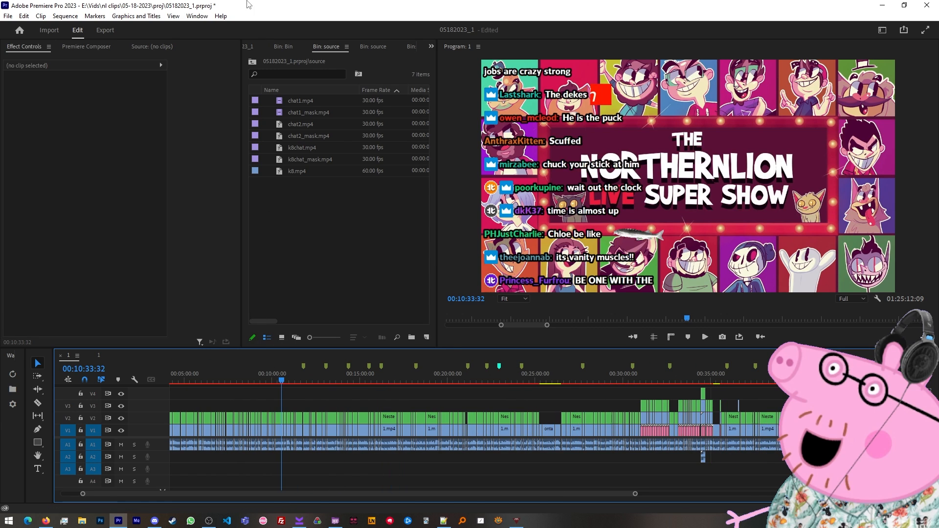
pyautogui.click(197, 16)
pyautogui.moveTo(252, 42)
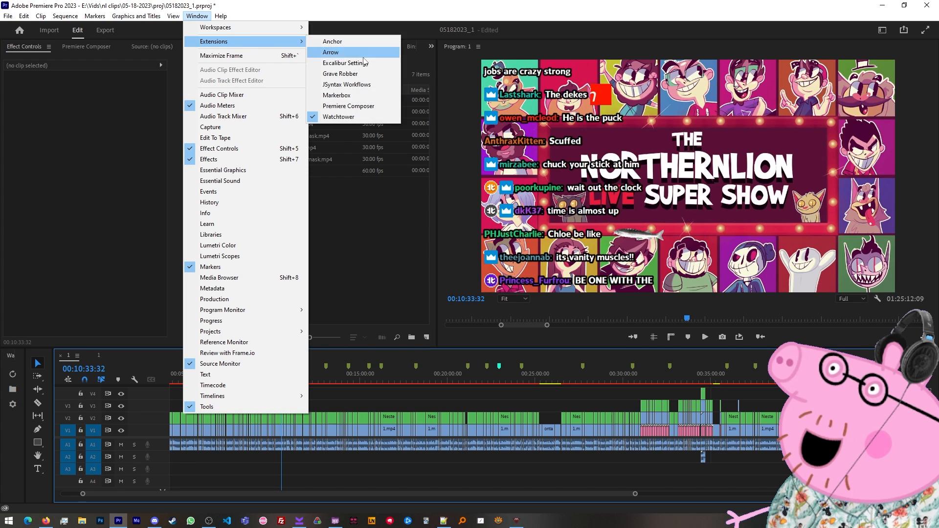
pyautogui.click(359, 84)
pyautogui.moveTo(126, 63); pyautogui.dragTo(509, 47)
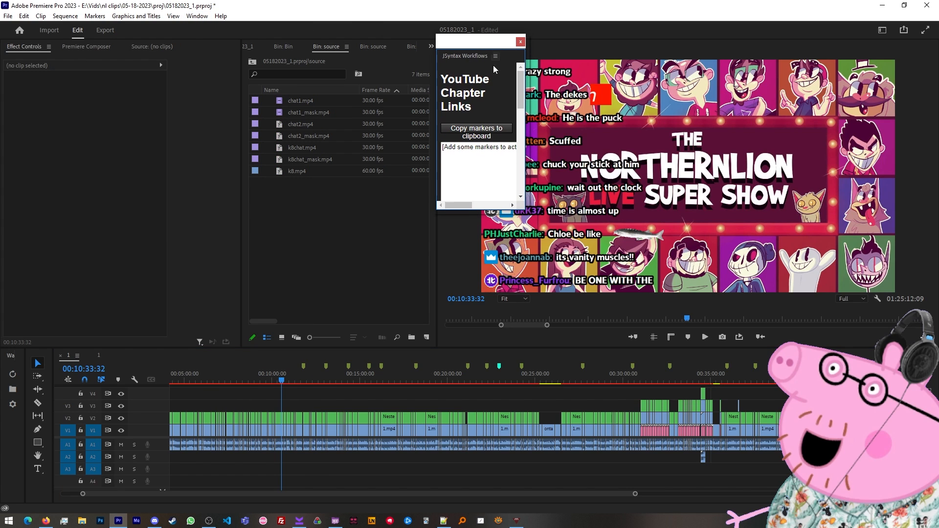
pyautogui.moveTo(524, 209); pyautogui.dragTo(662, 277)
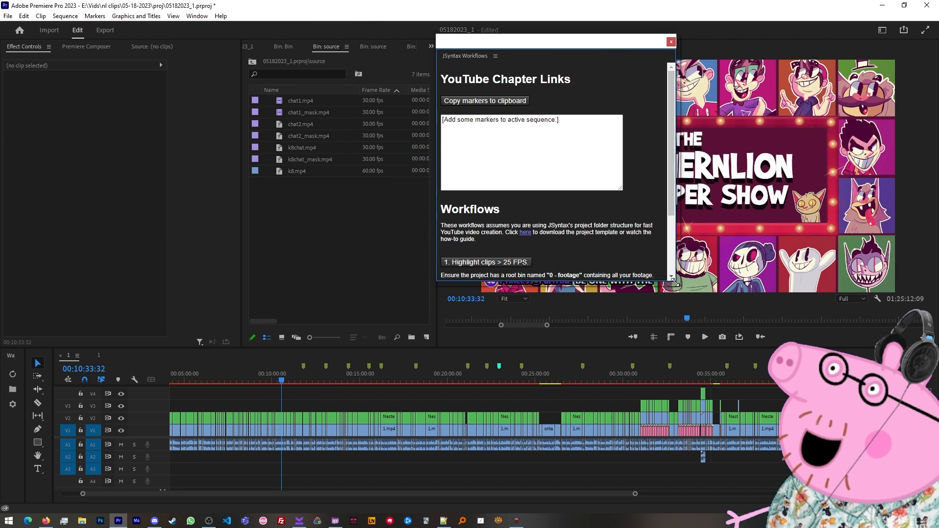
pyautogui.click(513, 101)
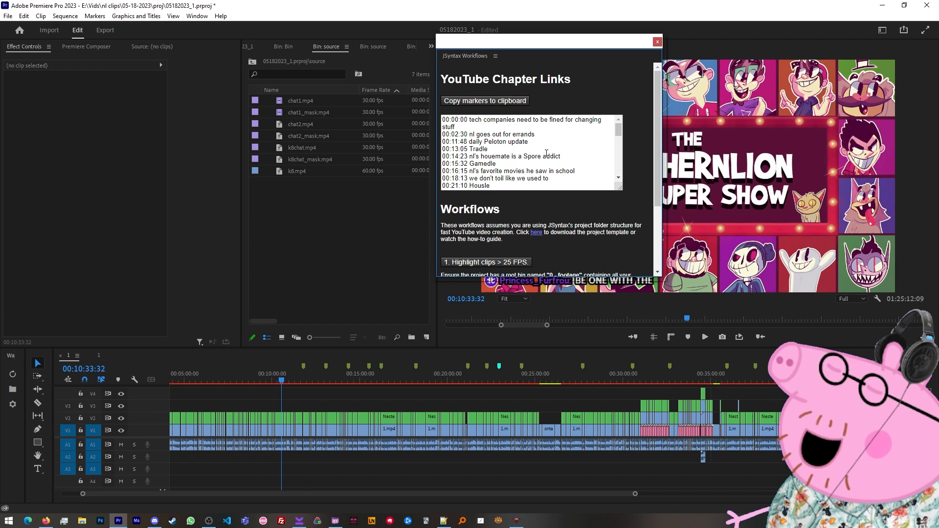
# Step: Review the generated YouTube chapter timestamps from first to last and close the JSyntax Workflows extension
pyautogui.scroll(-15, 524, 143)
pyautogui.scroll(-3, 601, 155)
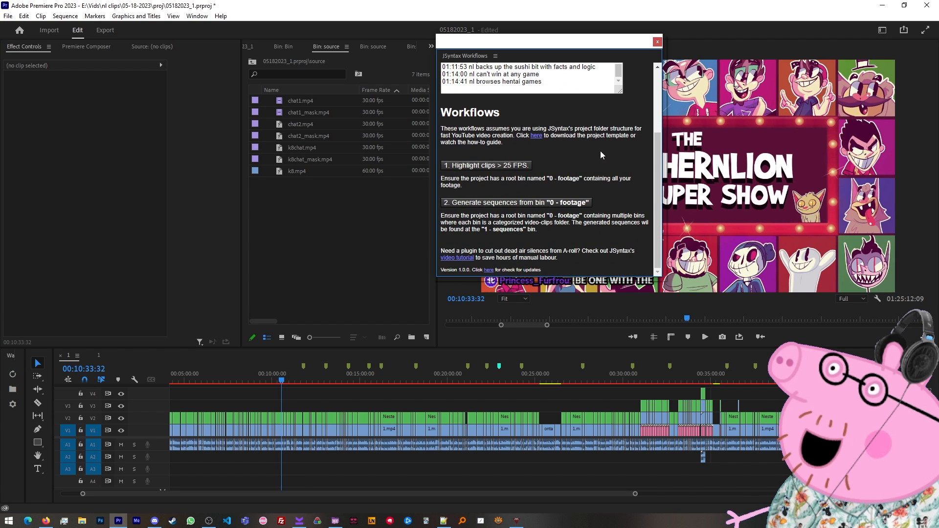
pyautogui.scroll(3, 603, 154)
pyautogui.scroll(15, 538, 152)
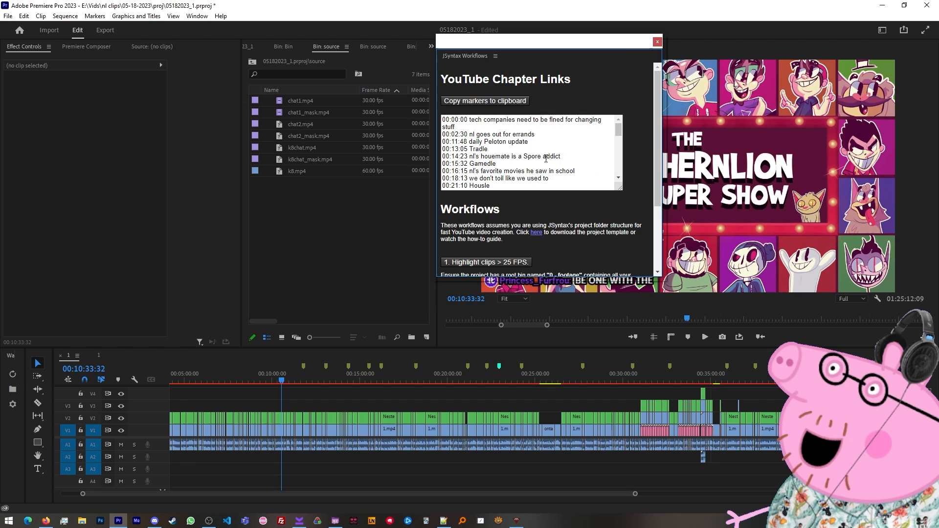
pyautogui.click(658, 42)
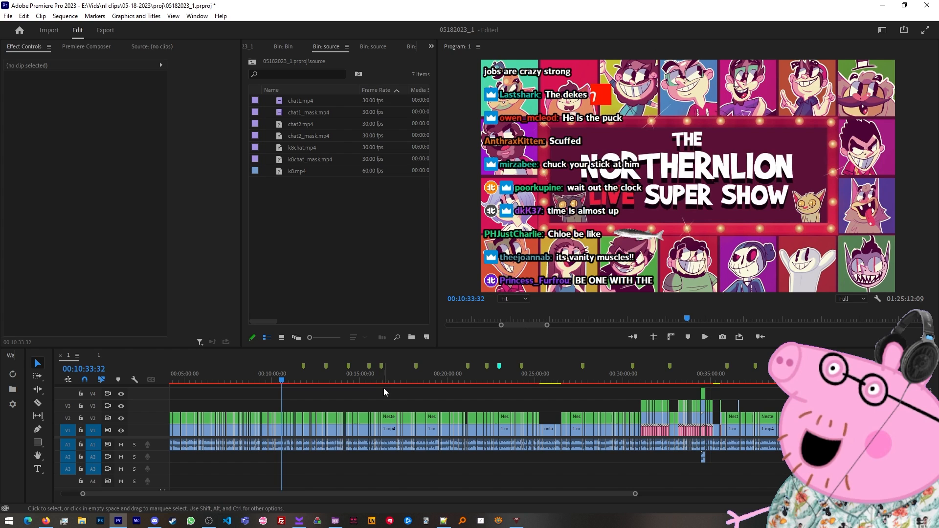
# Step: Examine the chapter markers along the edited sequence, placing the playhead at 00:11:43:40 beside one of them
pyautogui.scroll(-2, 380, 405)
pyautogui.scroll(-2, 377, 403)
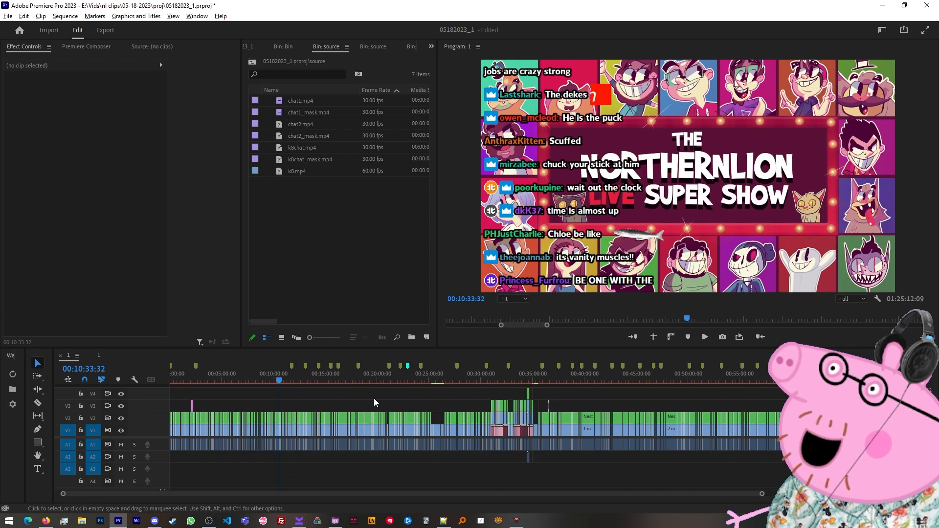
pyautogui.scroll(2, 278, 416)
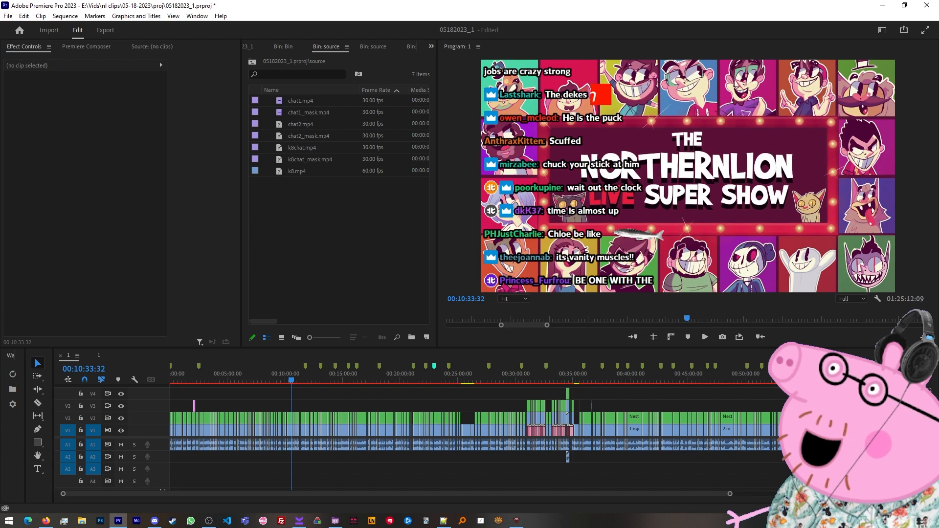
pyautogui.moveTo(306, 369)
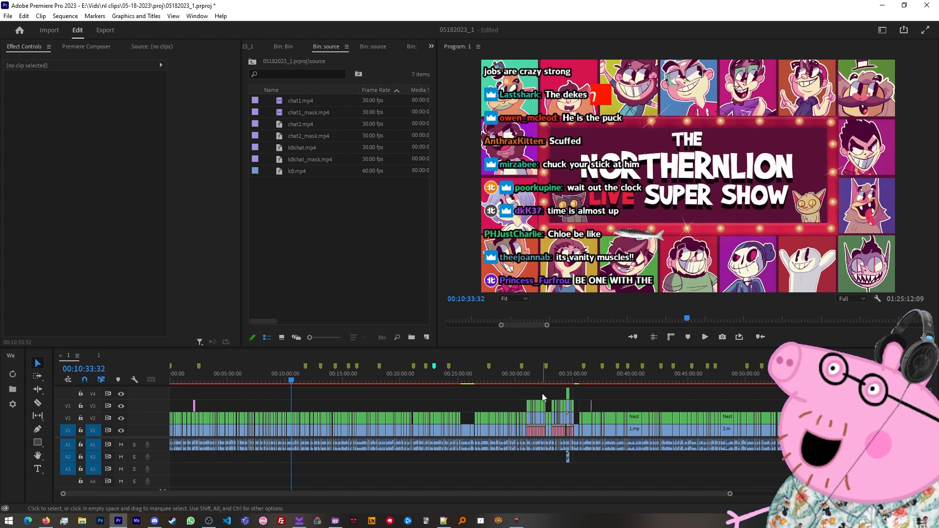
pyautogui.click(306, 371)
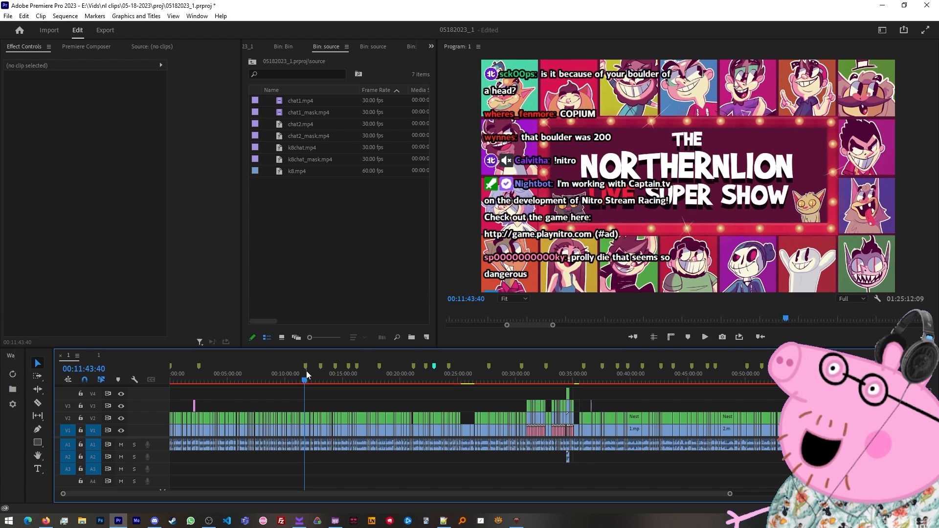
pyautogui.moveTo(306, 368)
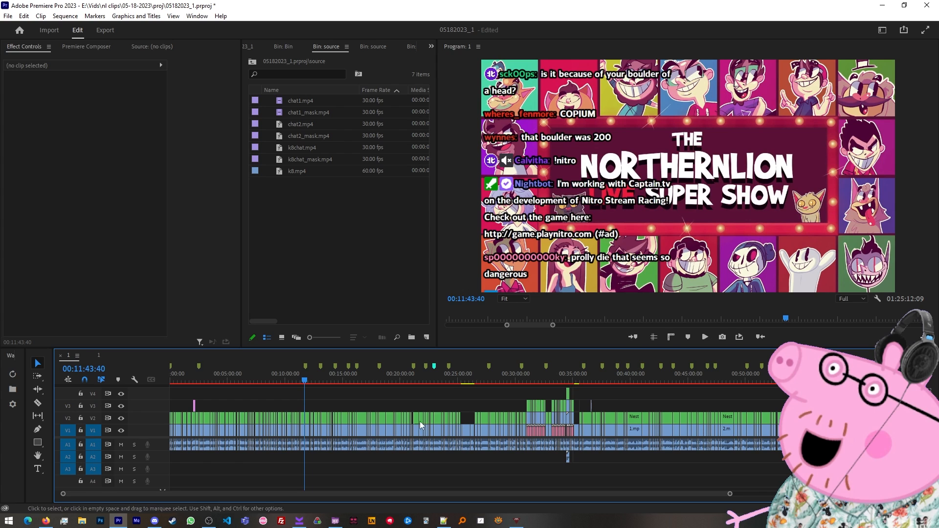
pyautogui.scroll(4, 259, 401)
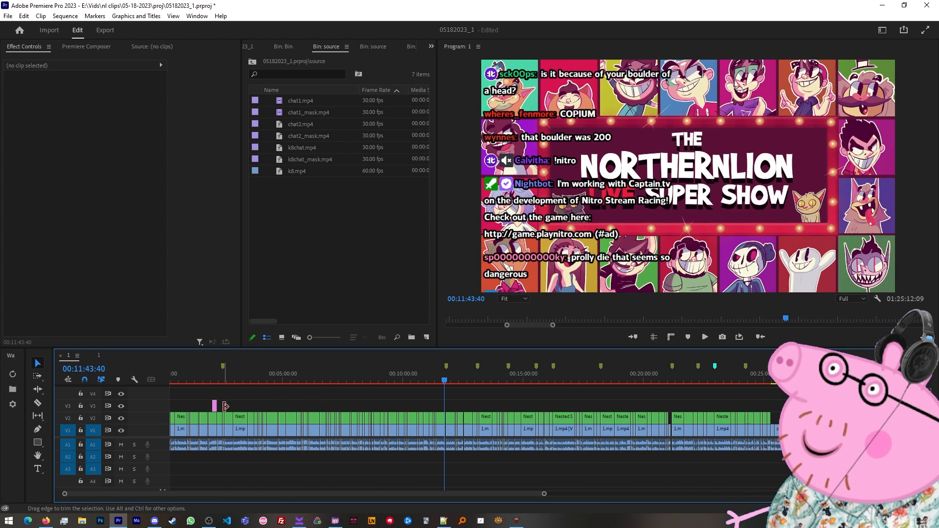
# Step: Place the playhead at 00:22:49:29 in the edited sequence, shortly before the cyan chapter marker
pyautogui.scroll(1, 224, 407)
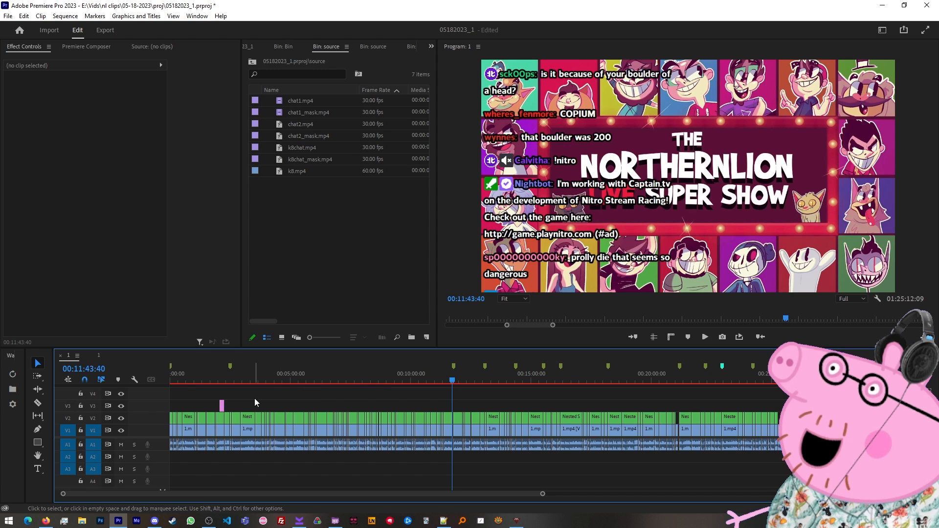
pyautogui.scroll(4, 487, 405)
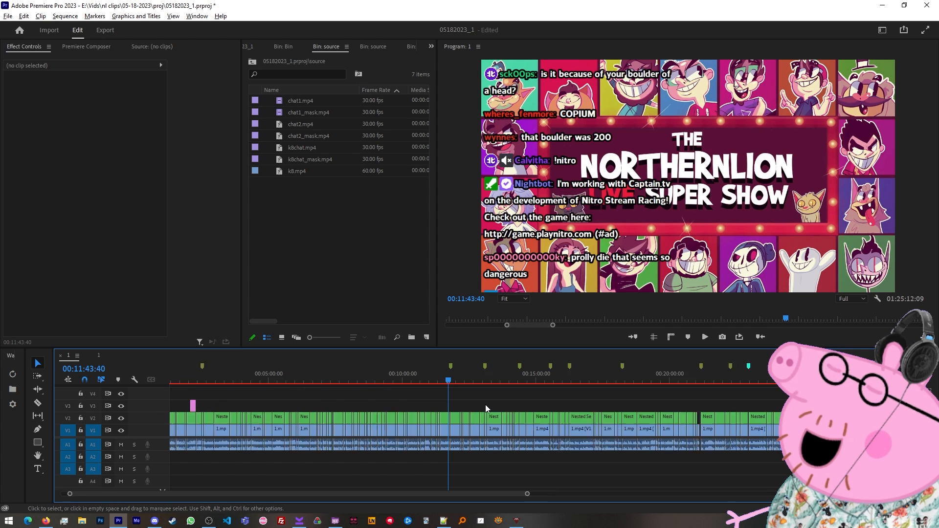
pyautogui.scroll(-3, 465, 415)
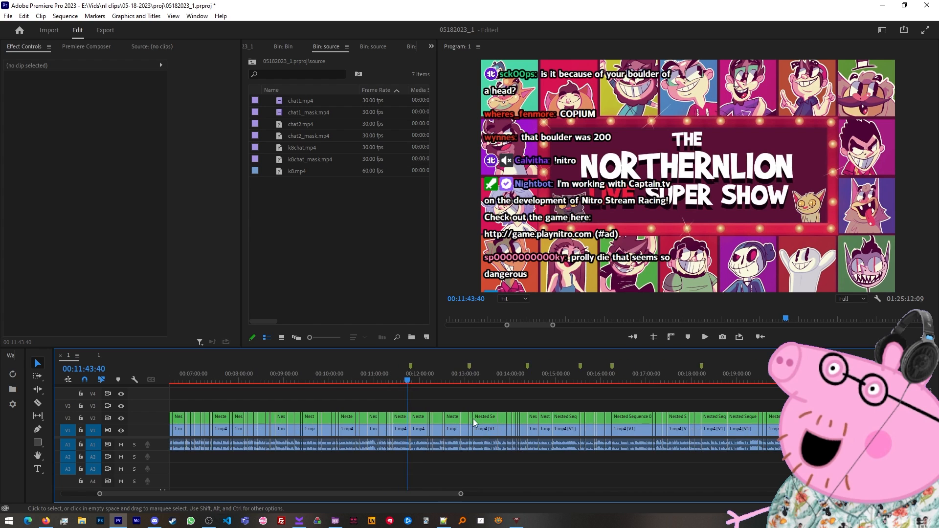
pyautogui.scroll(-5, 579, 409)
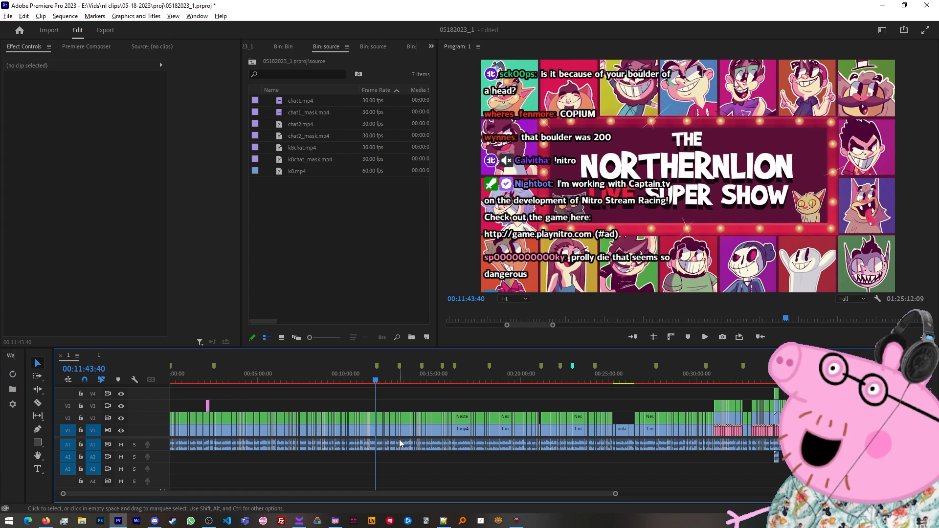
pyautogui.scroll(2, 401, 441)
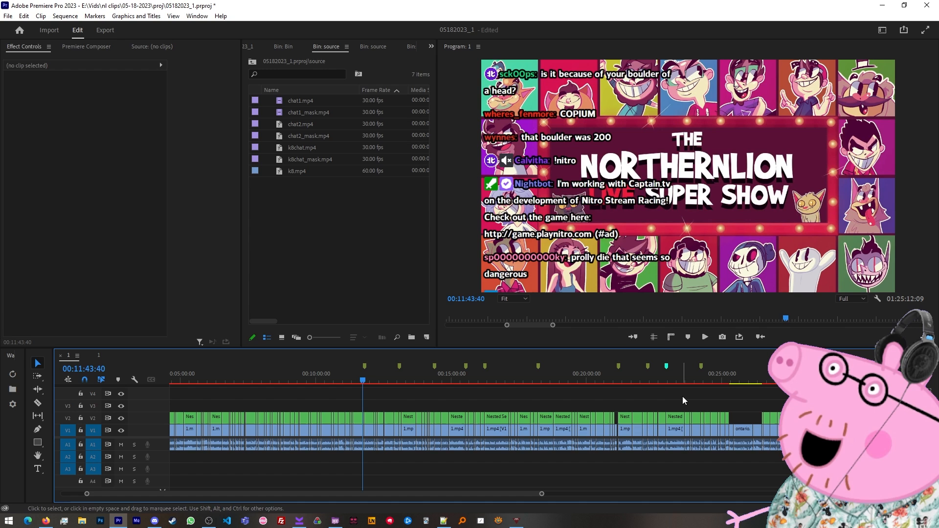
pyautogui.scroll(1, 703, 416)
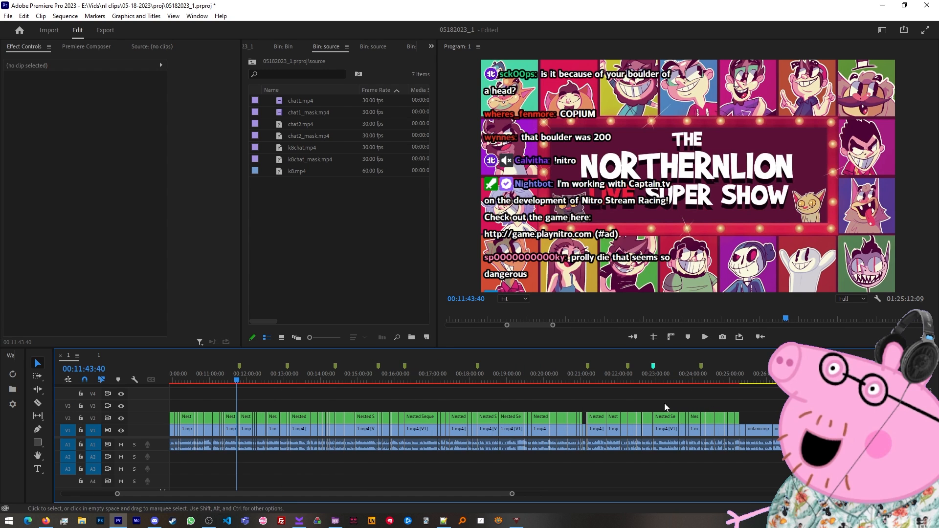
pyautogui.click(649, 378)
pyautogui.scroll(1, 708, 433)
pyautogui.scroll(3, 708, 431)
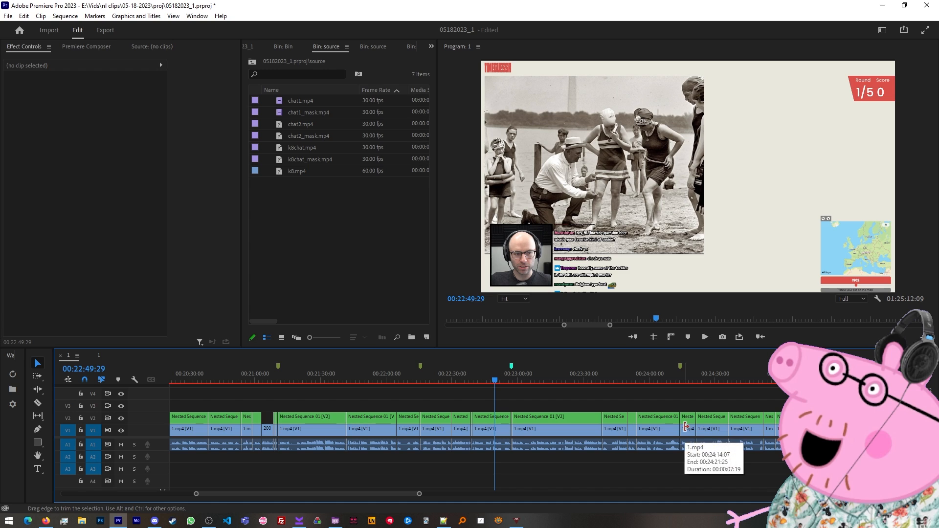
# Step: Move the playhead to the cut at the cyan marker, 00:22:57:09
pyautogui.scroll(2, 626, 425)
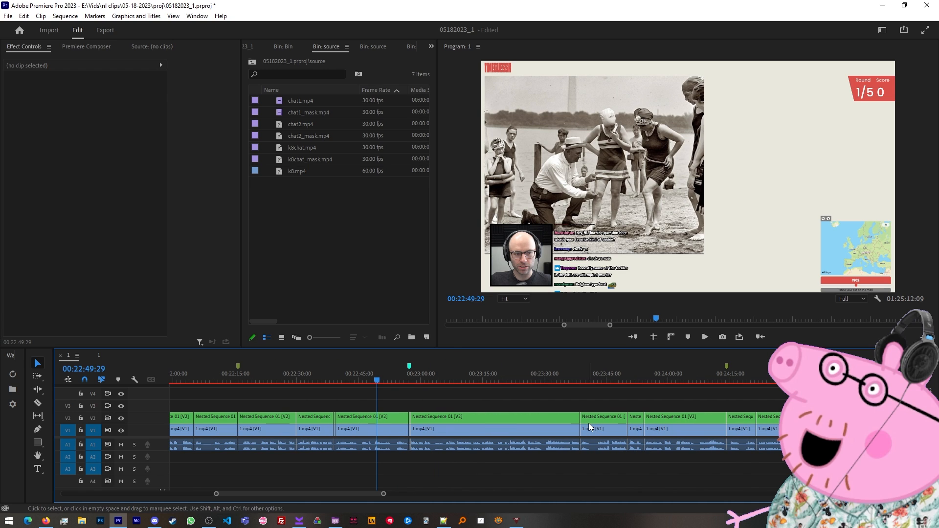
pyautogui.scroll(2, 429, 395)
pyautogui.scroll(1, 325, 424)
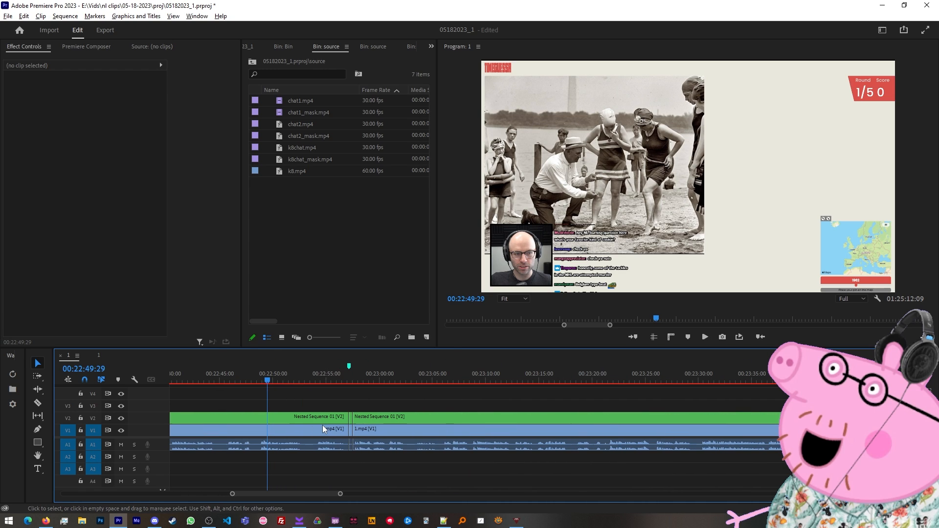
pyautogui.press('Down')
pyautogui.scroll(2, 321, 425)
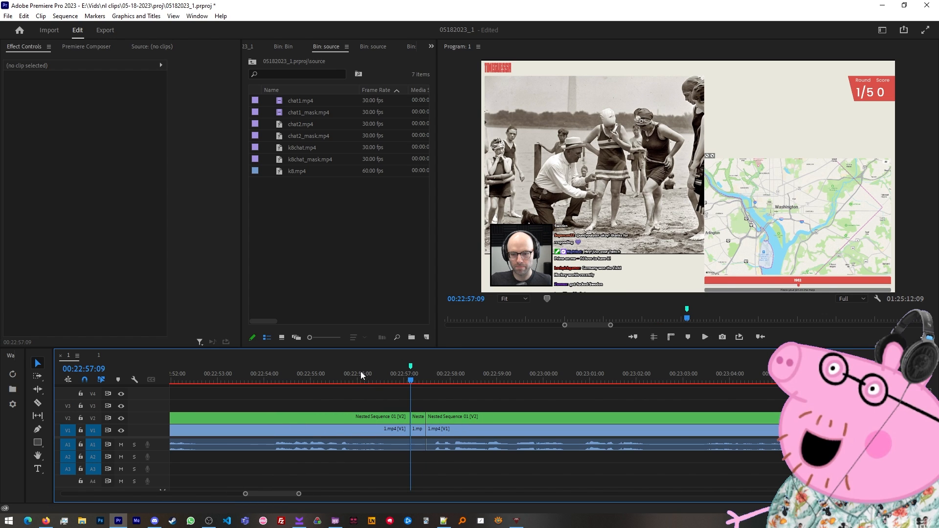
# Step: Play the edit from just before the cyan marker to listen to the audio across the short clip
pyautogui.click(345, 370)
pyautogui.press('space')
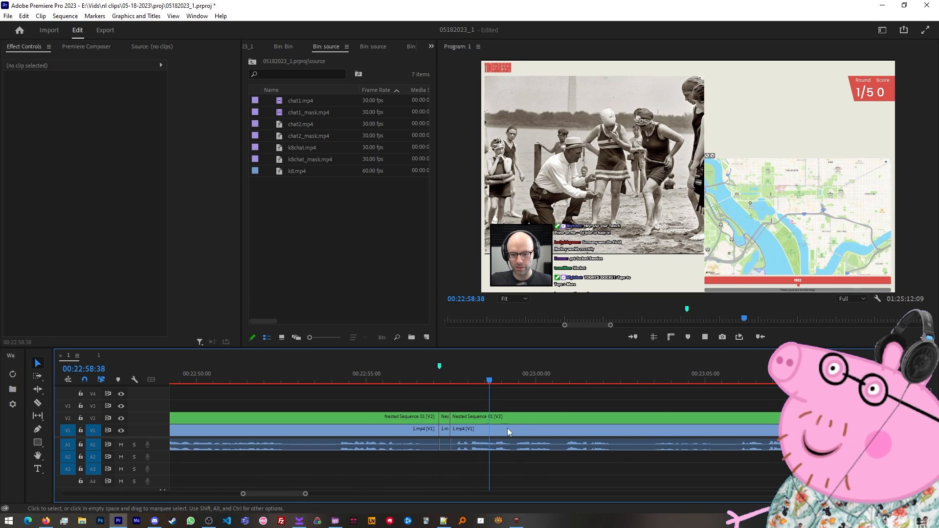
pyautogui.press('space')
pyautogui.scroll(1, 460, 450)
pyautogui.scroll(1, 460, 450)
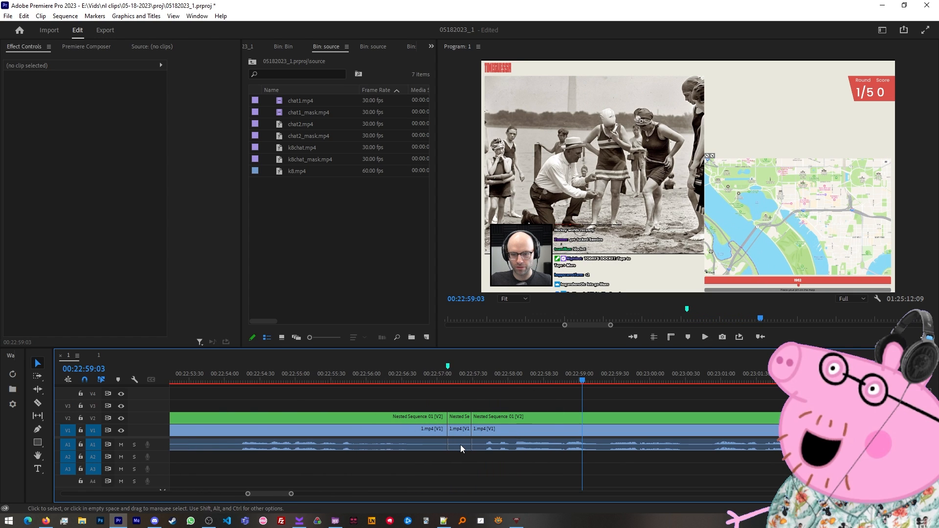
# Step: Try removing the short A1 audio clip after the cyan marker and scrub the playhead across the gap
pyautogui.click(457, 445)
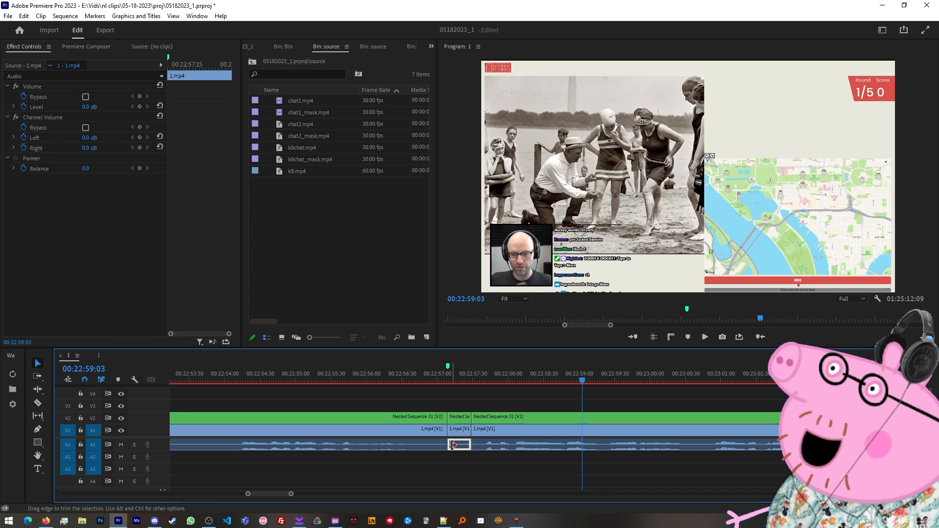
pyautogui.press('Delete')
pyautogui.moveTo(463, 383)
pyautogui.mouseDown()
pyautogui.moveTo(412, 383)
pyautogui.moveTo(454, 393)
pyautogui.mouseUp()
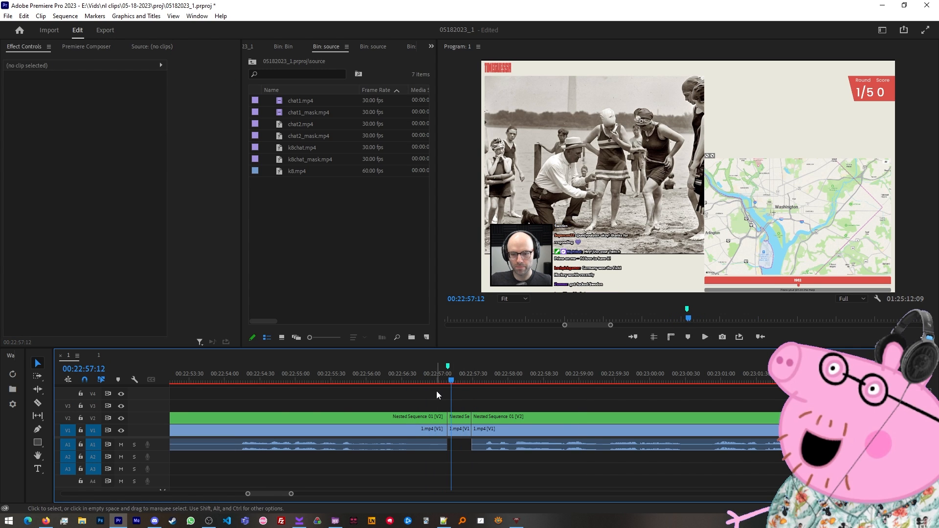
pyautogui.click(432, 382)
pyautogui.moveTo(437, 381); pyautogui.dragTo(450, 404)
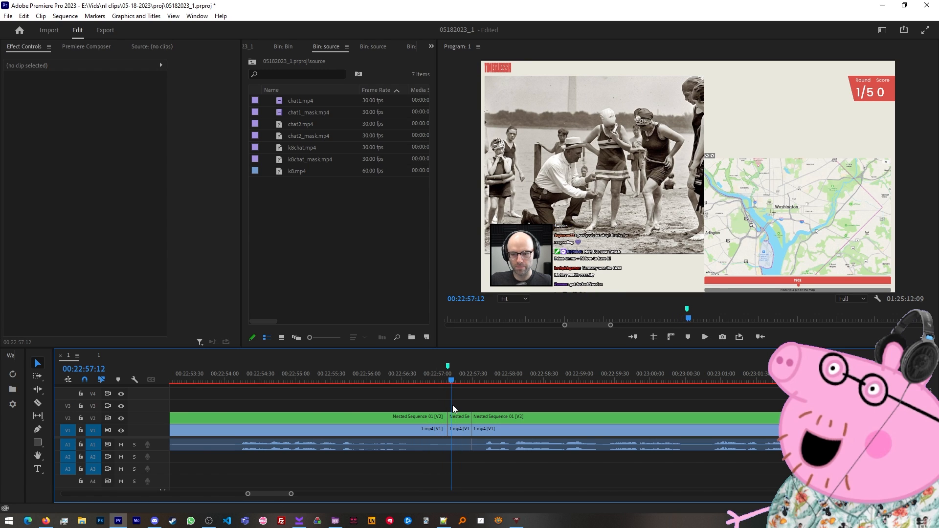
# Step: Delete the short A1 audio segment directly after the cyan marker and play across the silent gap
pyautogui.press('c')
pyautogui.click(448, 445)
pyautogui.press('v')
pyautogui.click(455, 445)
pyautogui.press('Delete')
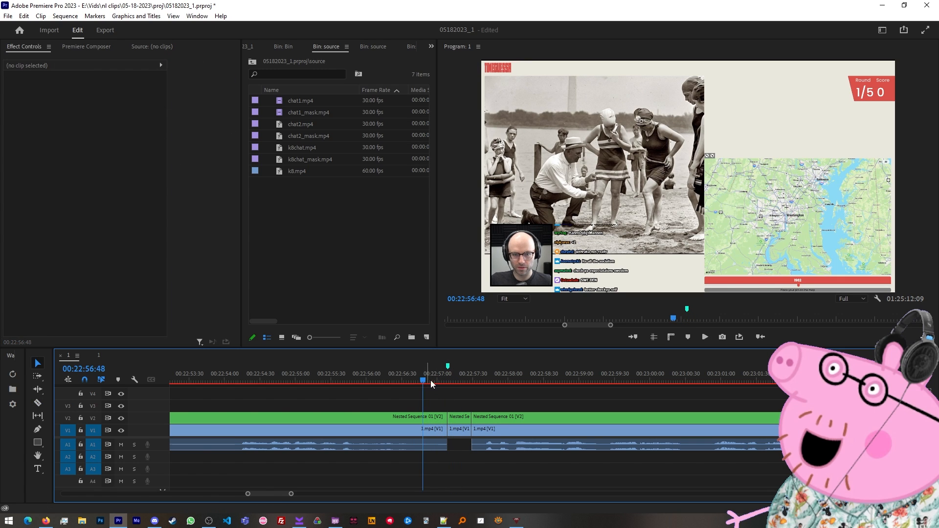
pyautogui.press('space')
pyautogui.press('space')
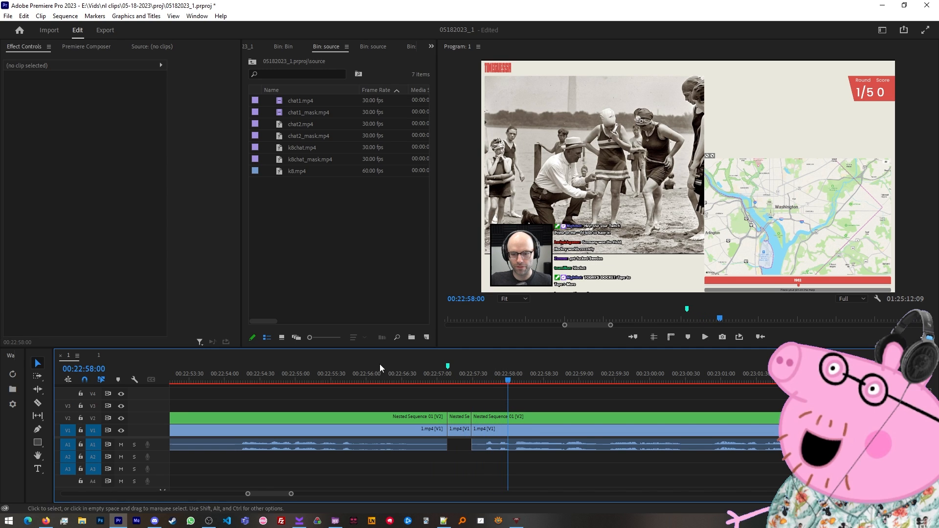
# Step: Extend the start of the following A1 audio clip back to the cyan marker to fill the gap, and play the cut
pyautogui.click(423, 382)
pyautogui.click(430, 385)
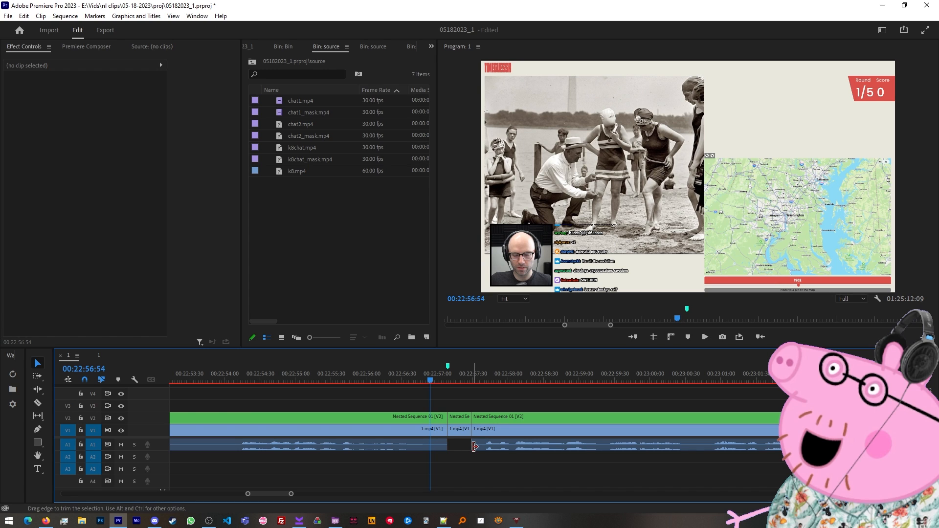
pyautogui.moveTo(473, 446); pyautogui.dragTo(448, 446)
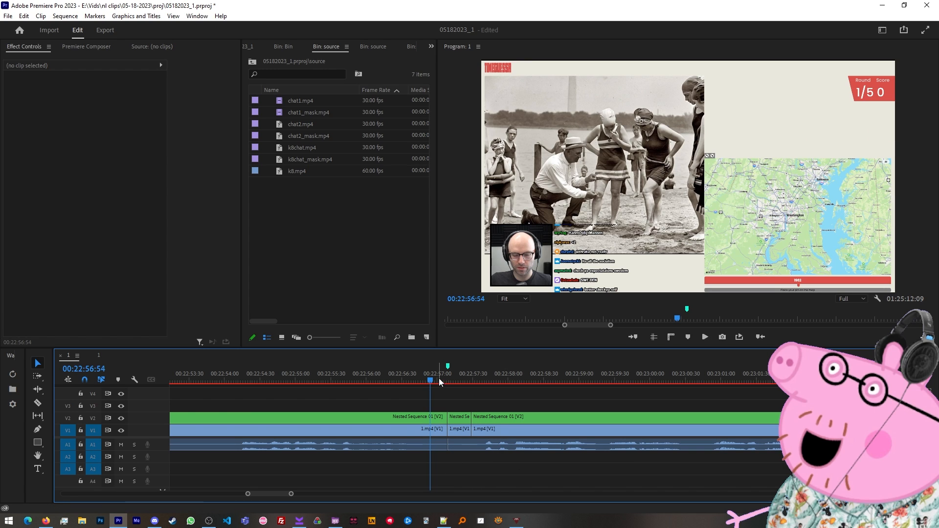
pyautogui.press('-')
pyautogui.press('space')
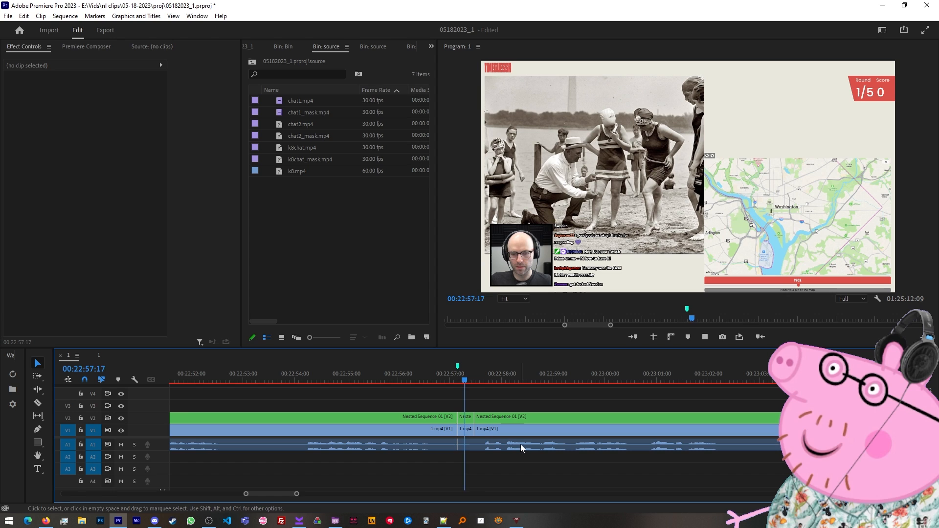
pyautogui.press('space')
# Step: Move the playhead along the edited sequence to 00:24:14:37, beside the next chapter marker after the cyan one
pyautogui.press('-')
pyautogui.press('-')
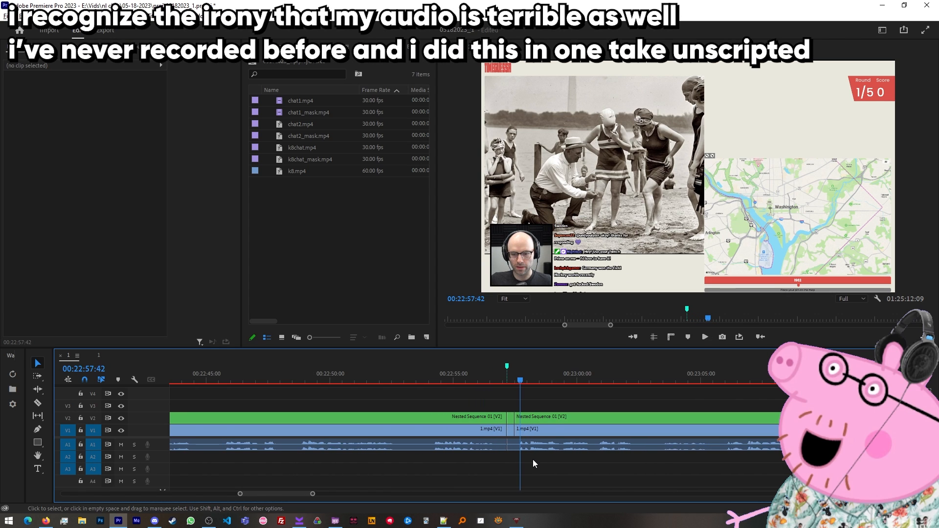
pyautogui.press('-')
pyautogui.press('-')
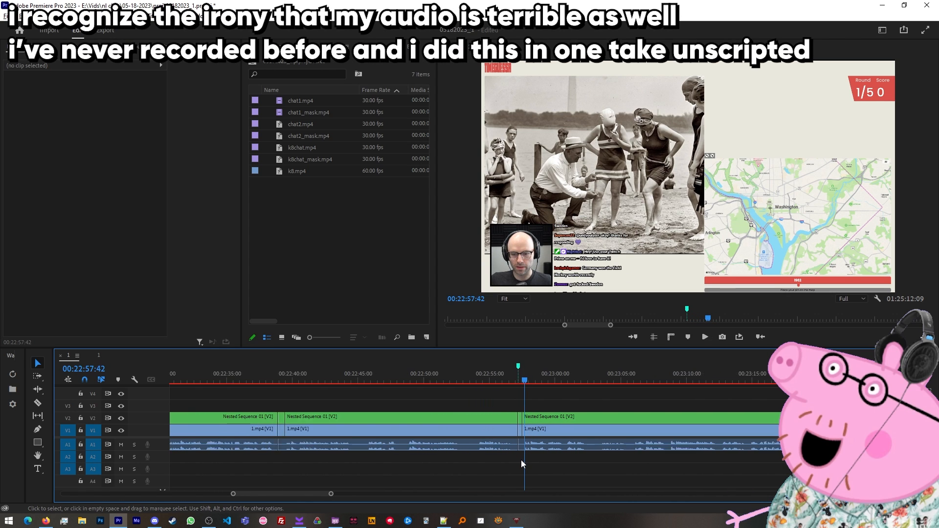
pyautogui.press('-')
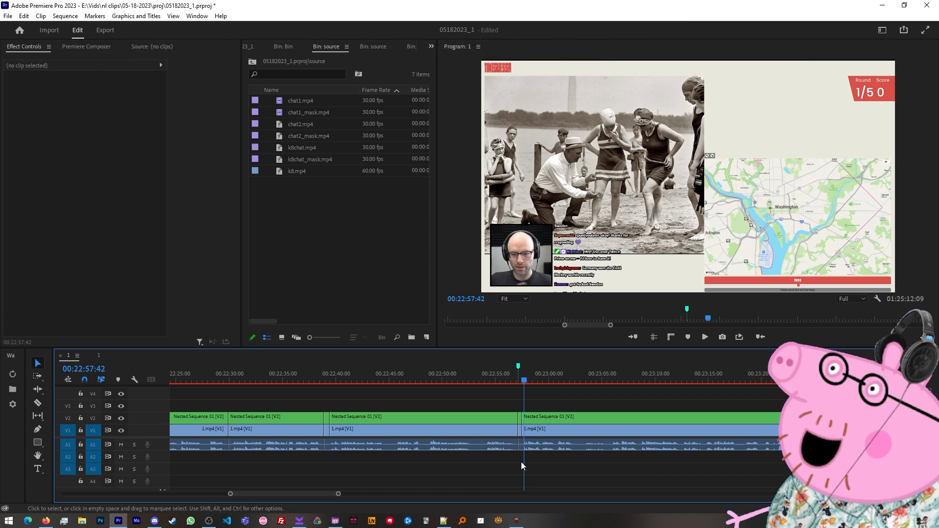
pyautogui.press('-')
pyautogui.press('-')
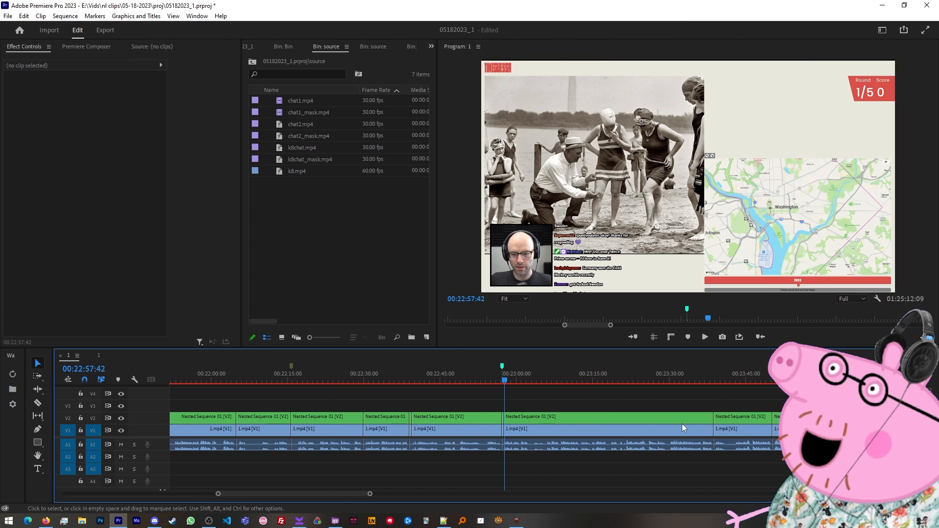
pyautogui.press('-')
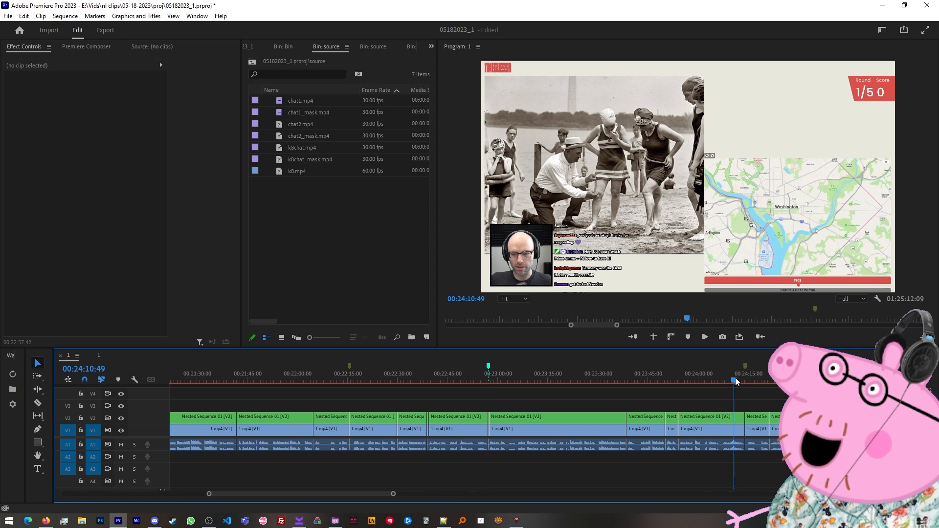
pyautogui.moveTo(737, 382); pyautogui.dragTo(748, 384)
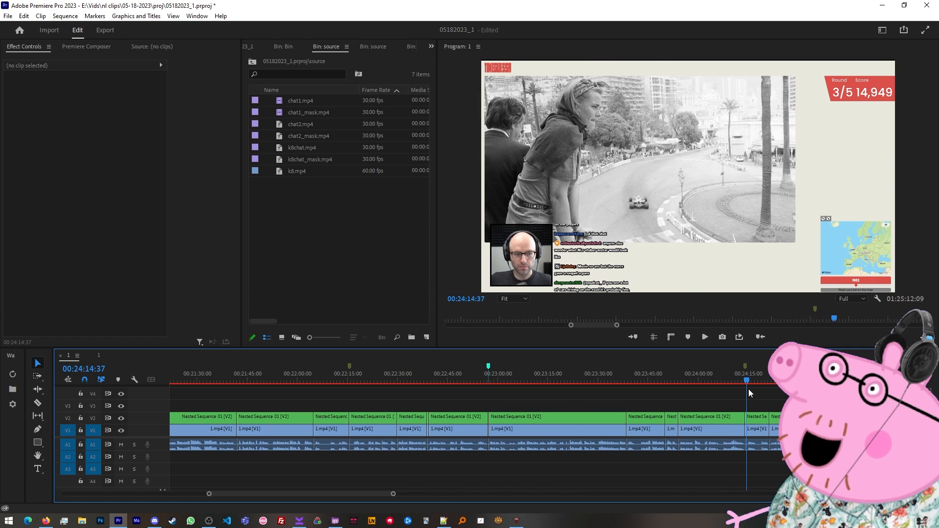
# Step: Inspect the clips around that chapter marker and set the playhead just before it at 00:24:12:46
pyautogui.press('-')
pyautogui.press('-')
pyautogui.press('-')
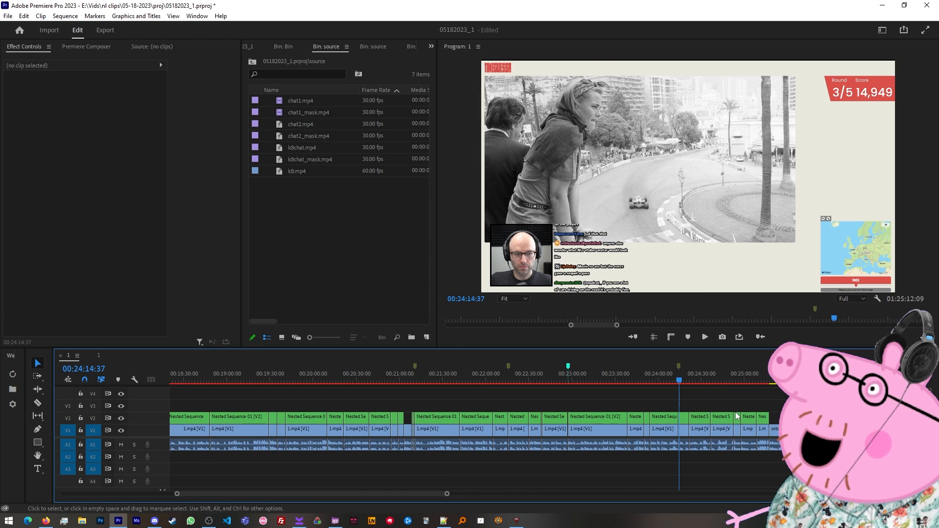
pyautogui.press('=')
pyautogui.press('=')
pyautogui.press('=')
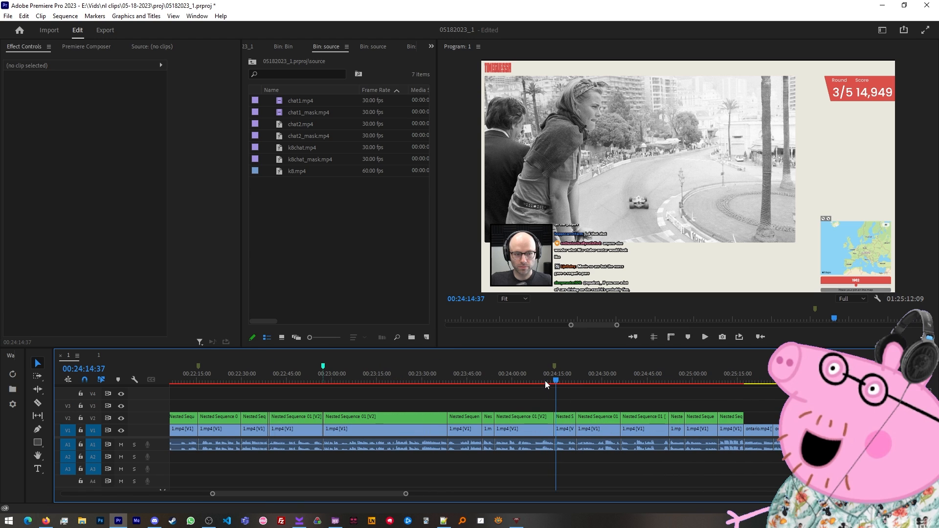
pyautogui.click(550, 381)
# Step: Place the playhead in the hockey segment at 00:36:23:28 and survey the clips and markers across the edited sequence
pyautogui.press('-')
pyautogui.press('-')
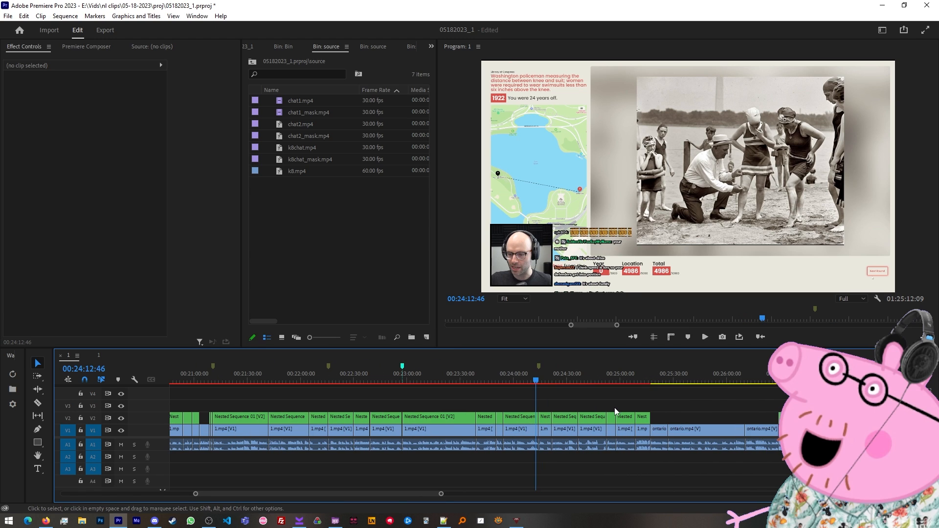
pyautogui.press('-')
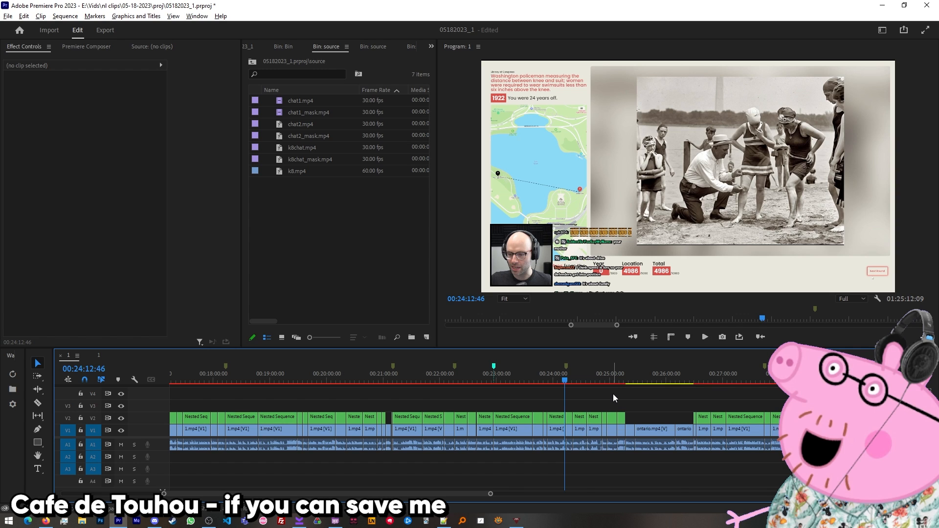
pyautogui.press('-')
pyautogui.press('-')
pyautogui.press('-')
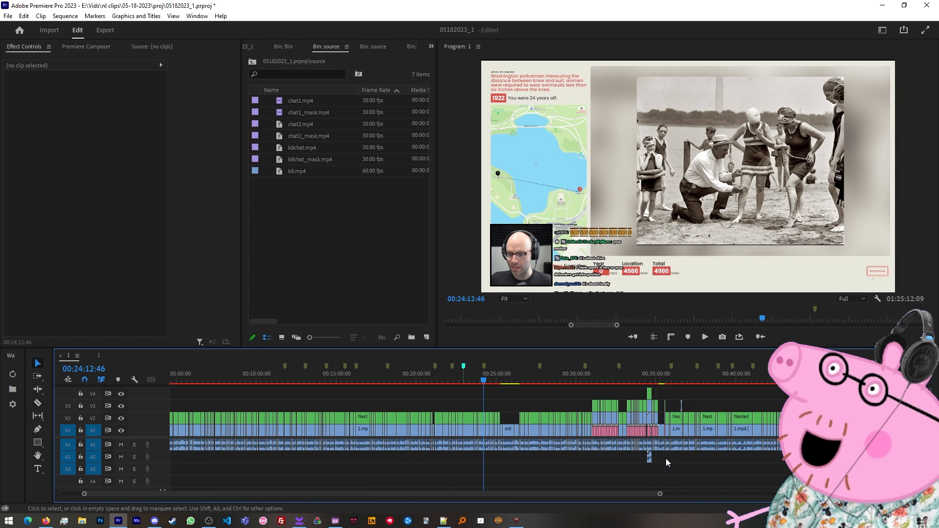
pyautogui.keyDown('alt'); pyautogui.scroll(4, 647, 452); pyautogui.keyUp('alt')
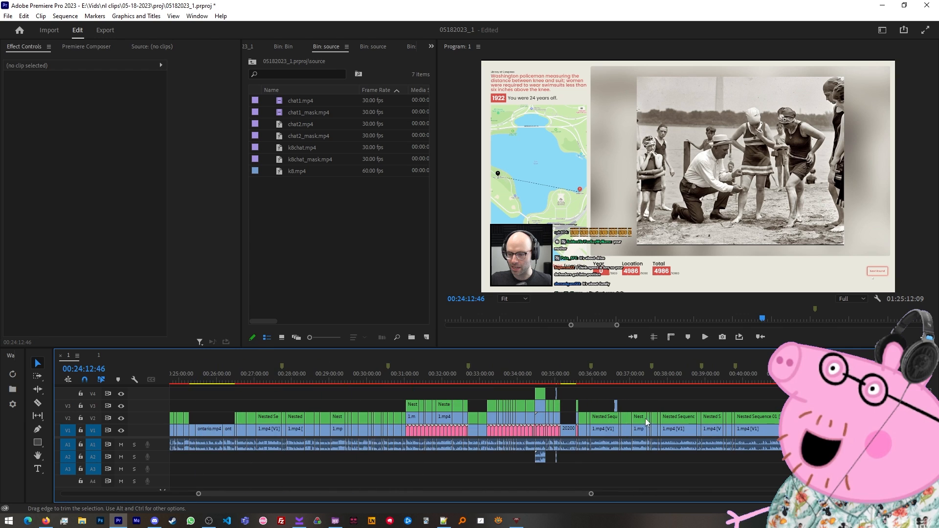
pyautogui.click(609, 373)
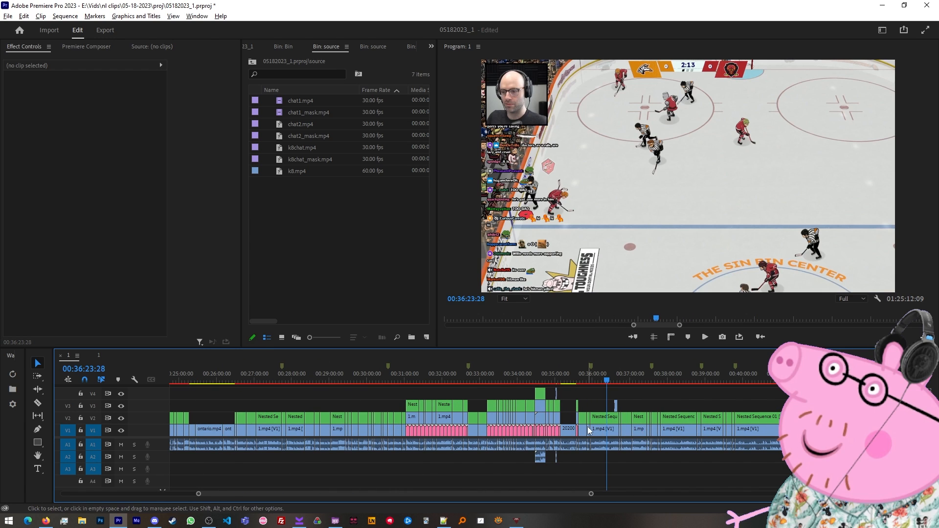
pyautogui.keyDown('alt'); pyautogui.scroll(-1, 674, 430); pyautogui.keyUp('alt')
pyautogui.keyDown('alt'); pyautogui.scroll(-5, 674, 430); pyautogui.keyUp('alt')
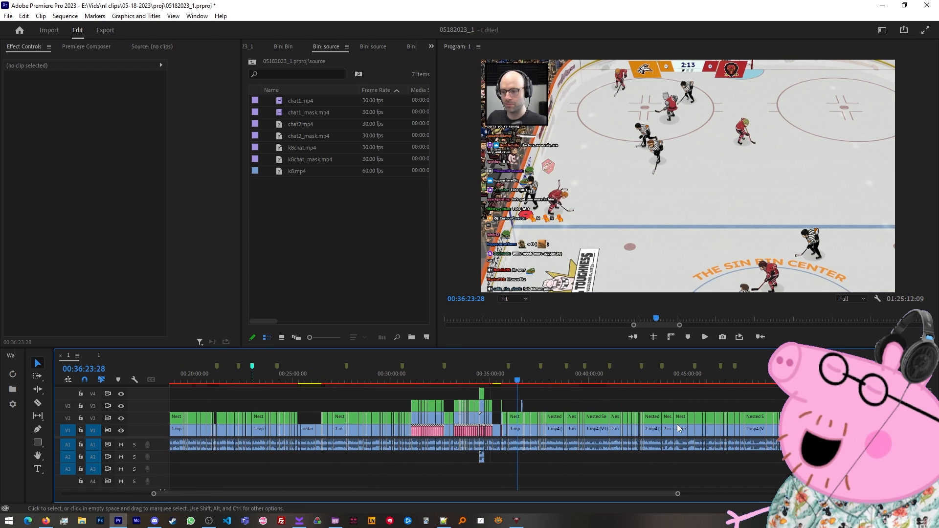
pyautogui.keyDown('alt'); pyautogui.scroll(-1, 665, 425); pyautogui.keyUp('alt')
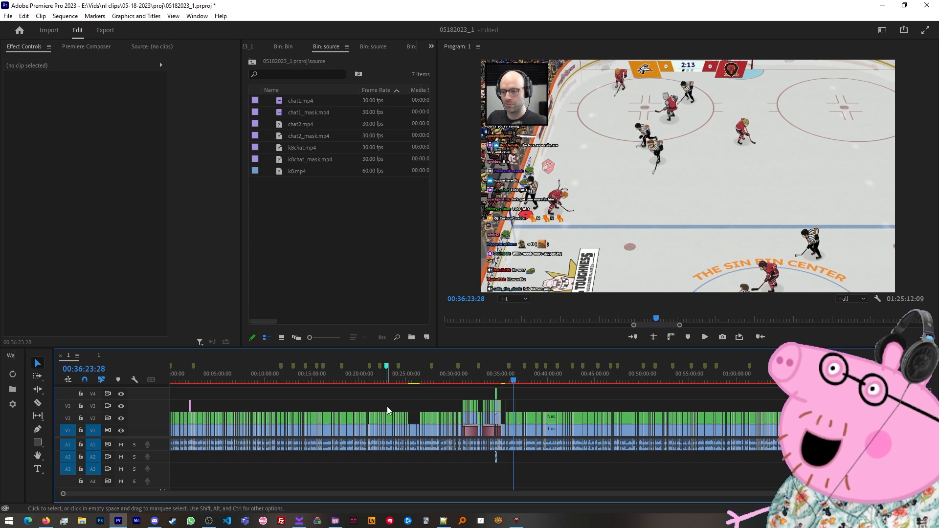
# Step: Place the playhead on the closing credits screen at 01:24:55:58 and examine the clips at the end of the sequence
pyautogui.press('-')
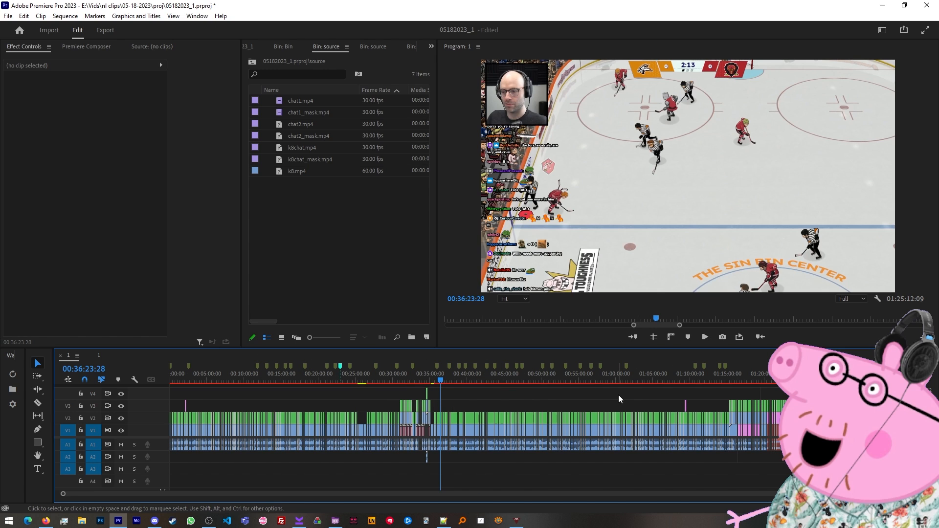
pyautogui.keyDown('alt'); pyautogui.scroll(4, 763, 384); pyautogui.keyUp('alt')
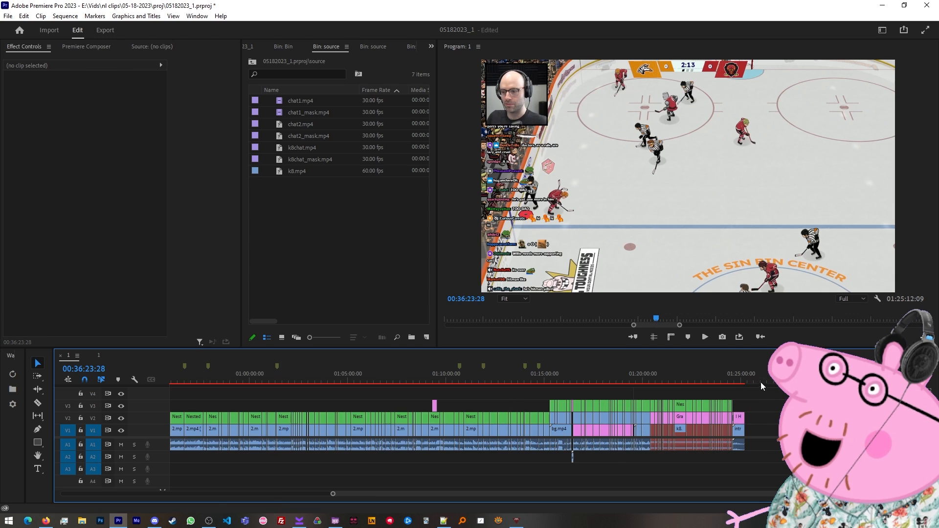
pyautogui.click(740, 372)
pyautogui.keyDown('alt'); pyautogui.scroll(4, 740, 372); pyautogui.keyUp('alt')
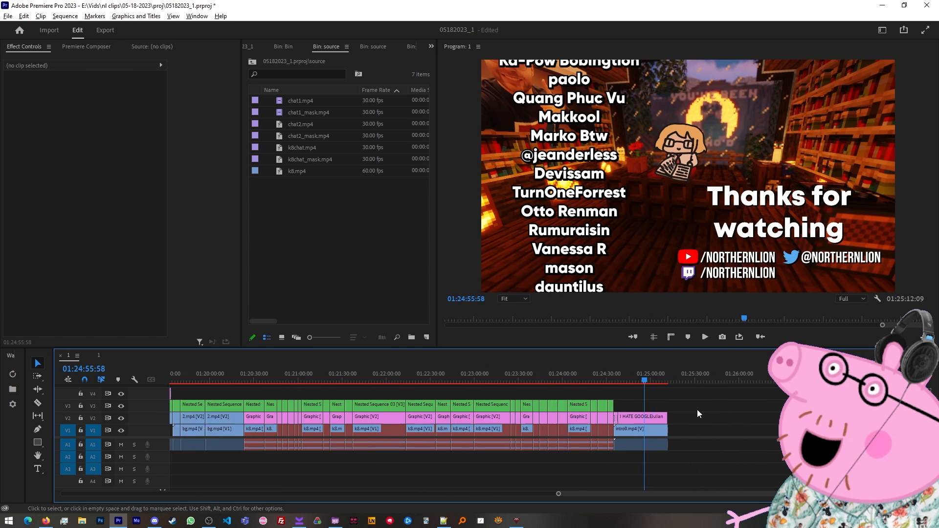
pyautogui.keyDown('alt'); pyautogui.scroll(2, 685, 416); pyautogui.keyUp('alt')
pyautogui.keyDown('alt'); pyautogui.scroll(2, 634, 403); pyautogui.keyUp('alt')
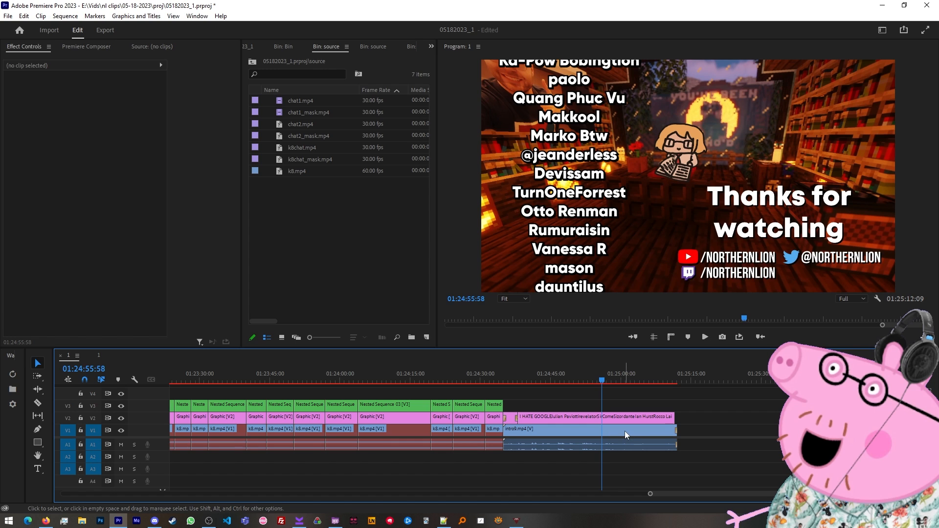
pyautogui.keyDown('alt'); pyautogui.scroll(-3, 624, 430); pyautogui.keyUp('alt')
pyautogui.keyDown('alt'); pyautogui.scroll(-3, 623, 432); pyautogui.keyUp('alt')
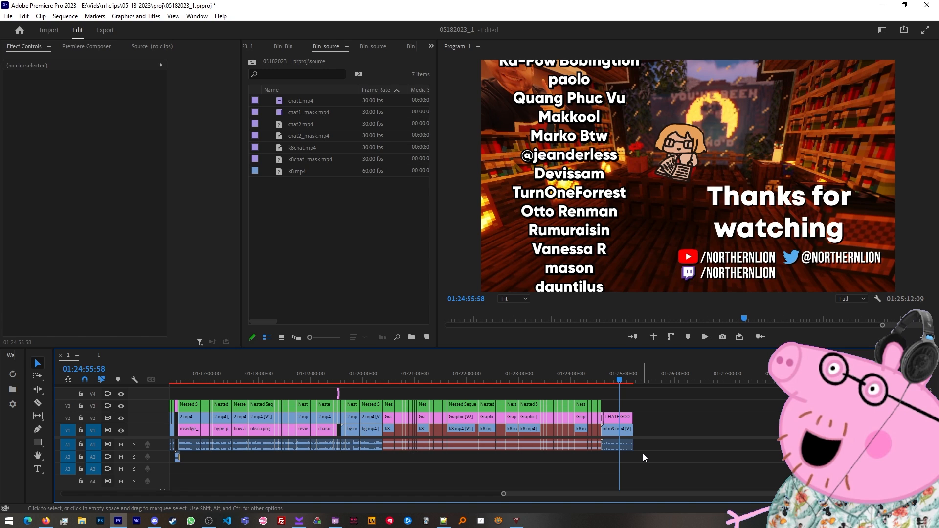
pyautogui.scroll(-4, 609, 441)
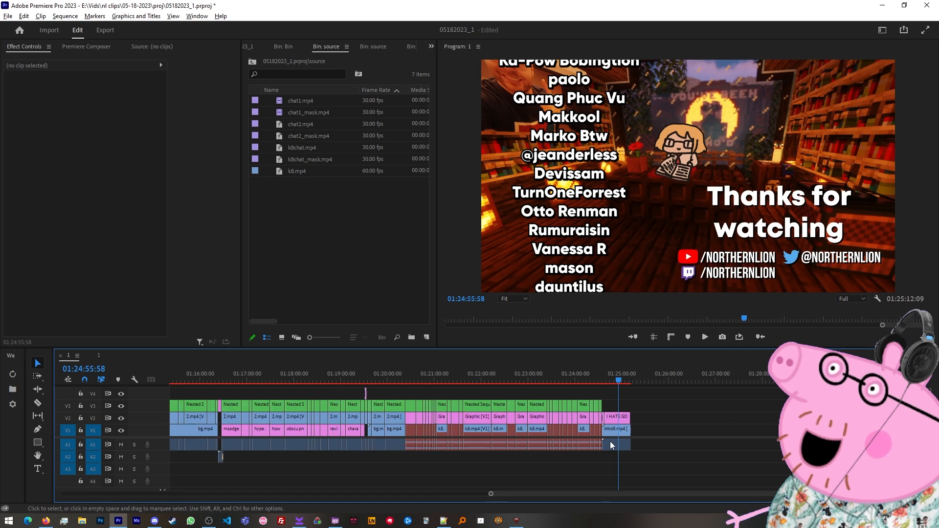
pyautogui.scroll(-1, 480, 427)
# Step: Place the playhead in the Super Auto Pets segment at 01:12:00:48 and select the nested chat clip there
pyautogui.click(538, 378)
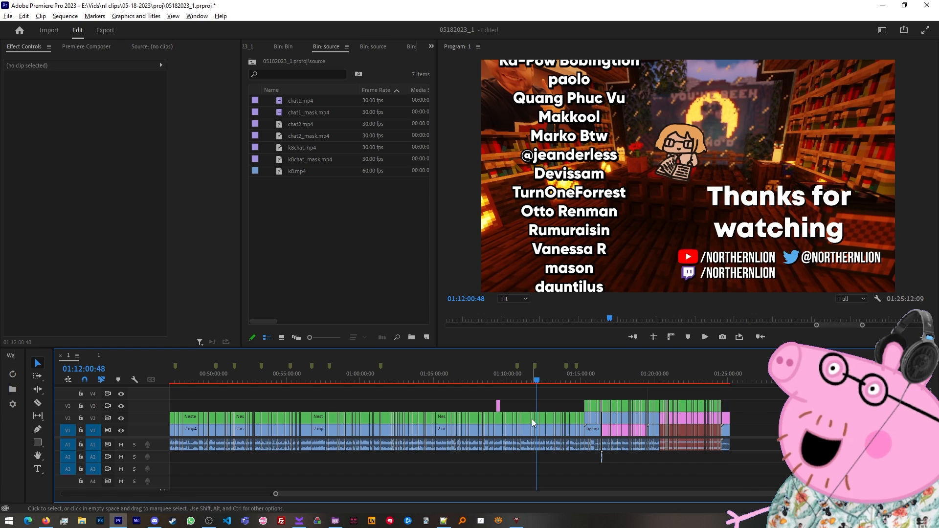
pyautogui.scroll(3, 532, 419)
pyautogui.scroll(2, 487, 398)
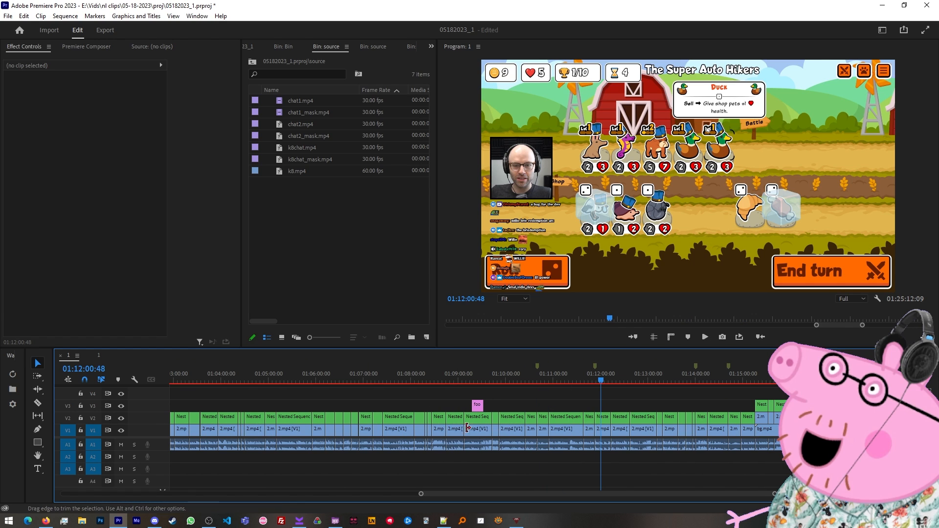
pyautogui.click(602, 419)
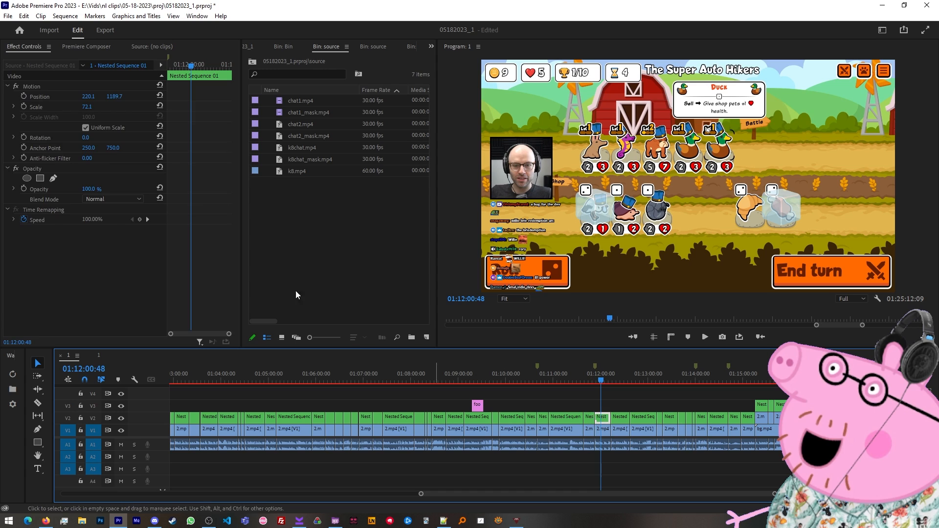
# Step: Review the list of installed extensions, including Excalibur Settings, Markerbox and Watchtower, without opening one
pyautogui.click(196, 16)
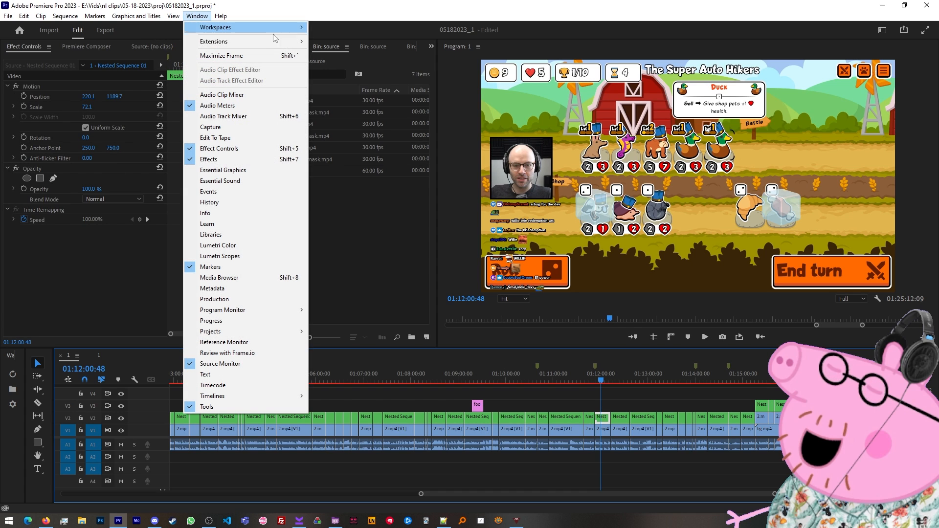
pyautogui.moveTo(259, 41)
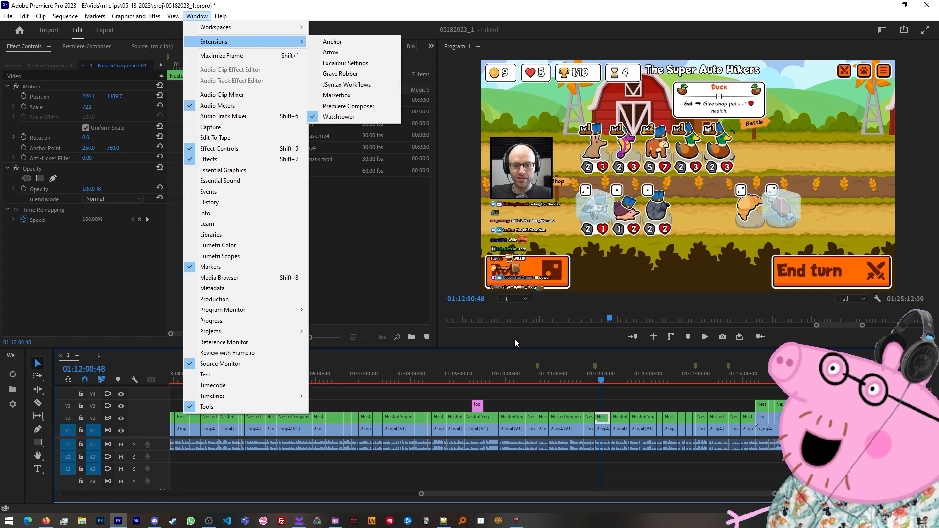
pyautogui.click(615, 394)
# Step: Reset the nested chat clip's position and scale to their defaults
pyautogui.click(603, 418)
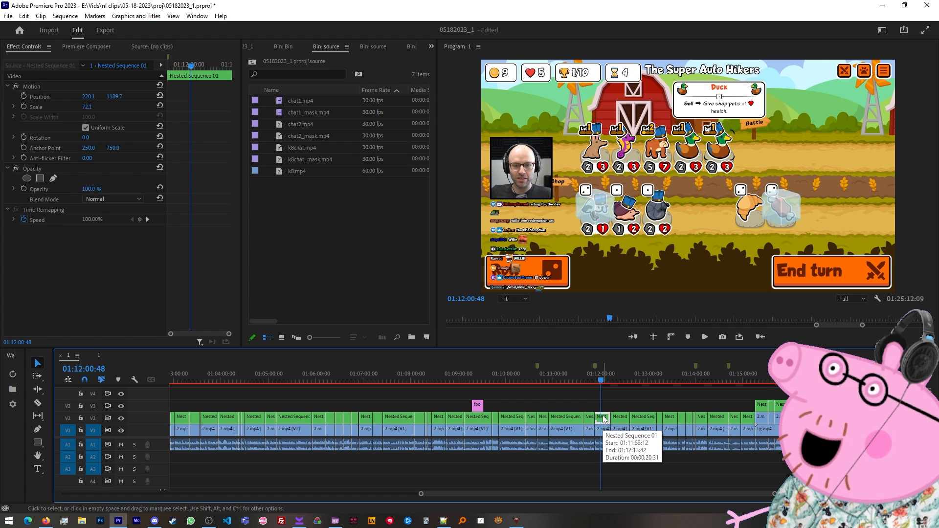
pyautogui.click(160, 96)
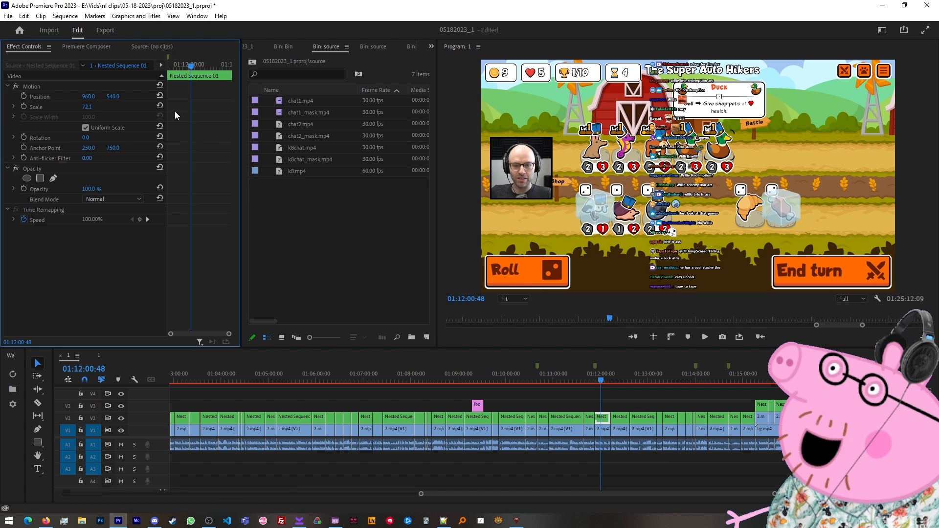
pyautogui.click(160, 107)
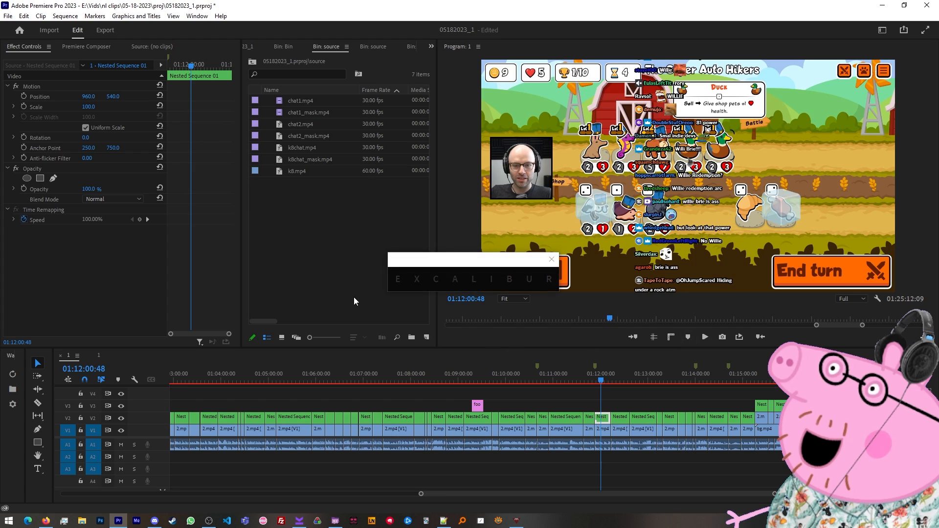
# Step: Apply the chat default video preset to the selected chat clip with Excalibur
pyautogui.write('expor')
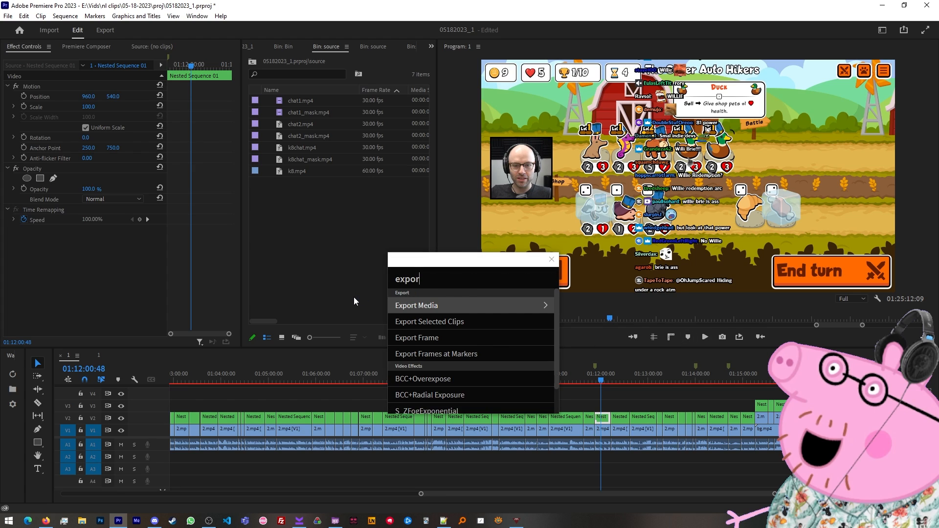
pyautogui.press('BackSpace')
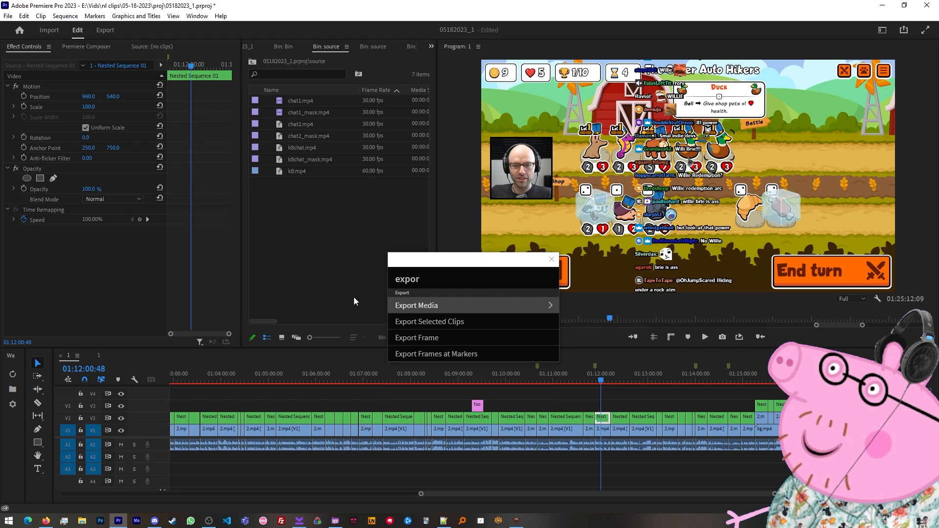
pyautogui.press('BackSpace')
pyautogui.press('BackSpace')
pyautogui.press('BackSpace')
pyautogui.press('BackSpace')
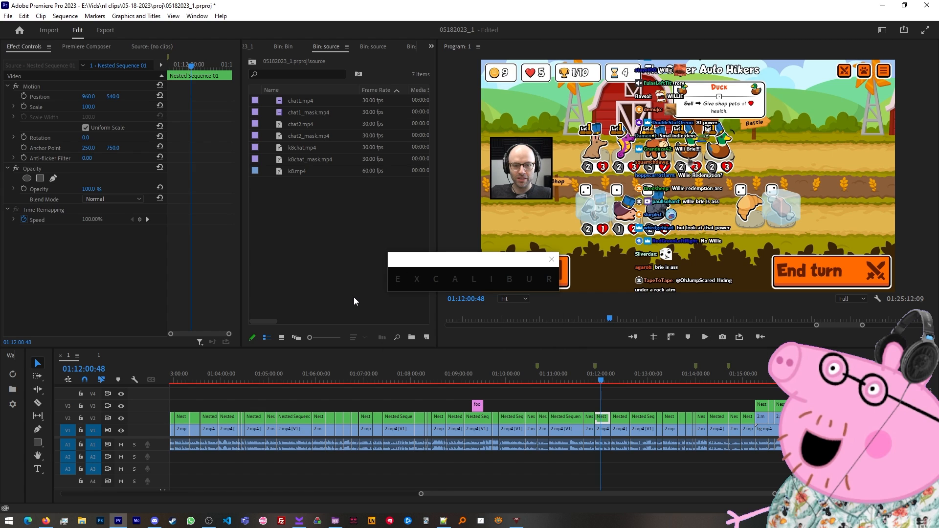
pyautogui.write('chat d')
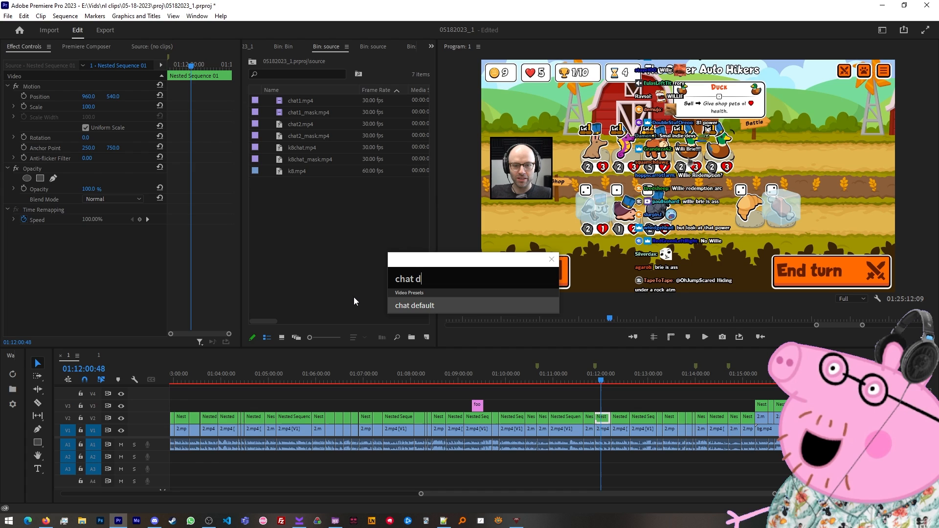
pyautogui.press('Return')
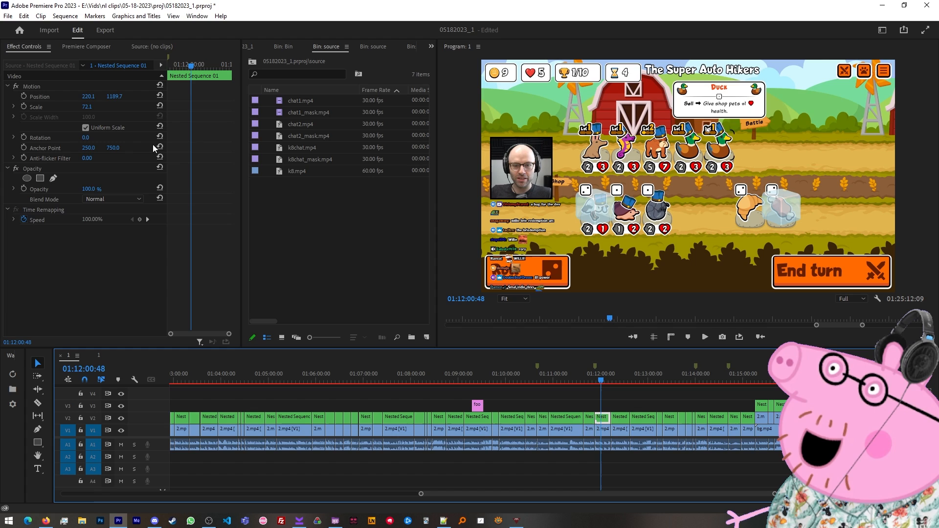
# Step: Apply the chat intro video preset to the selected chat clip with Excalibur
pyautogui.click(88, 86)
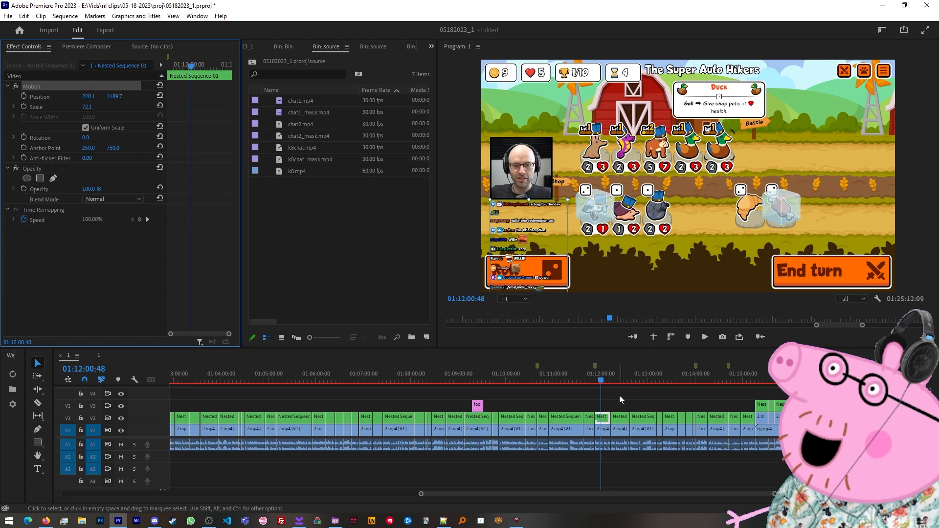
pyautogui.hotkey('ctrl', 'space')
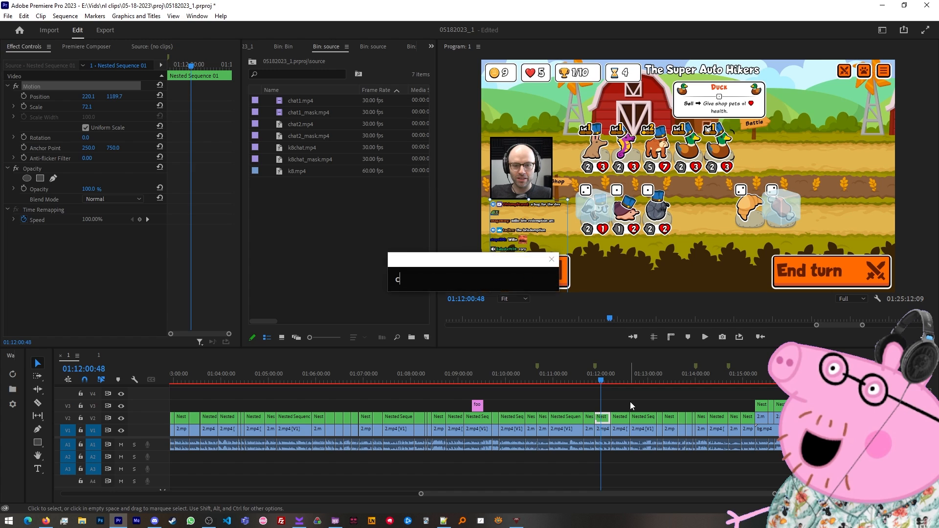
pyautogui.write('chat')
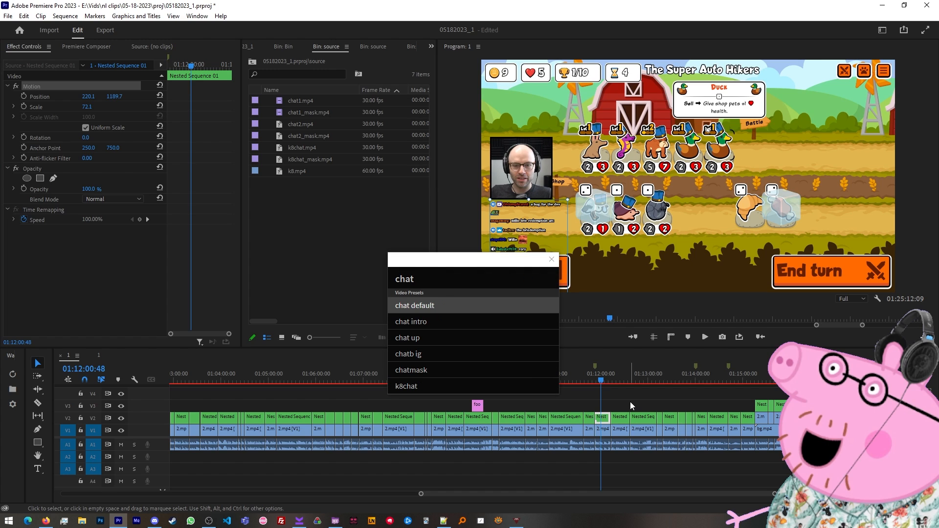
pyautogui.press('Down')
pyautogui.press('Return')
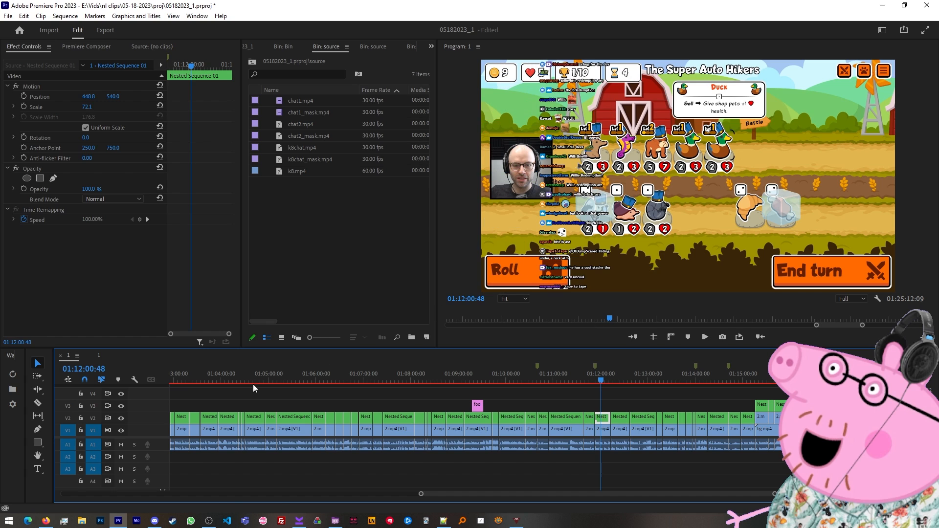
# Step: Place the playhead at 01:09:25:09, select the foodpoison.png overlay, and examine its Transform (fly inn), Drop Shadow and S_Shake effects
pyautogui.scroll(-3, 696, 451)
pyautogui.scroll(-3, 666, 434)
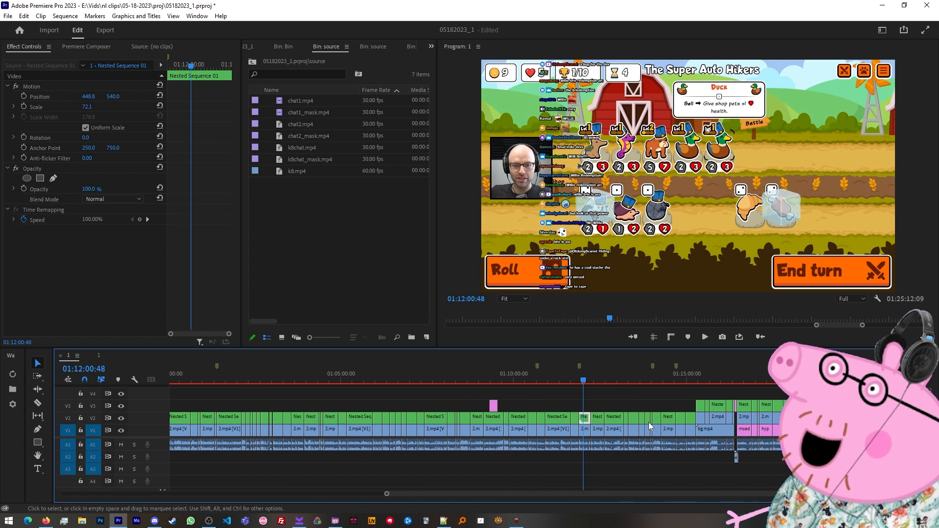
pyautogui.scroll(4, 660, 416)
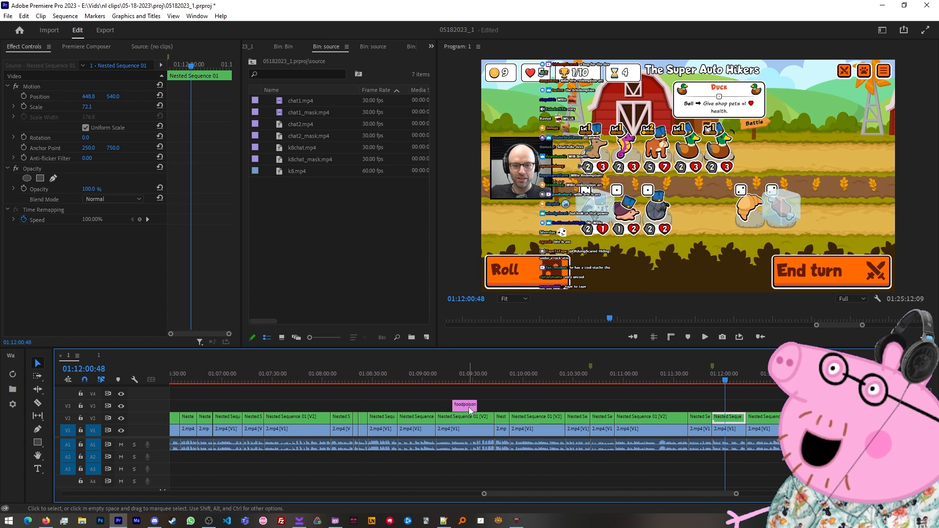
pyautogui.click(463, 382)
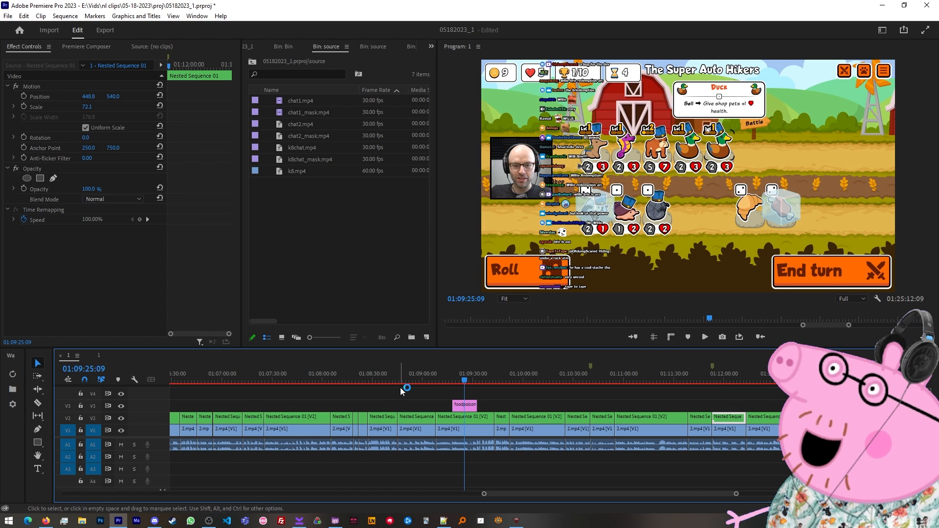
pyautogui.click(467, 407)
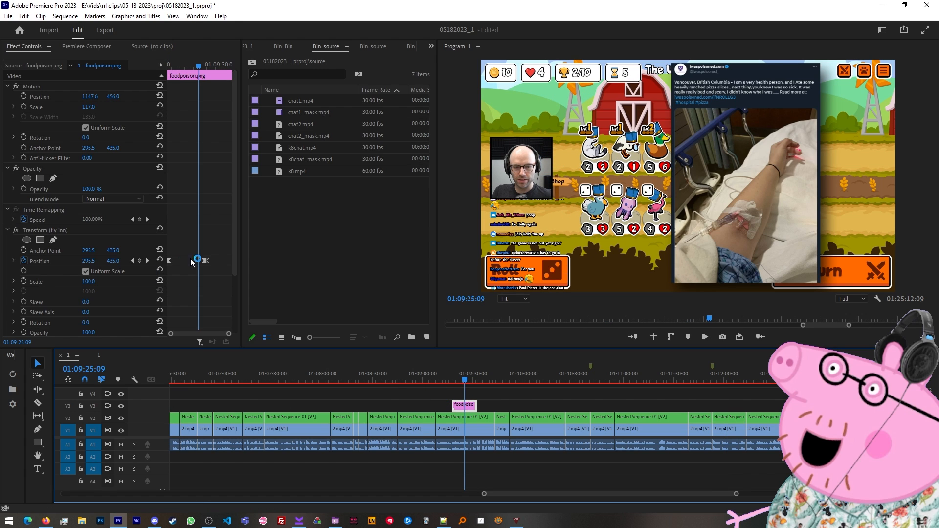
pyautogui.click(8, 230)
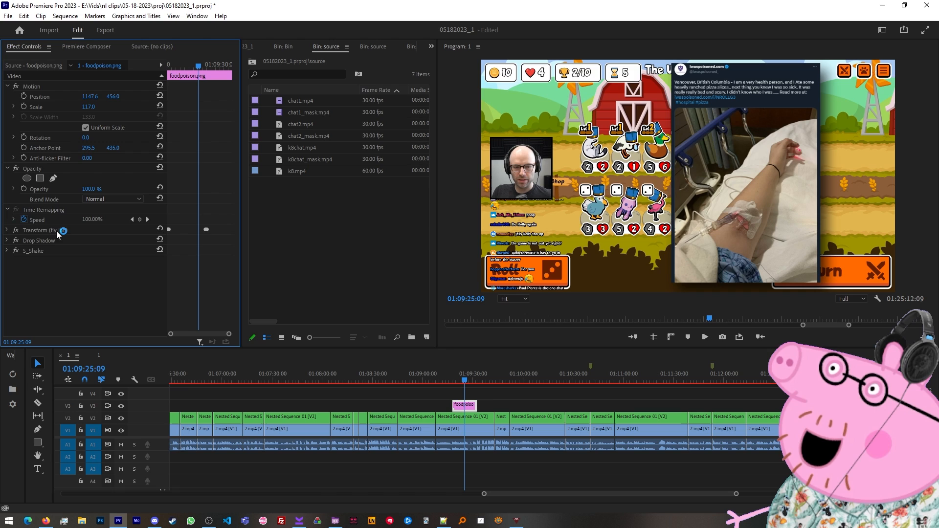
pyautogui.click(76, 240)
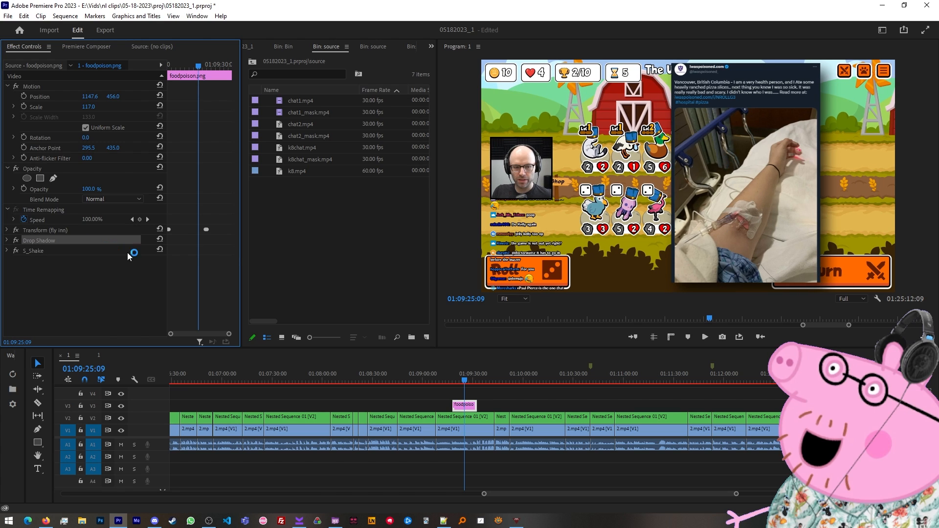
pyautogui.click(67, 260)
pyautogui.click(81, 252)
pyautogui.click(120, 299)
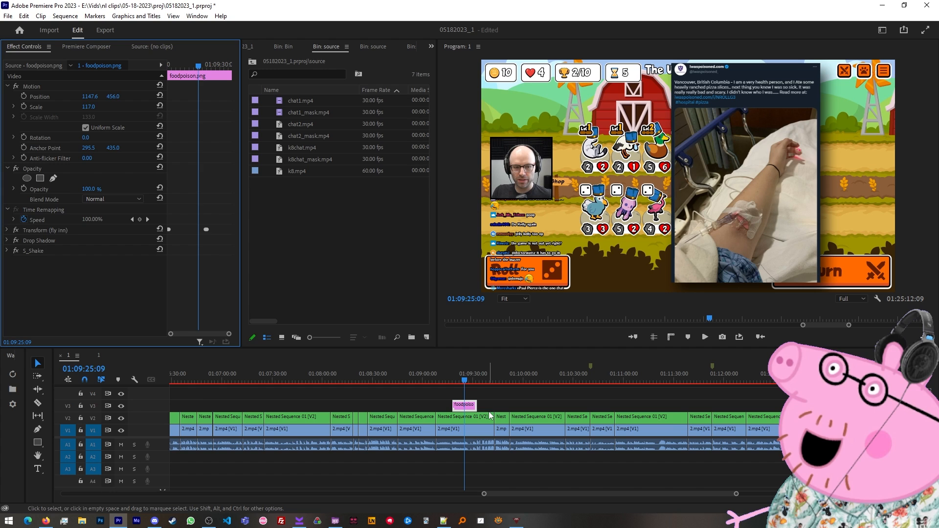
# Step: Deselect the overlay, place the playhead at 01:09:51:45, and survey the clips and markers along the sequence back to the hockey segment
pyautogui.click(503, 407)
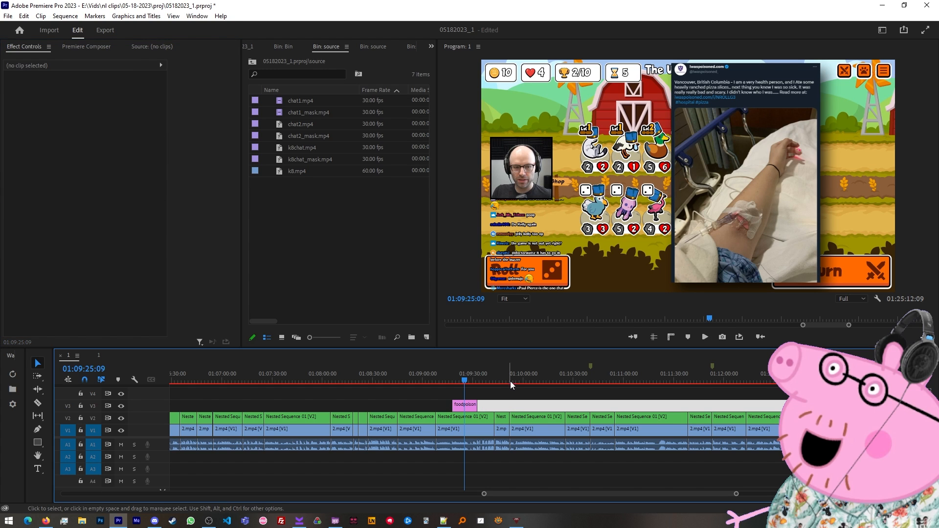
pyautogui.click(510, 380)
pyautogui.scroll(-6, 547, 472)
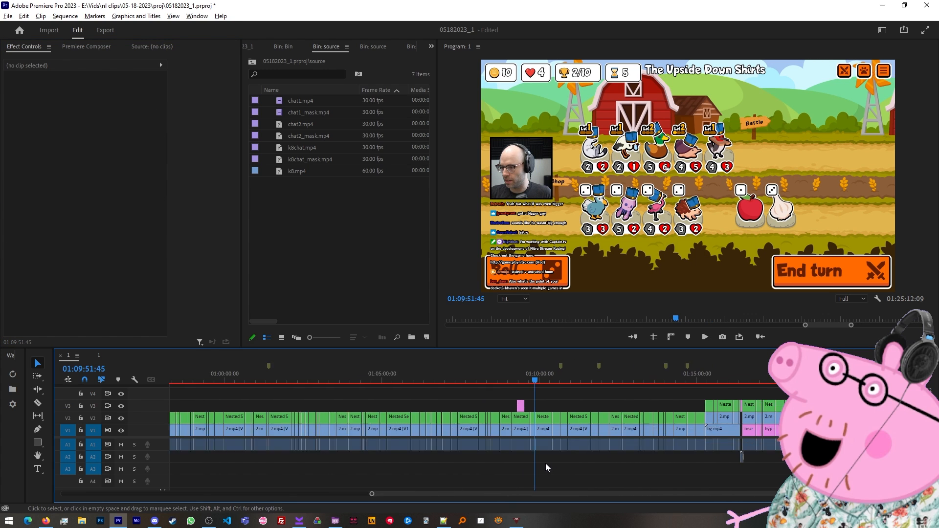
pyautogui.scroll(-2, 673, 437)
pyautogui.scroll(3, 672, 437)
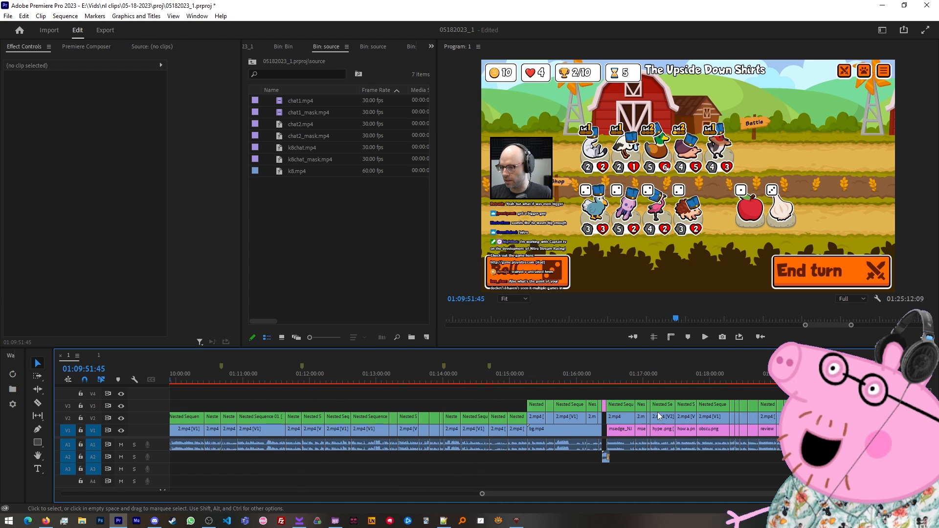
pyautogui.scroll(-2, 458, 439)
pyautogui.scroll(-5, 397, 447)
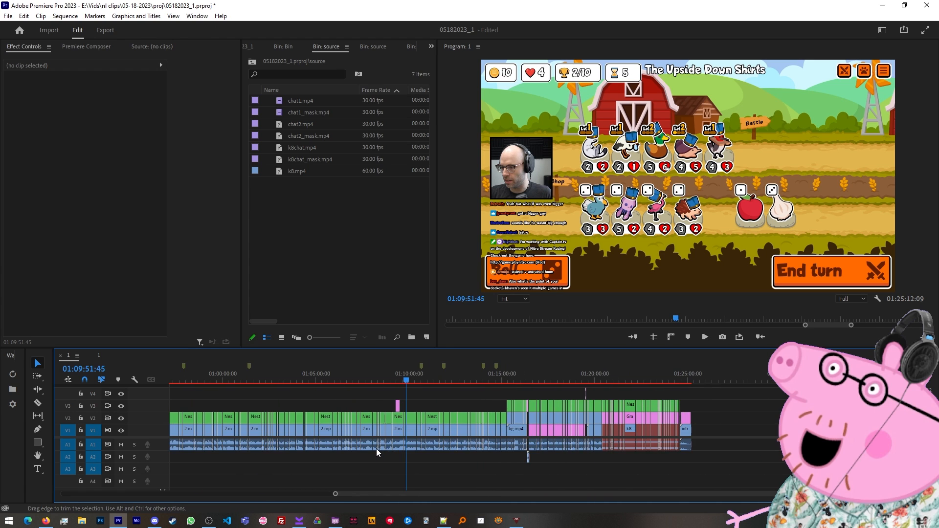
pyautogui.scroll(4, 257, 434)
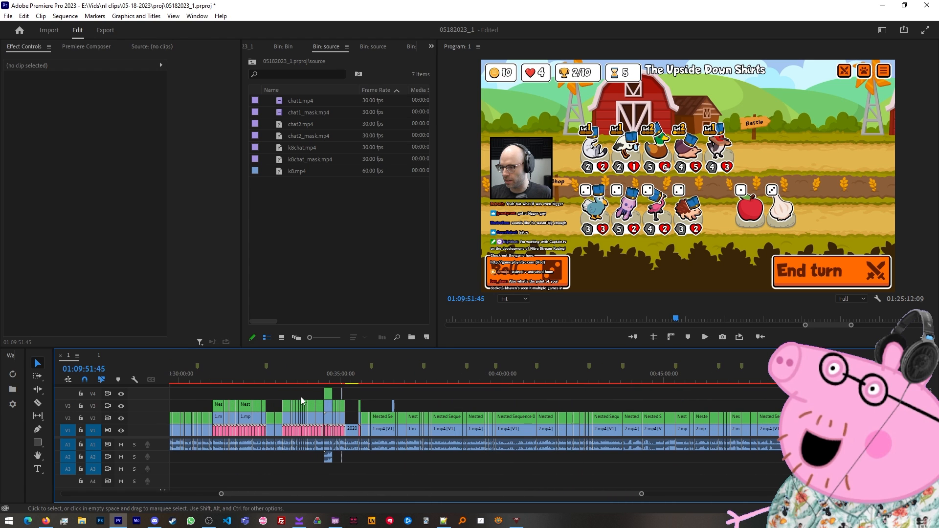
# Step: Place the playhead at 00:33:46:26 in the closeup segment, check the Premiere Composer extension, and return to the effect settings
pyautogui.click(300, 380)
pyautogui.scroll(2, 279, 424)
pyautogui.scroll(2, 286, 424)
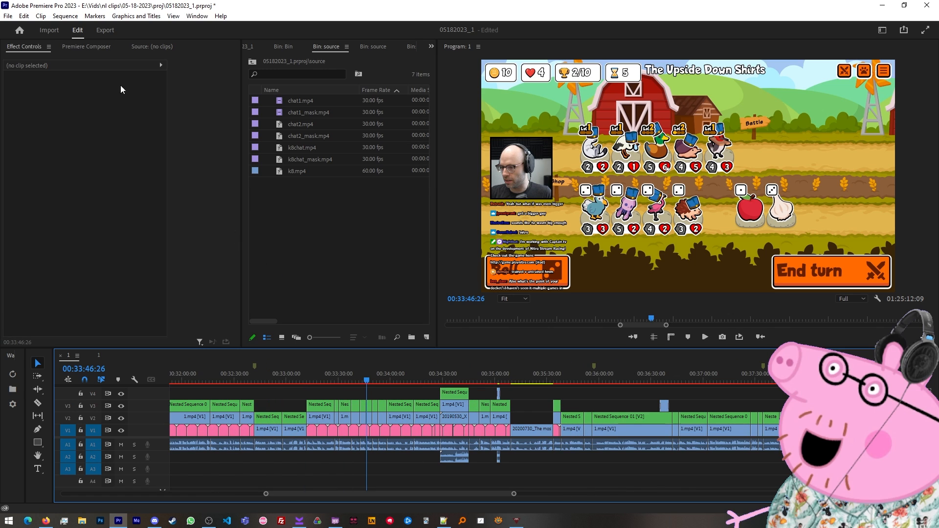
pyautogui.click(86, 47)
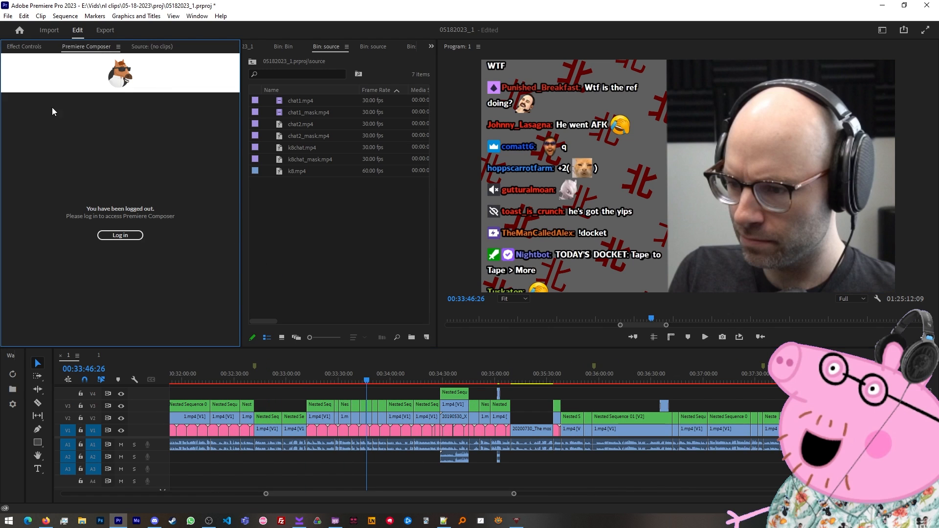
pyautogui.click(22, 47)
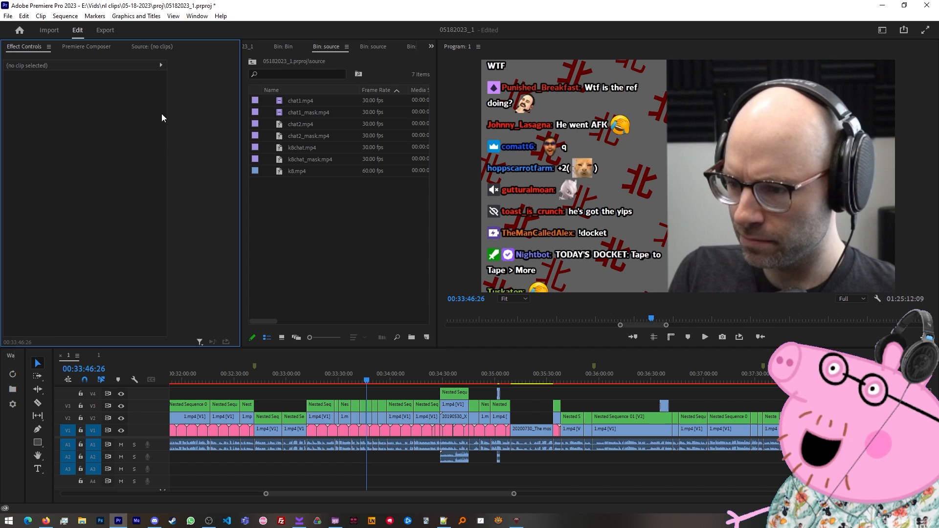
# Step: Place the playhead at 00:34:04:53, select the 1.mp4 facecam clip there, and examine its Motion and Opacity (facecam mask) settings
pyautogui.scroll(4, 394, 403)
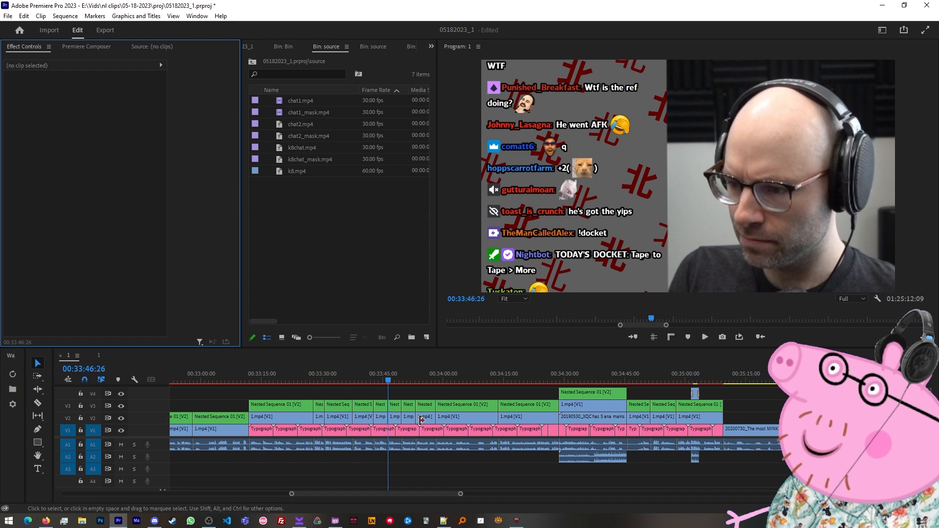
pyautogui.moveTo(386, 380); pyautogui.dragTo(421, 393)
pyautogui.click(472, 417)
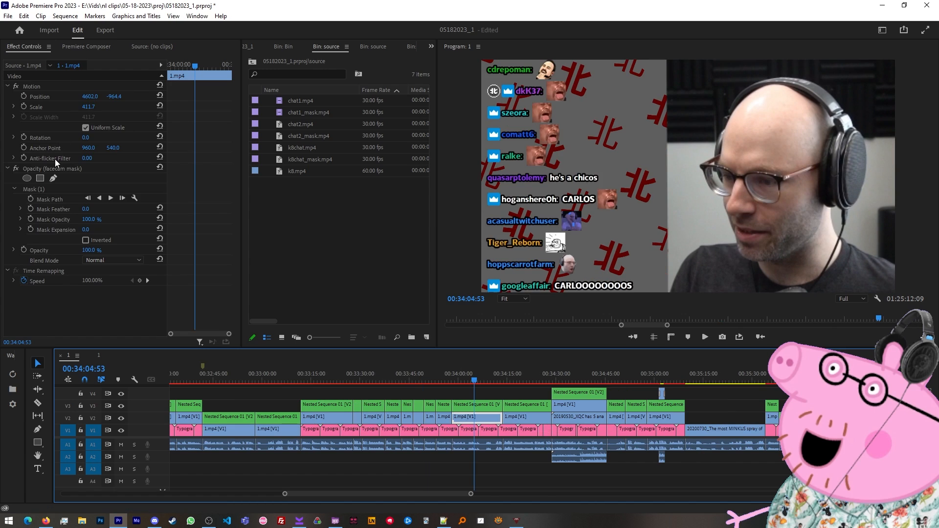
pyautogui.click(72, 169)
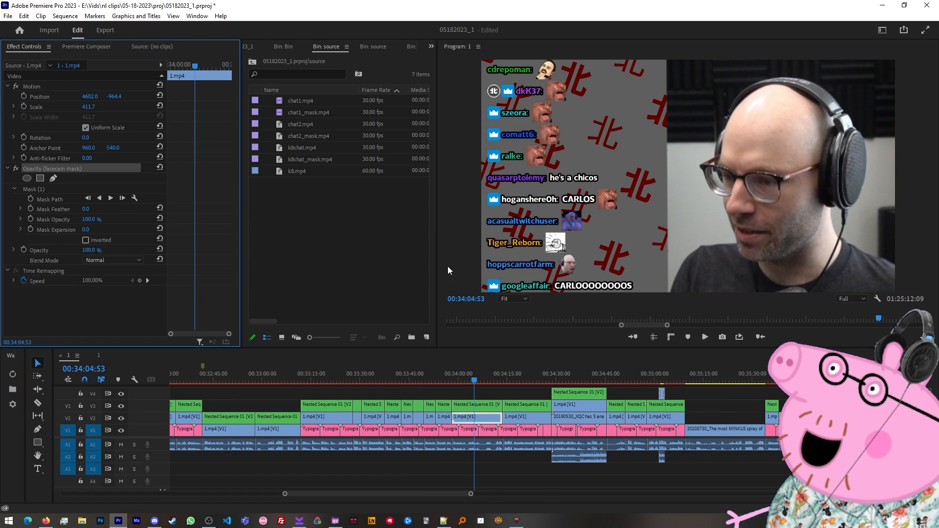
# Step: Deselect the facecam clip, survey the layered clips around it, and place the playhead at 00:33:00:39
pyautogui.click(459, 392)
pyautogui.scroll(-4, 462, 394)
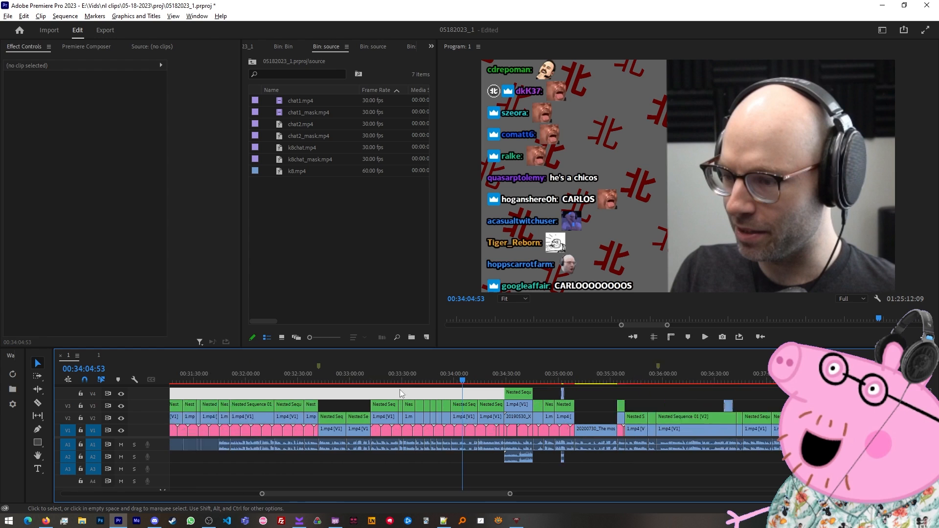
pyautogui.click(395, 469)
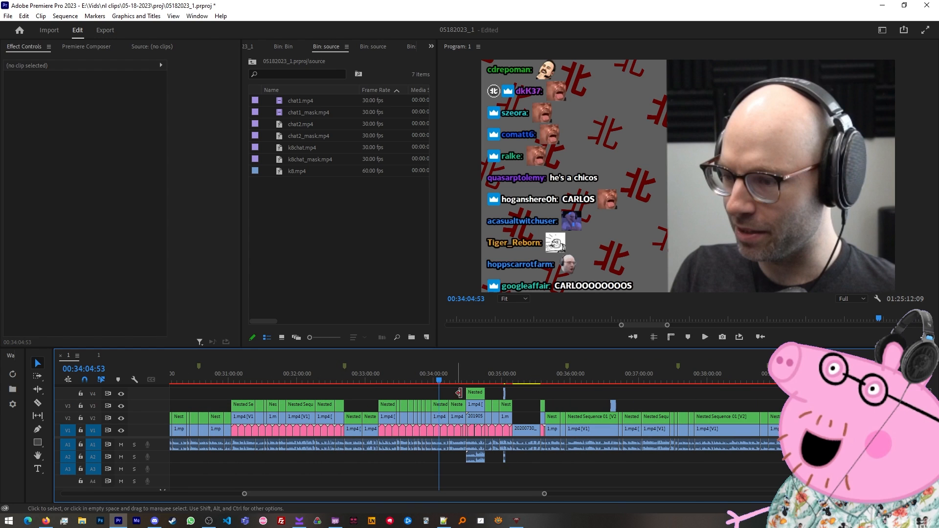
pyautogui.scroll(-4, 459, 393)
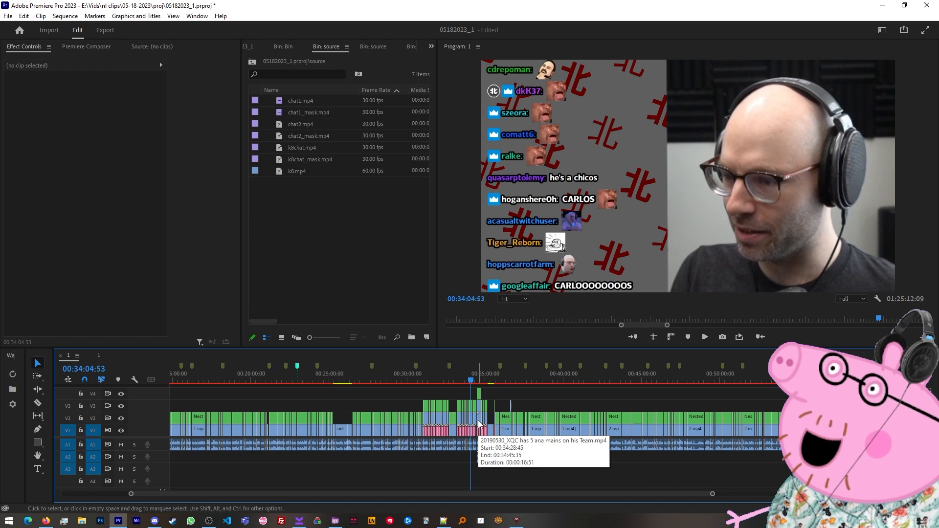
pyautogui.scroll(3, 460, 405)
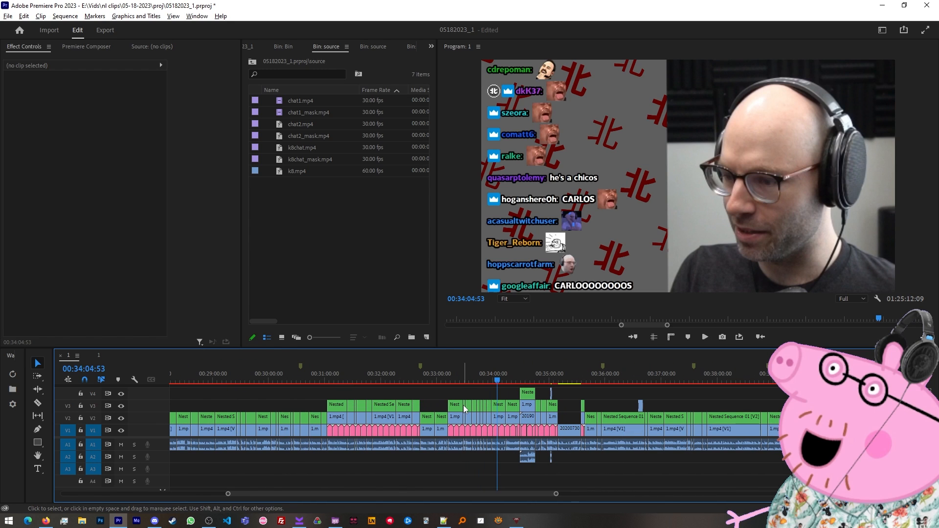
pyautogui.click(439, 378)
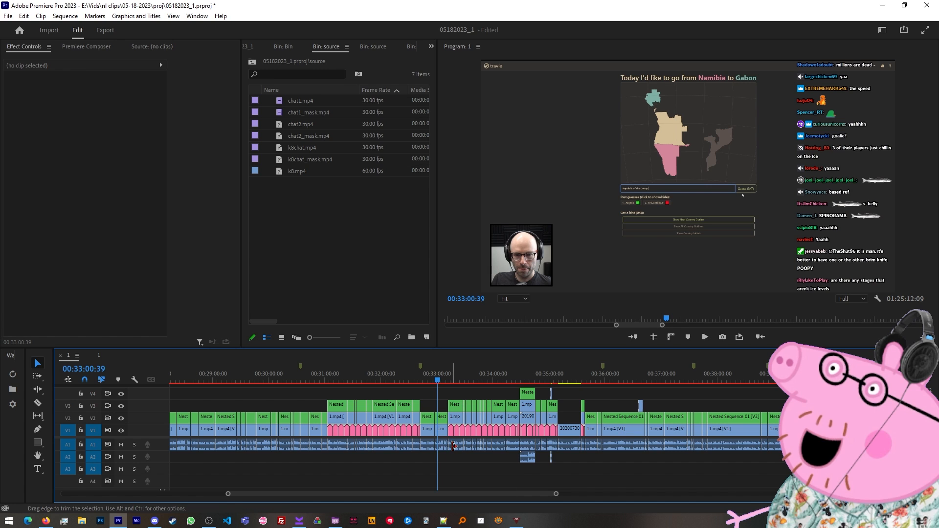
# Step: View the uncut 1.mp4 source sequence with its named markers, and return to the edited sequence
pyautogui.scroll(4, 431, 420)
pyautogui.scroll(3, 428, 417)
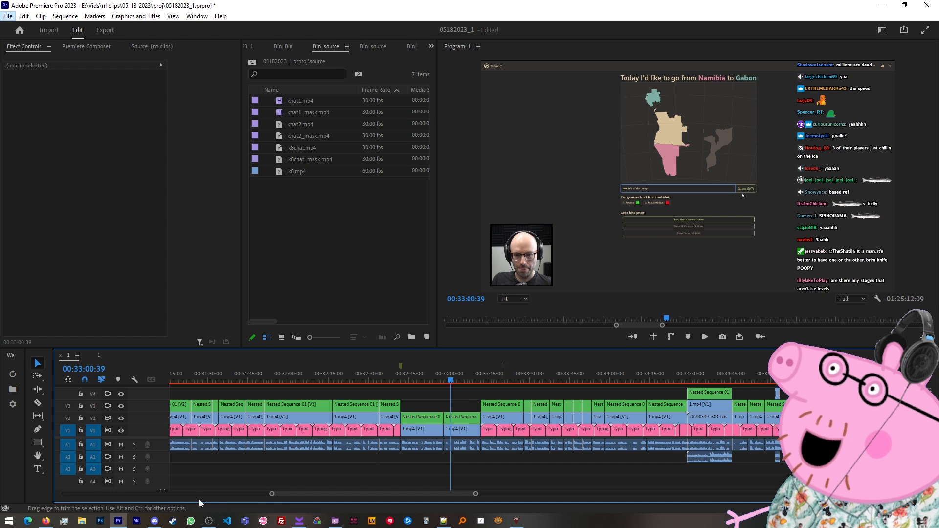
pyautogui.keyDown('alt'); pyautogui.scroll(-4, 369, 474); pyautogui.keyUp('alt')
pyautogui.keyDown('alt'); pyautogui.scroll(-2, 369, 477); pyautogui.keyUp('alt')
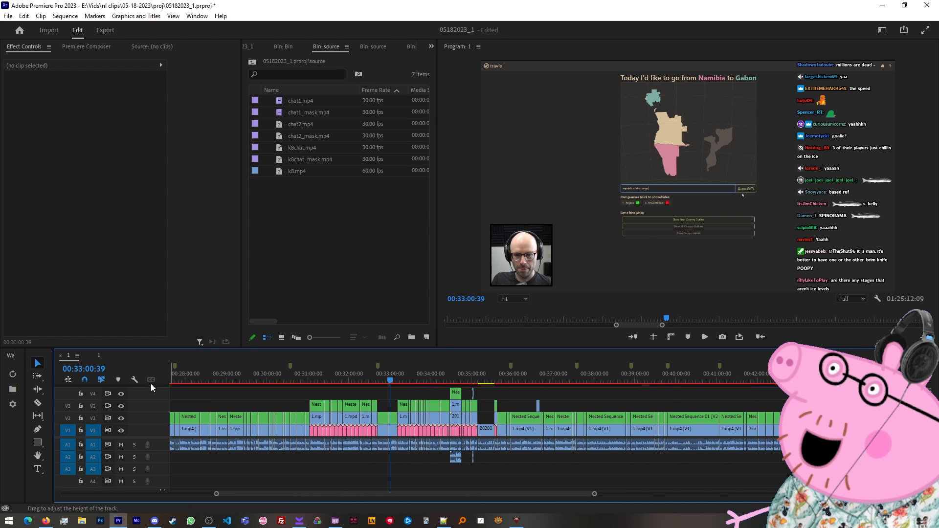
pyautogui.click(99, 357)
pyautogui.keyDown('alt'); pyautogui.scroll(-1, 302, 436); pyautogui.keyUp('alt')
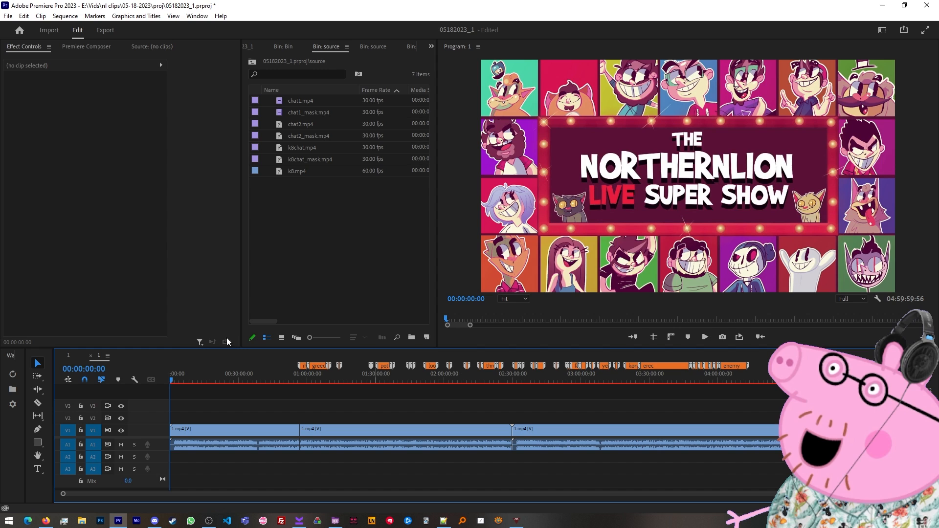
pyautogui.click(77, 360)
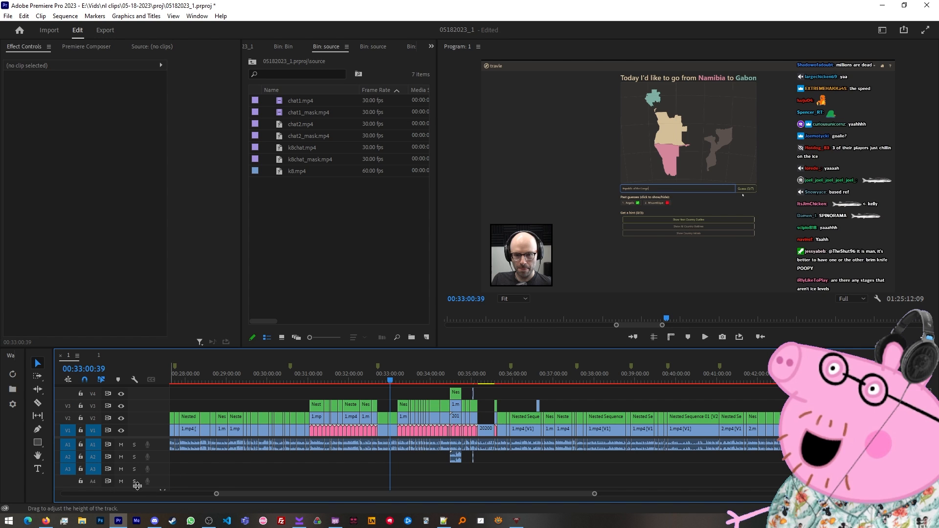
# Step: Switch to Firefox and browse the thumbnails of recent uploads on Northernlion's YouTube videos page
pyautogui.click(47, 520)
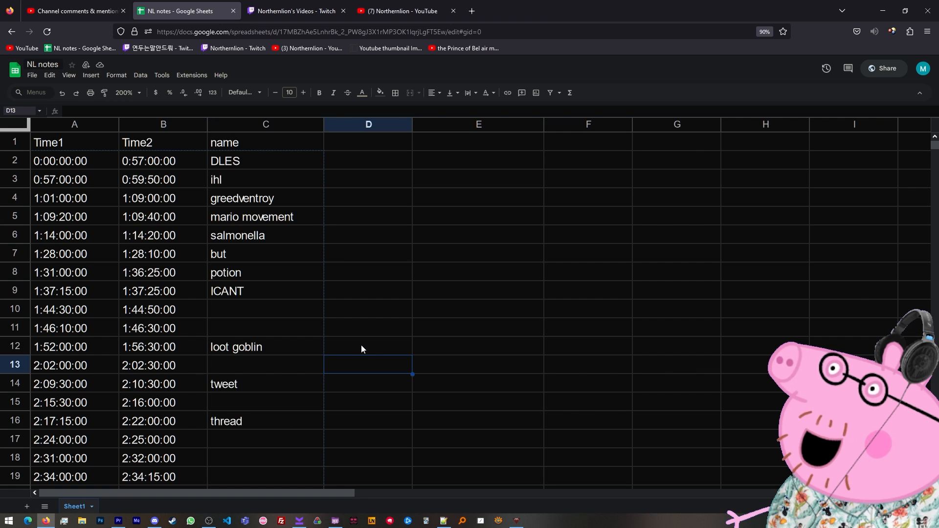
pyautogui.click(403, 11)
pyautogui.scroll(-4, 663, 308)
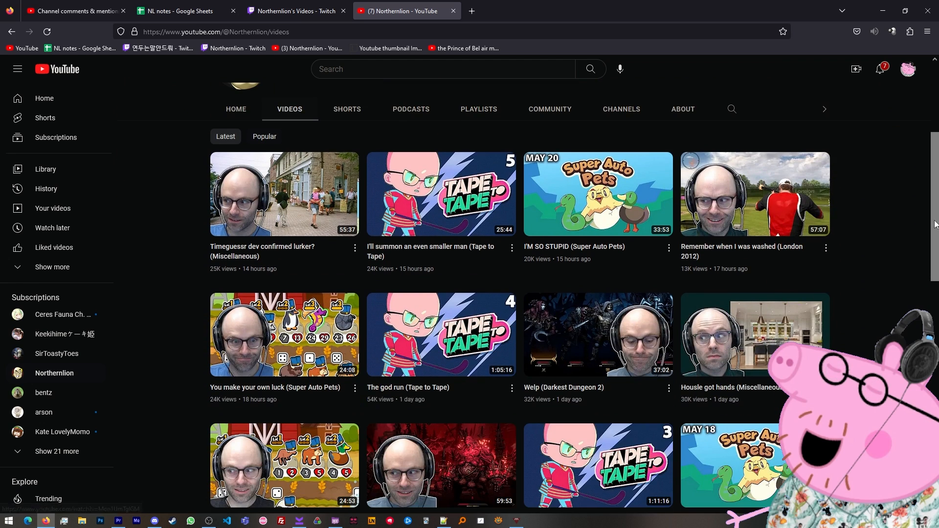
pyautogui.scroll(-10, 933, 206)
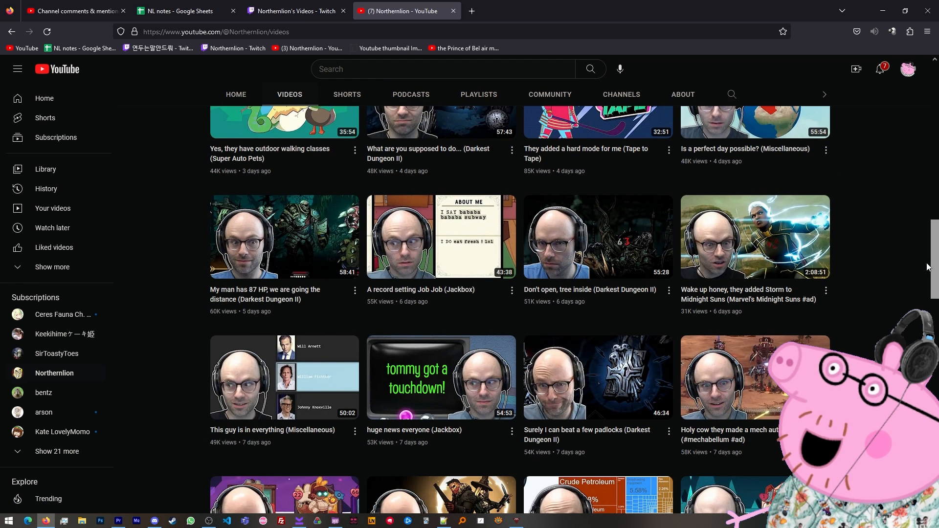
pyautogui.scroll(-3, 897, 245)
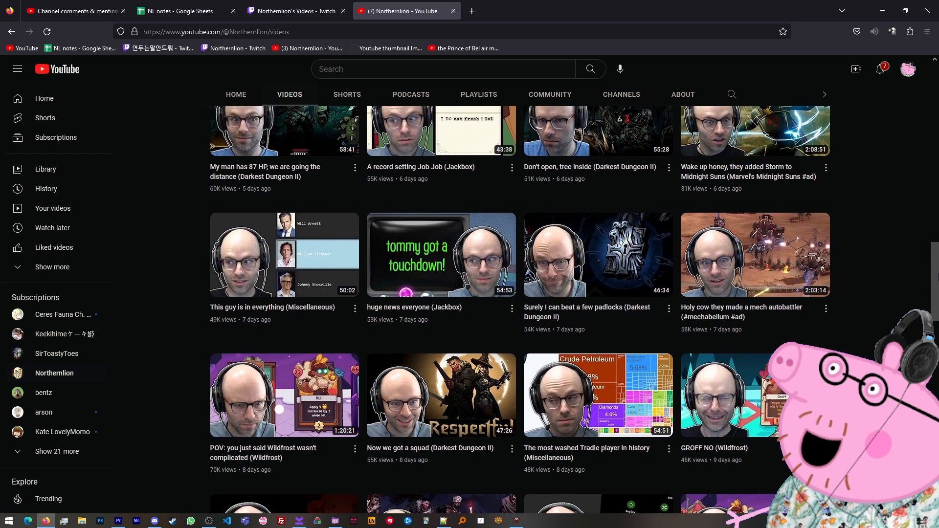
pyautogui.scroll(-6, 609, 216)
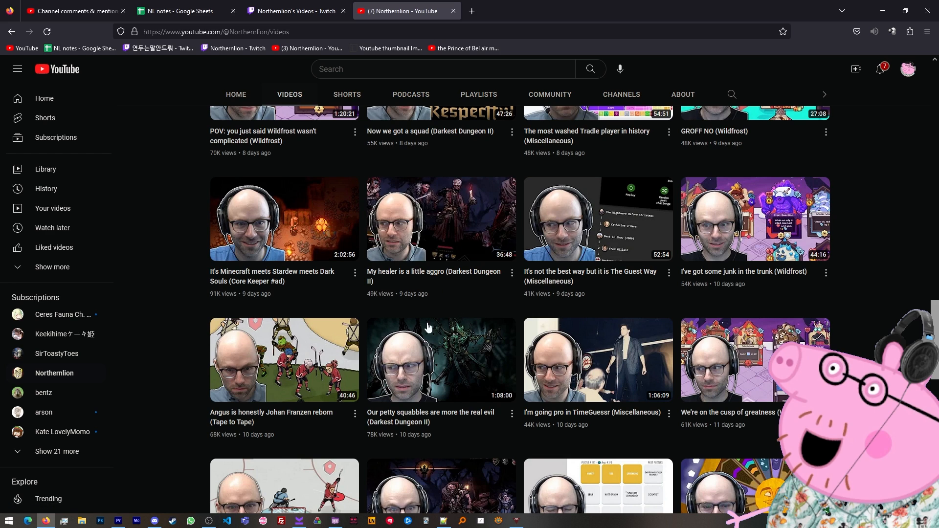
# Step: Switch to File Explorer and preview maxresdefault (2).jpg in the 05-17-2023 thumbs col folder
pyautogui.click(82, 521)
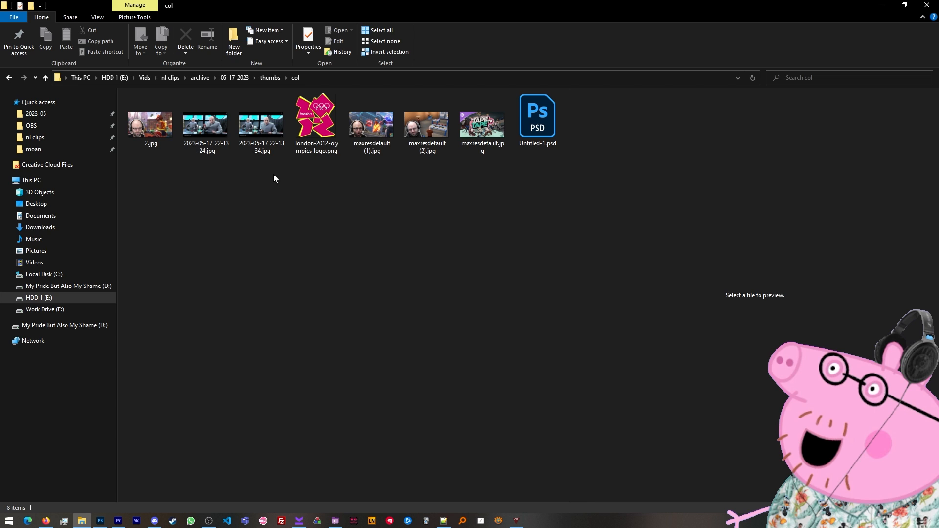
pyautogui.click(415, 147)
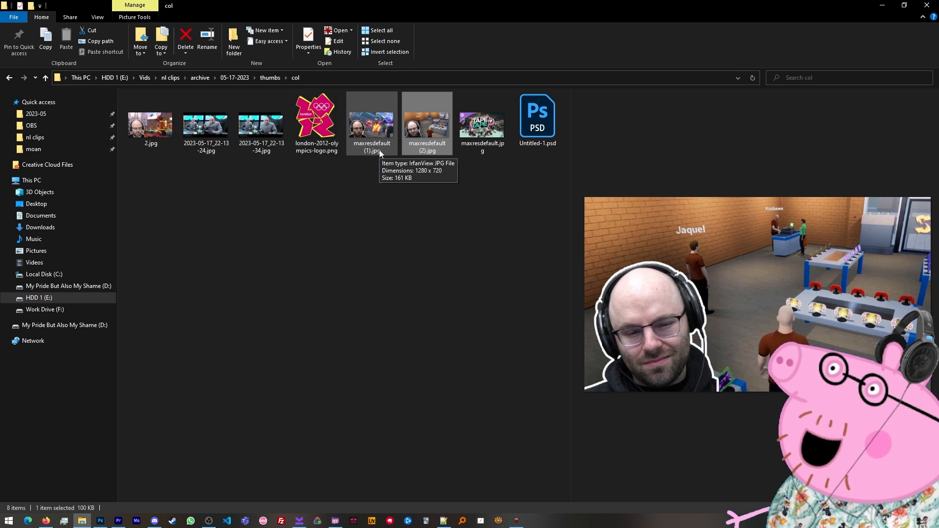
# Step: Switch to Photoshop, inspect the 05/17/2023 thumbnail composite, and select the layer mask of the lower Black & White adjustment layer
pyautogui.hotkey('alt', 'Tab')
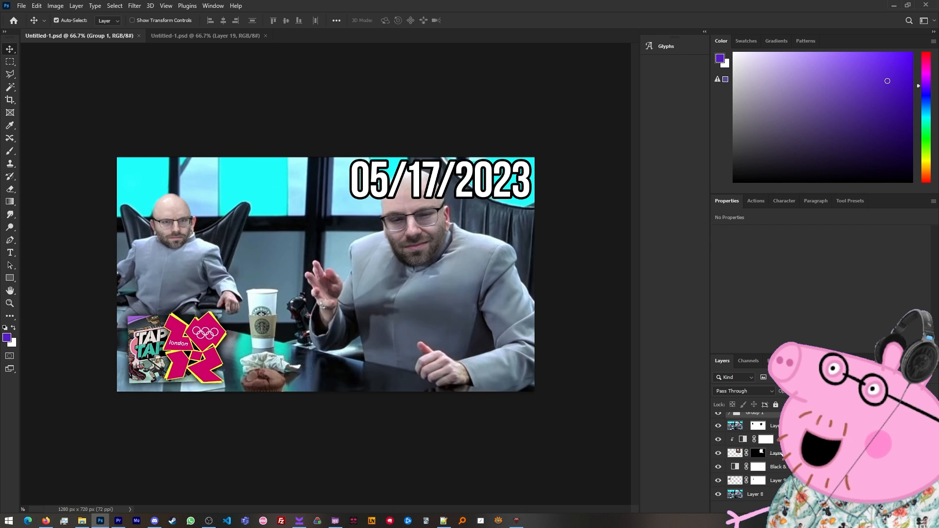
pyautogui.scroll(4, 246, 335)
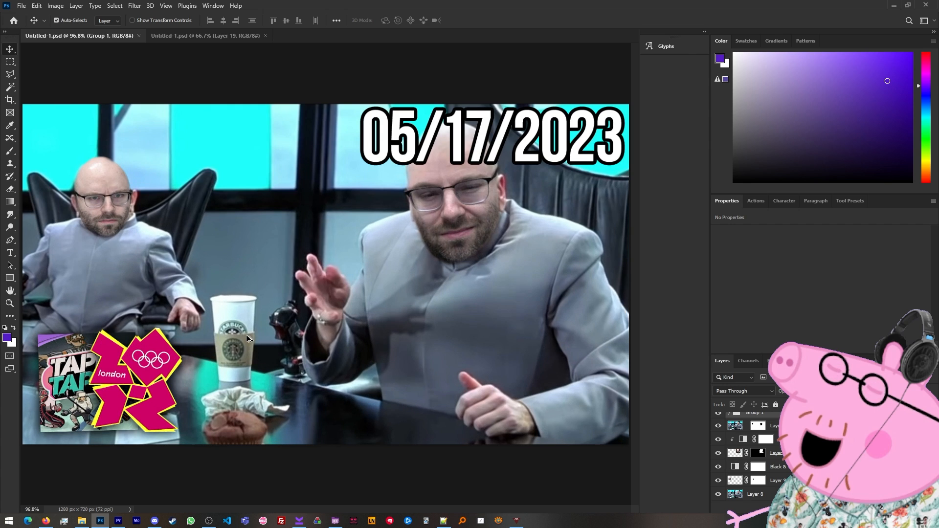
pyautogui.scroll(-1, 356, 315)
pyautogui.scroll(1, 219, 336)
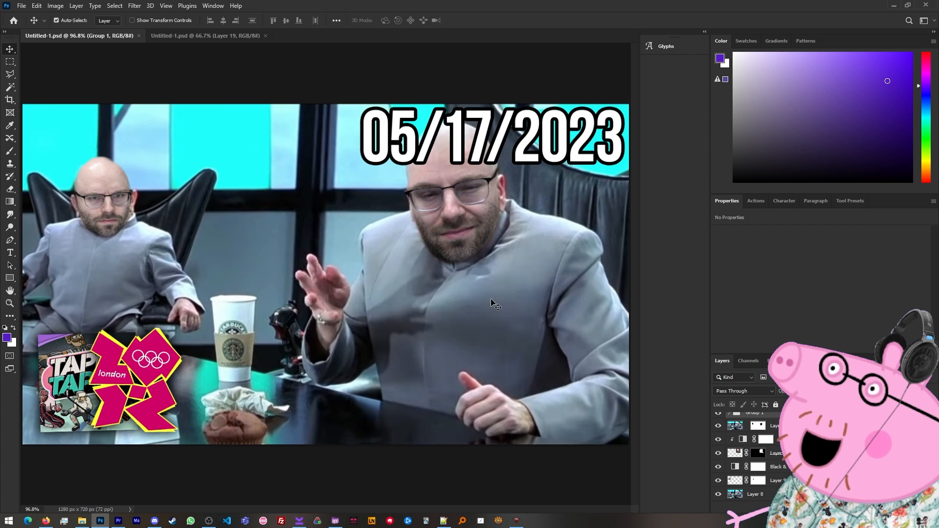
pyautogui.scroll(-1, 332, 268)
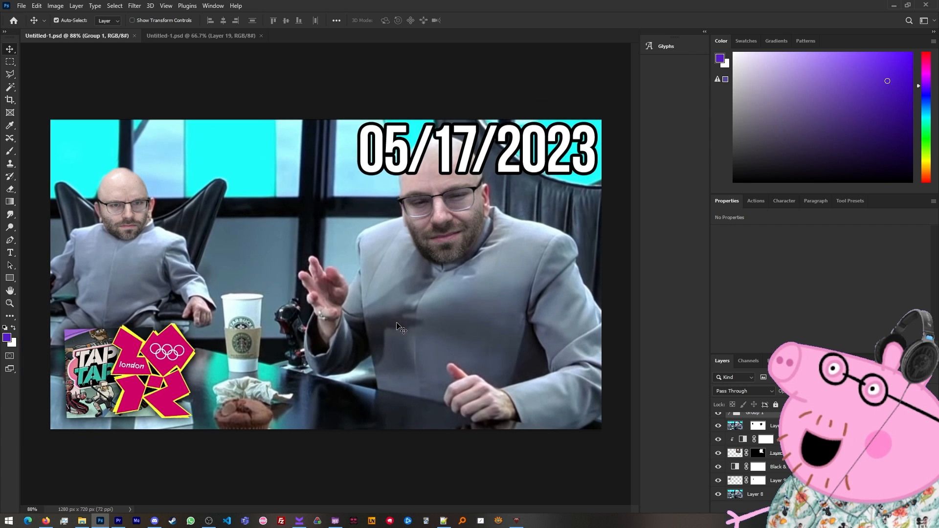
pyautogui.scroll(1, 776, 442)
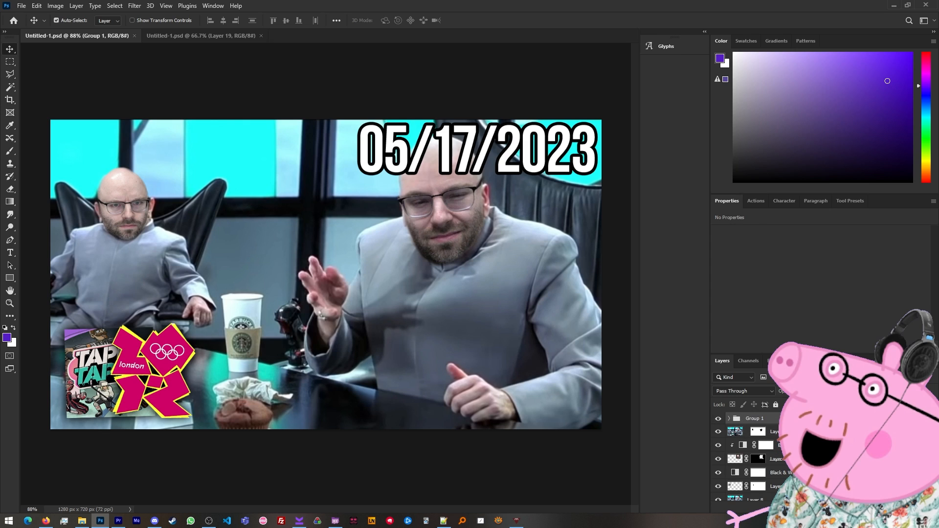
pyautogui.click(766, 445)
pyautogui.scroll(-1, 763, 455)
pyautogui.click(758, 467)
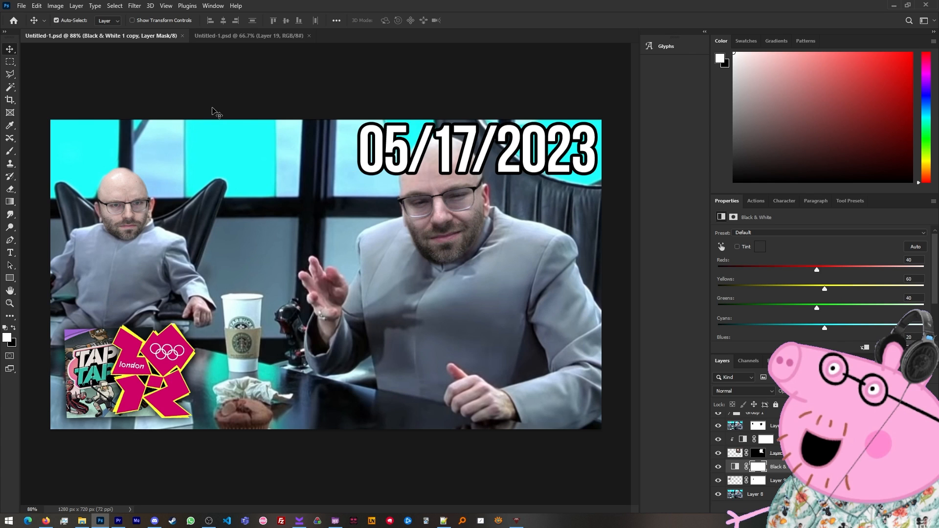
# Step: Switch back to Firefox and examine the facecam cutouts in older thumbnails, down to Northernlion's month-old YouTube uploads
pyautogui.hotkey('alt', 'Tab')
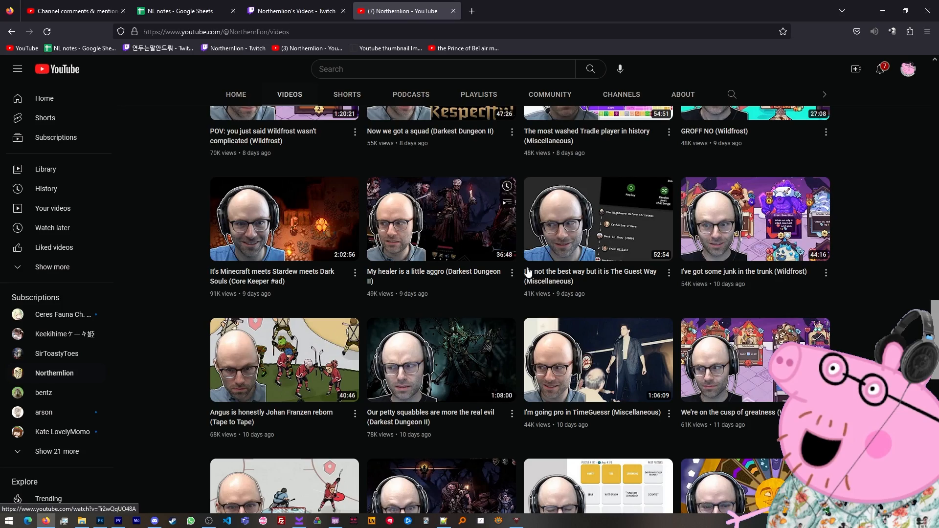
pyautogui.scroll(-12, 913, 306)
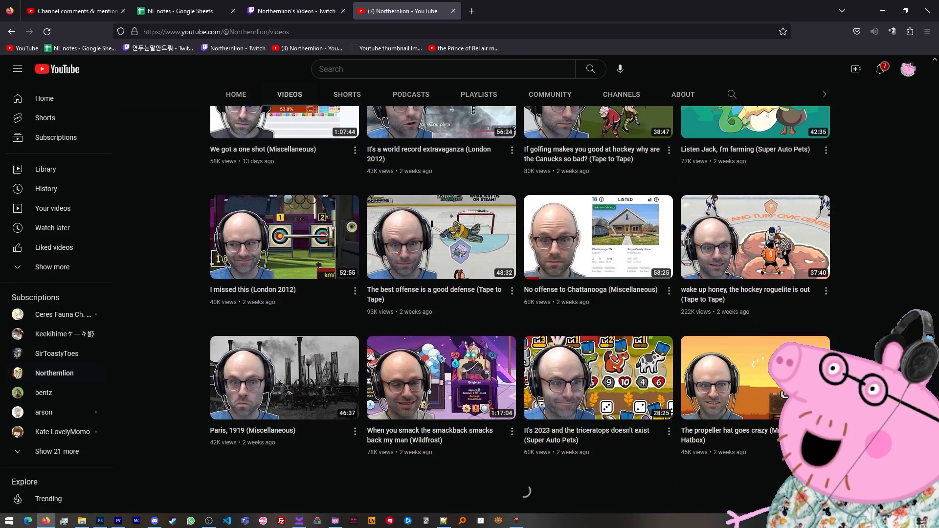
pyautogui.scroll(-10, 913, 305)
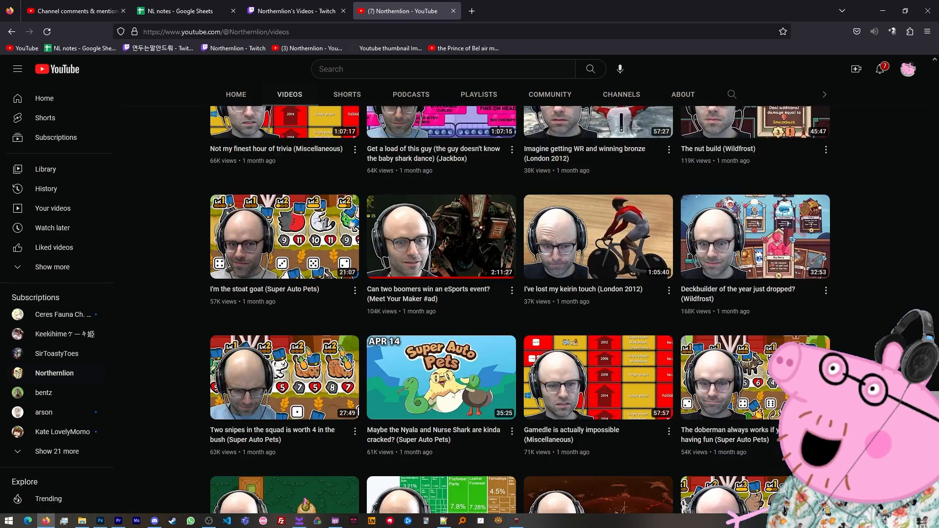
pyautogui.scroll(-6, 913, 306)
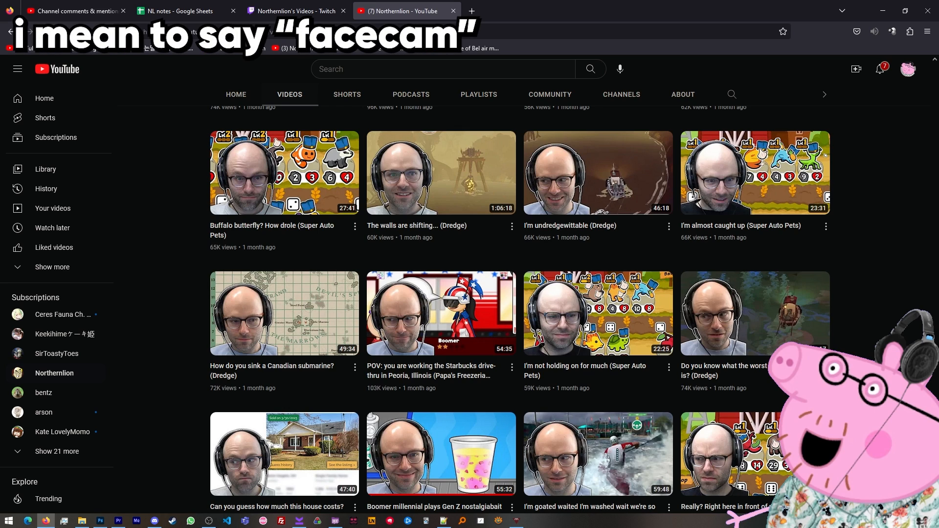
pyautogui.scroll(-3, 527, 310)
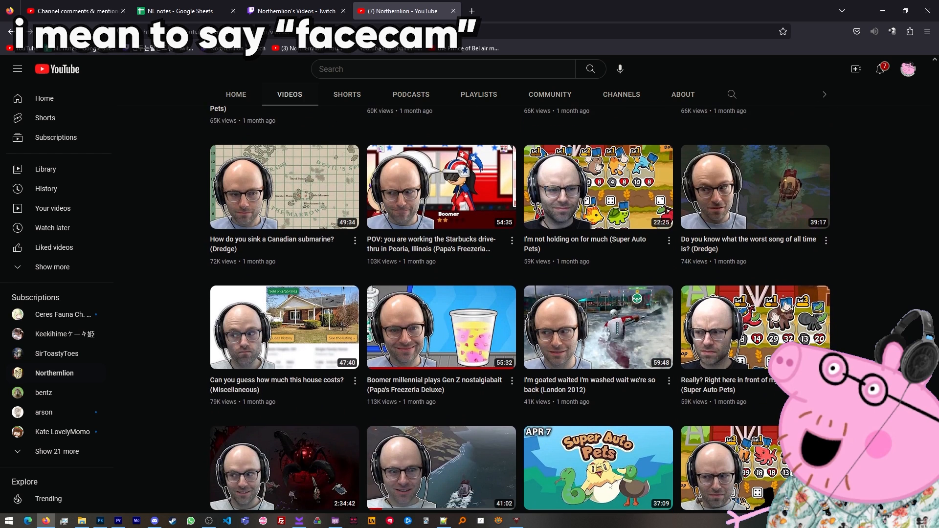
pyautogui.scroll(-3, 520, 309)
pyautogui.scroll(4, 520, 309)
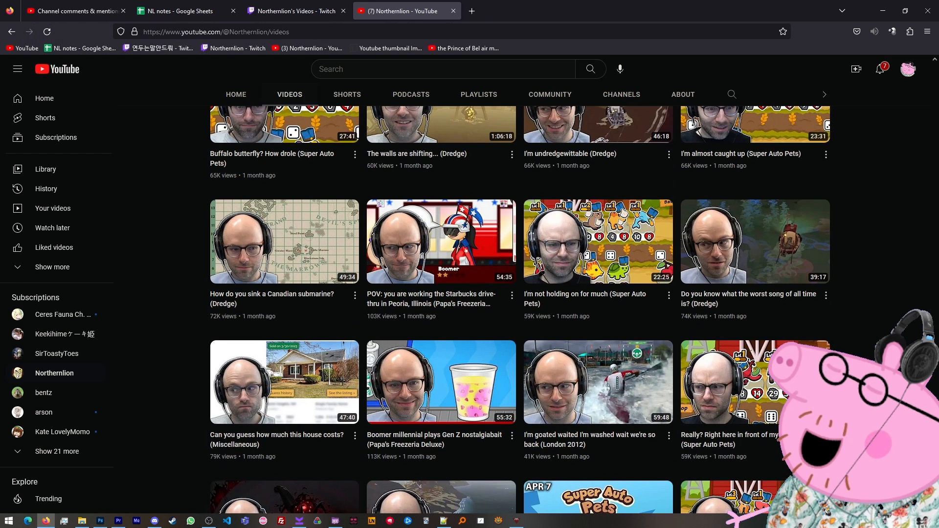
pyautogui.scroll(3, 520, 310)
pyautogui.scroll(-5, 520, 310)
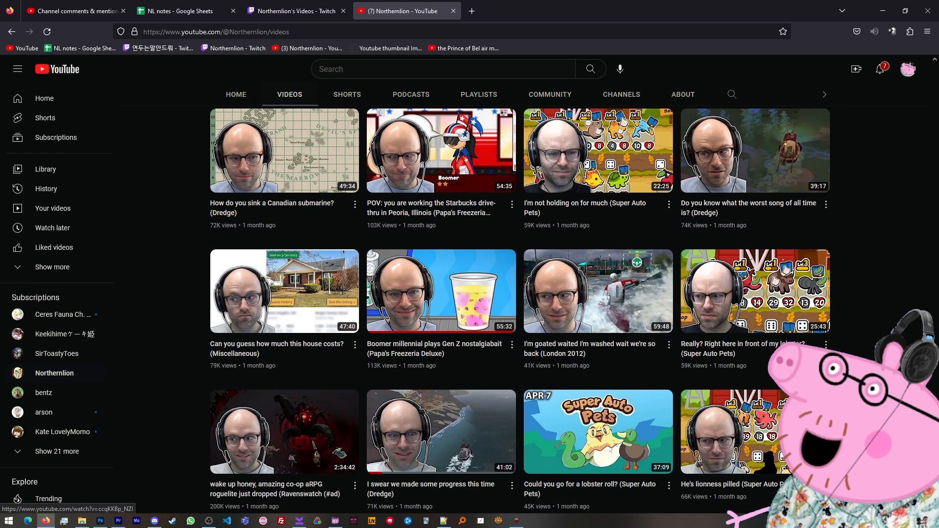
# Step: Browse the facecam placement in older thumbnails further down Northernlion's YouTube videos page, past the April Super Auto Pets and Dredge uploads
pyautogui.scroll(-5, 732, 296)
pyautogui.scroll(-2, 732, 296)
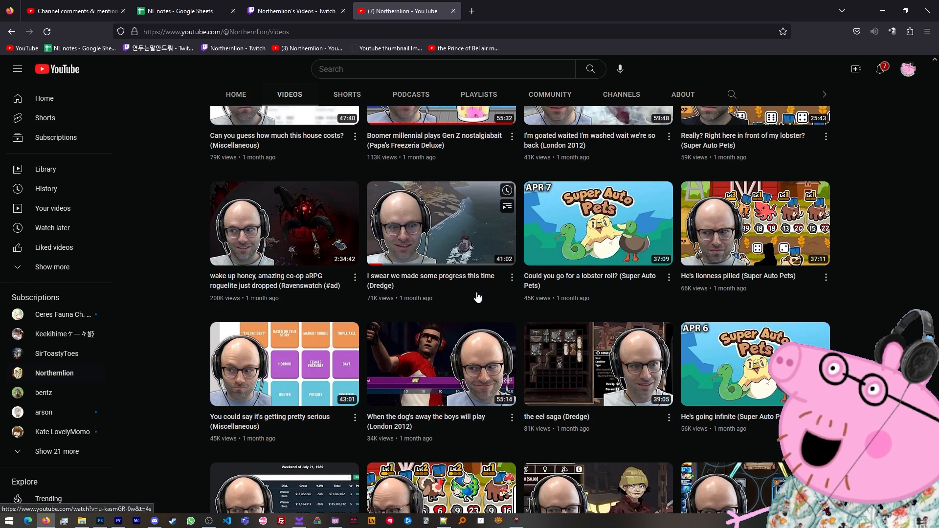
pyautogui.scroll(-2, 770, 318)
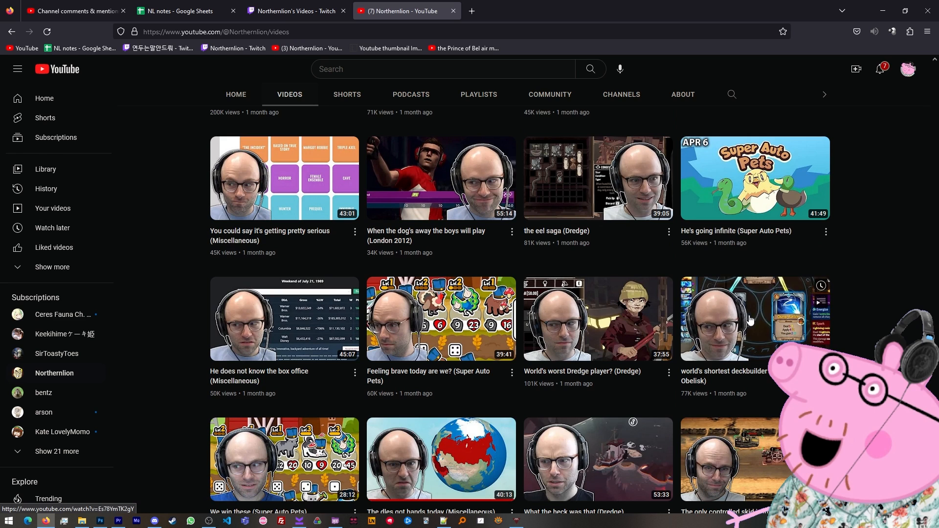
pyautogui.scroll(-3, 756, 316)
pyautogui.scroll(-3, 756, 315)
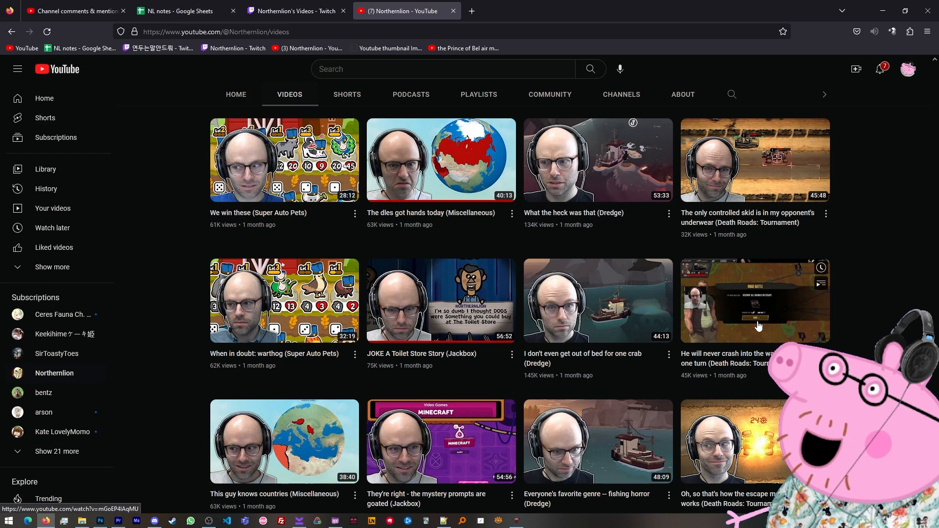
pyautogui.scroll(-2, 885, 298)
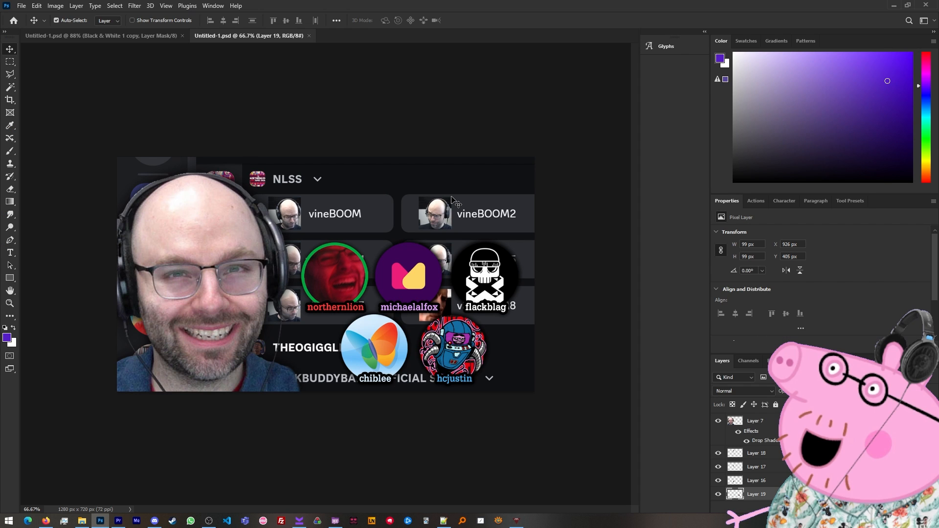
# Step: Switch to Photoshop and inspect the NLSS thumbnail composite with the facecam cutout and the five circular streamer logos
pyautogui.scroll(2, 322, 281)
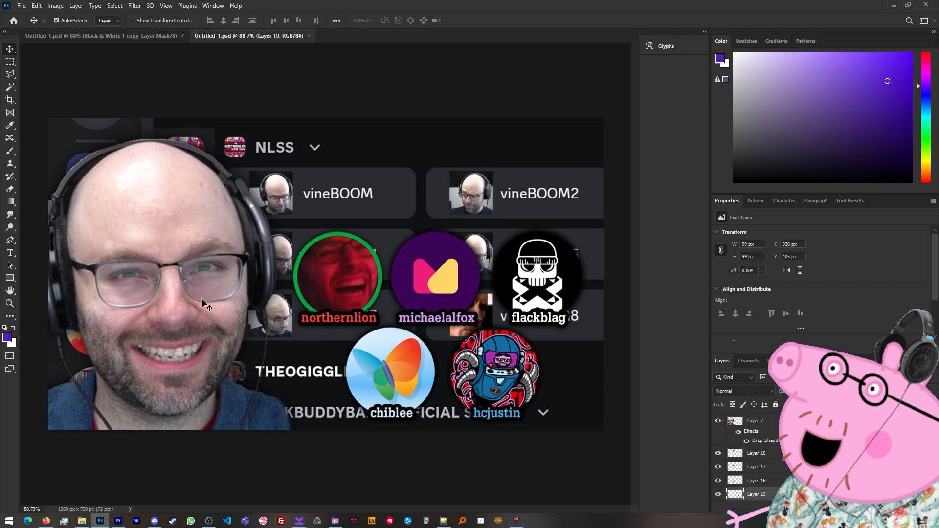
pyautogui.scroll(-1, 198, 306)
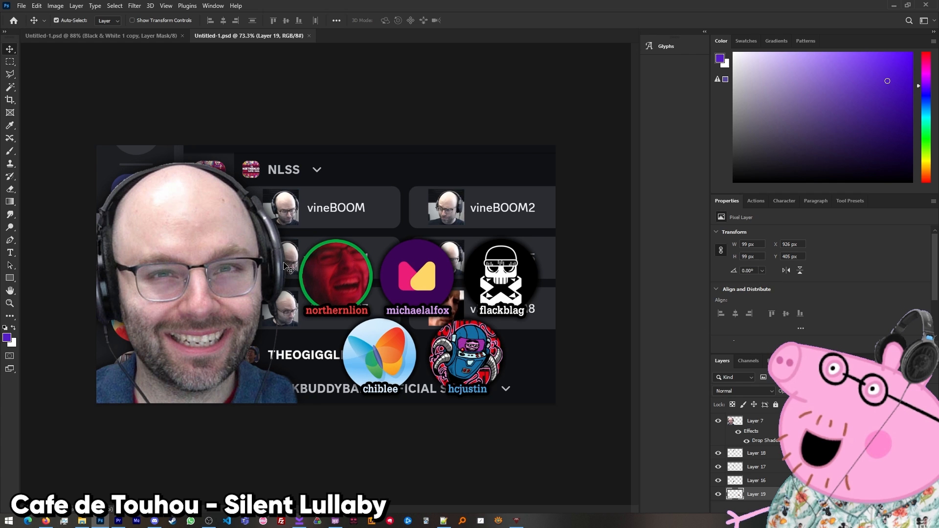
# Step: Switch to Firefox, browse the thumbnails on the Trash Taste Highlights videos page, and return to Northernlion's YouTube channel
pyautogui.hotkey('alt', 'Tab')
pyautogui.scroll(-2, 909, 274)
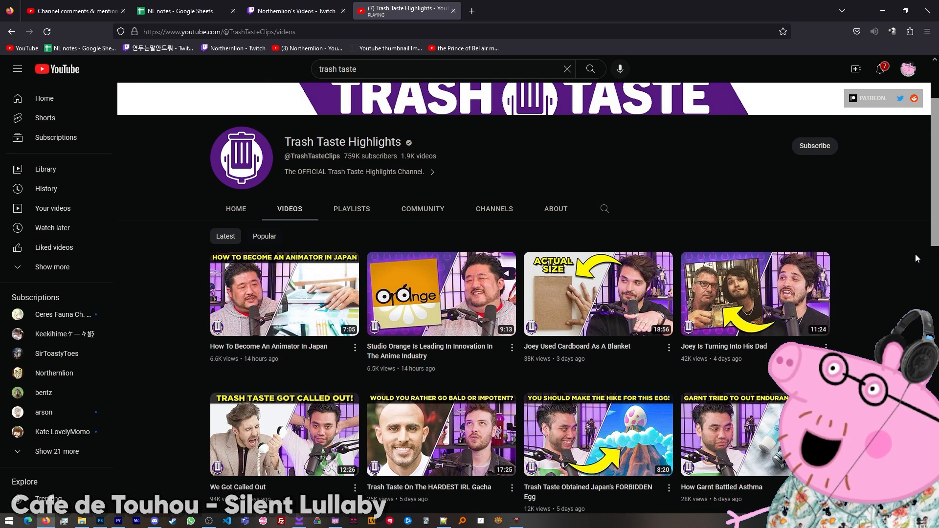
pyautogui.scroll(-2, 898, 244)
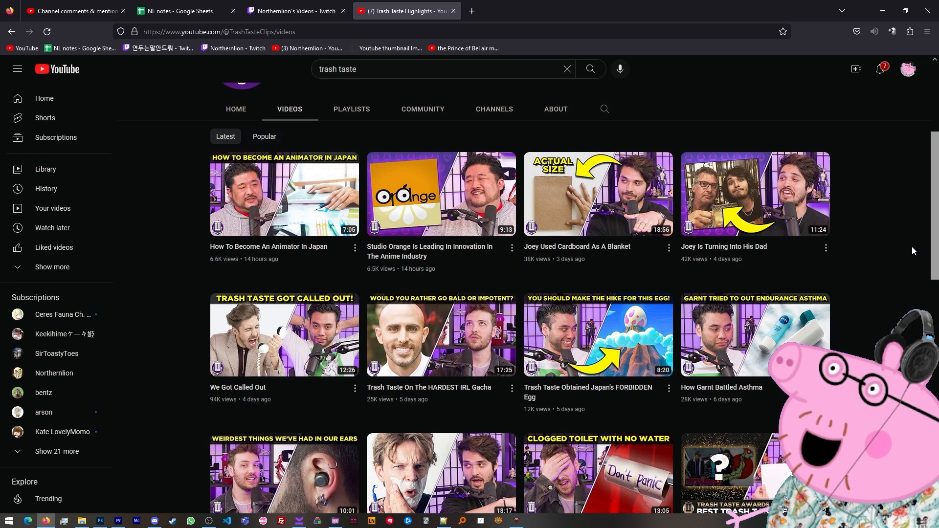
pyautogui.scroll(-1, 912, 250)
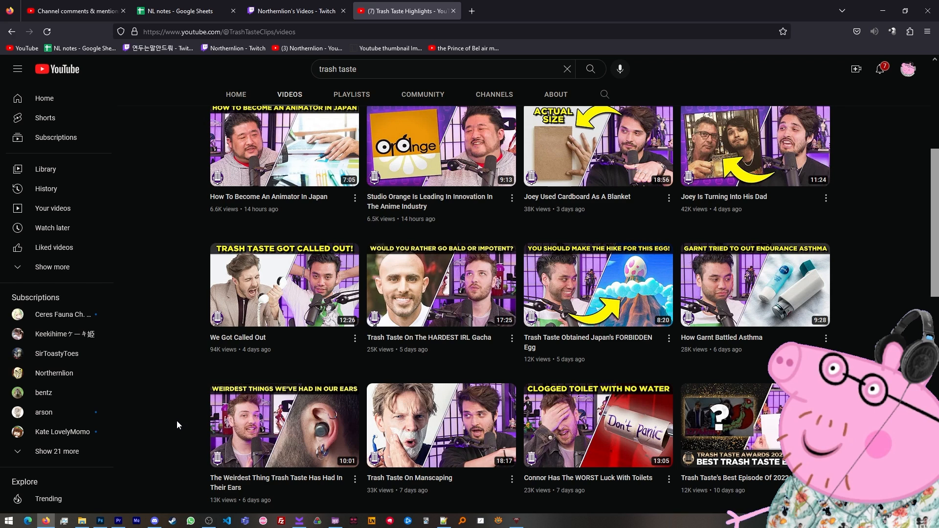
pyautogui.moveTo(234, 348)
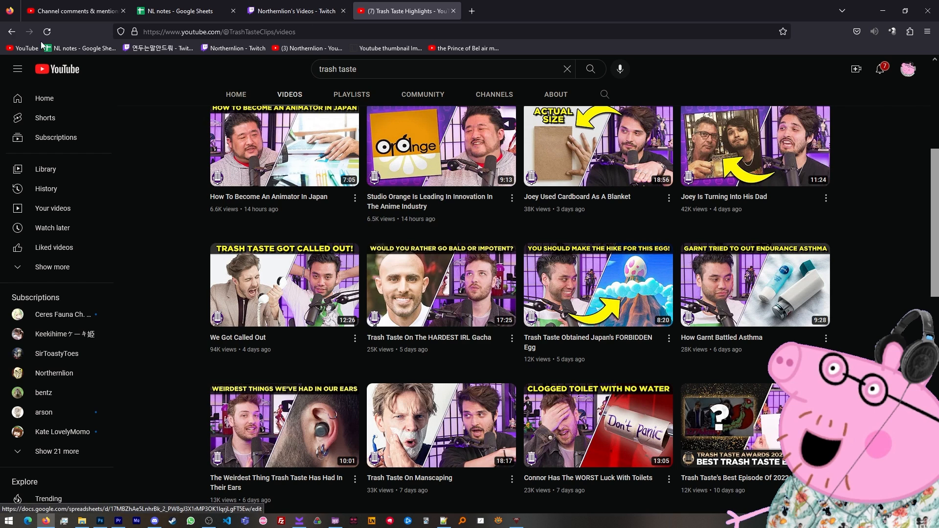
pyautogui.click(333, 52)
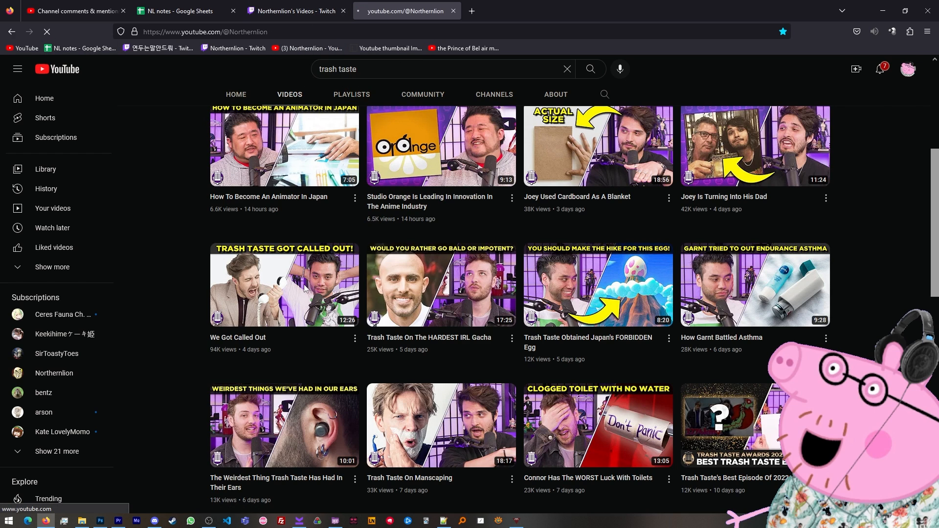
# Step: Switch to Premiere Pro and examine the cuts, nested clips and markers across the 05182023_1 project's timeline
pyautogui.hotkey('alt', 'Tab')
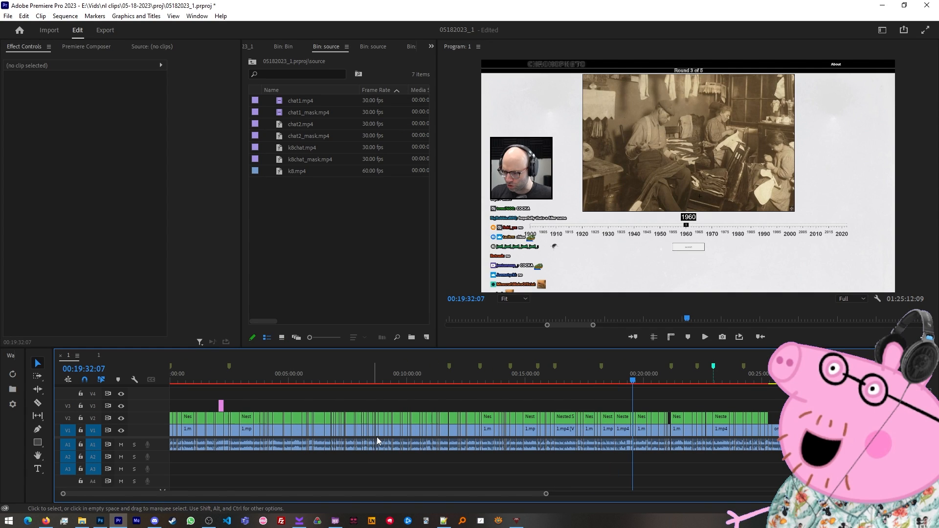
pyautogui.scroll(-3, 382, 438)
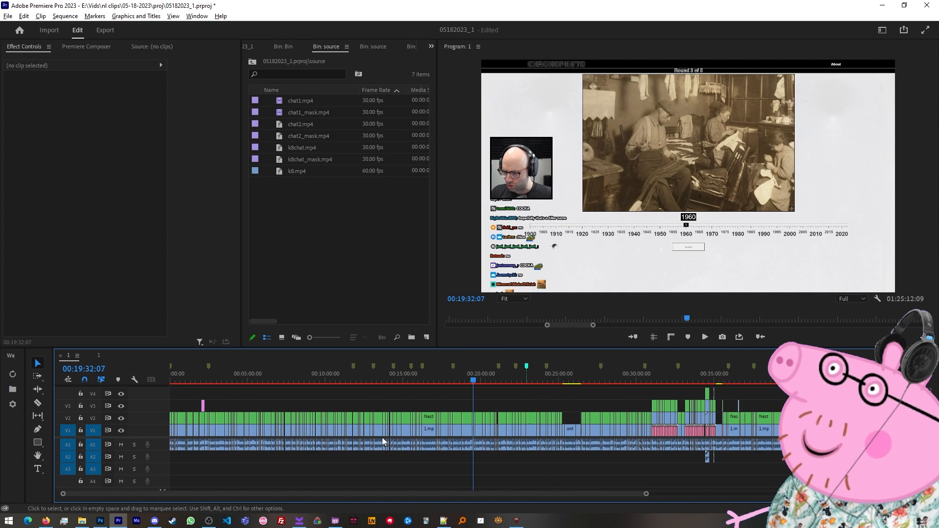
pyautogui.scroll(-2, 386, 436)
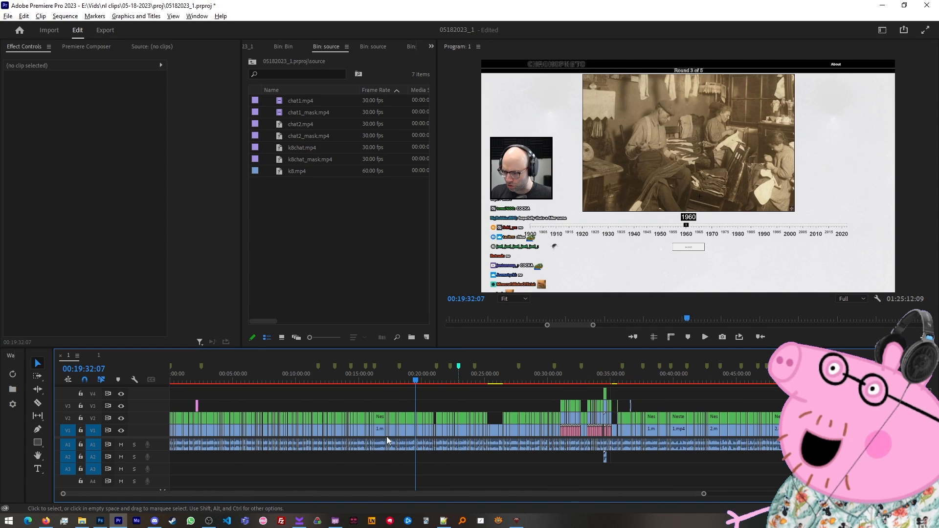
pyautogui.click(451, 458)
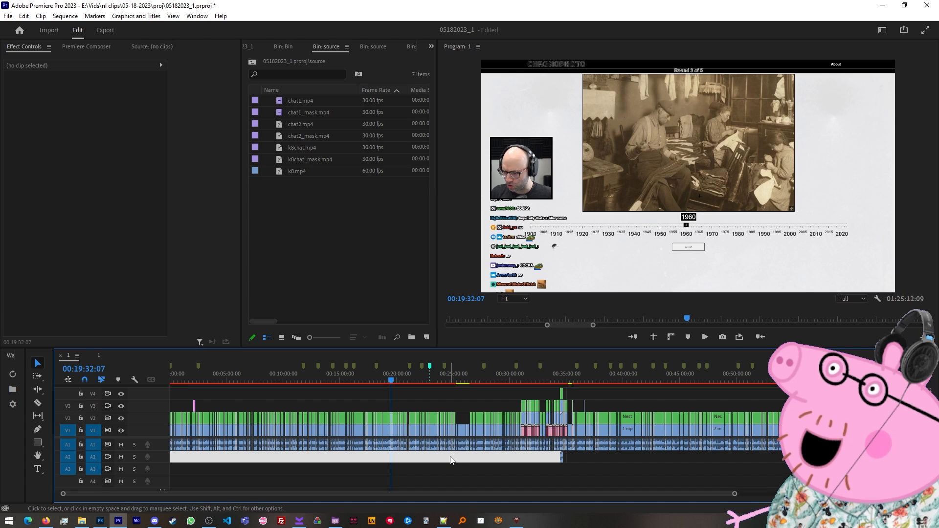
pyautogui.click(620, 469)
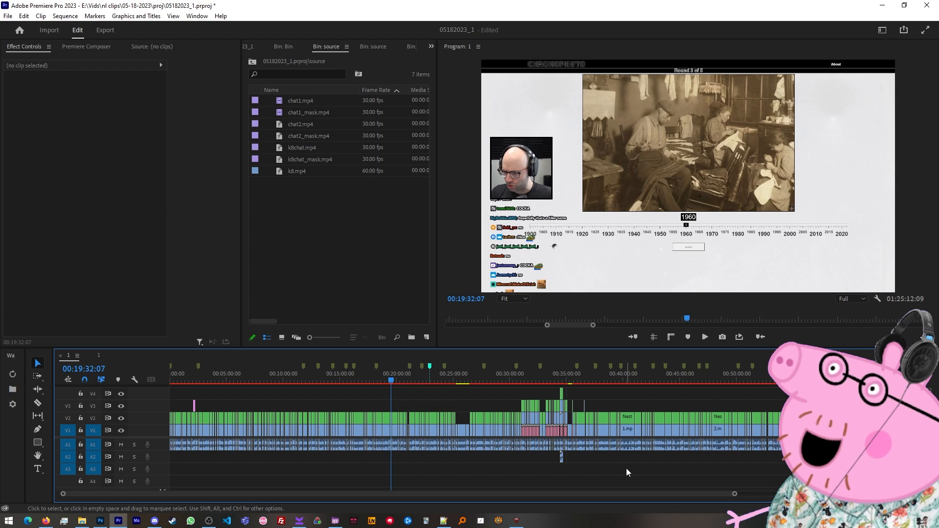
pyautogui.scroll(5, 461, 447)
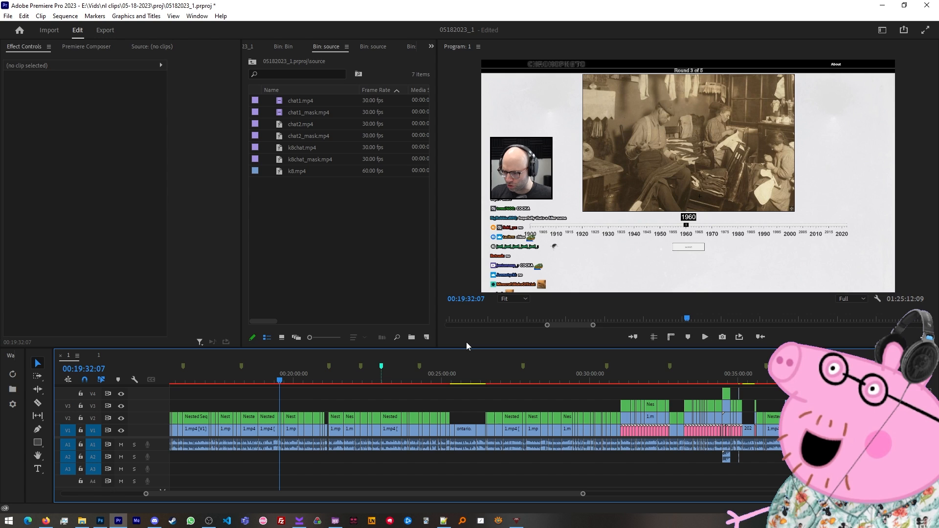
# Step: Switch to Firefox, read the channel's published comments in YouTube Studio, check those held for review, and return to the published ones
pyautogui.hotkey('alt', 'Tab')
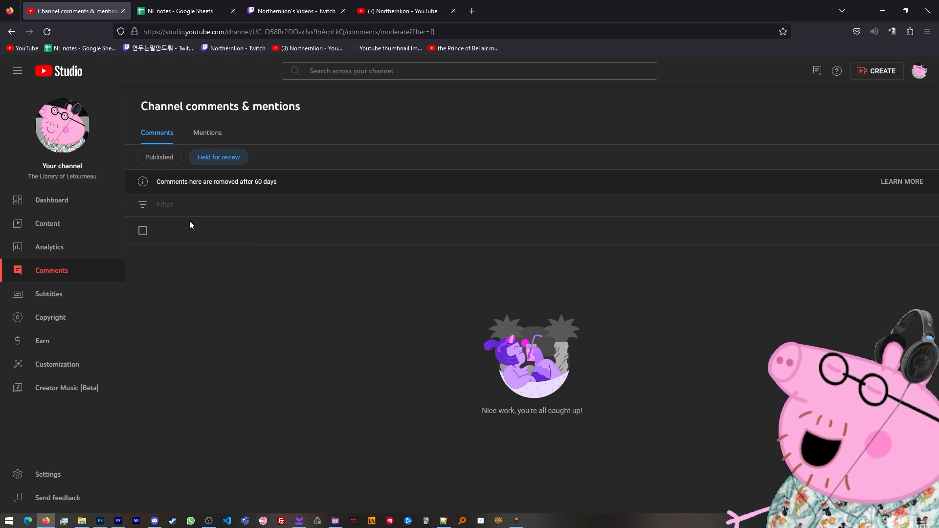
pyautogui.click(162, 158)
pyautogui.scroll(-7, 388, 296)
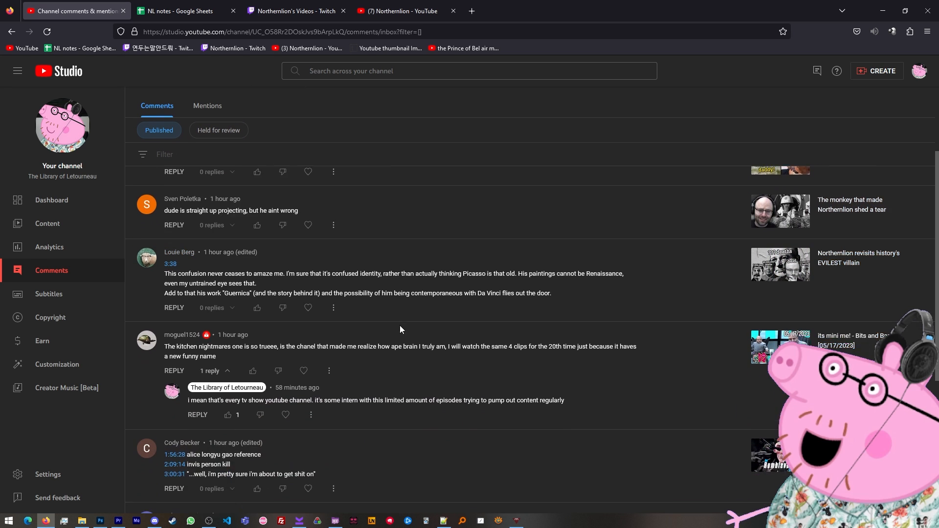
pyautogui.scroll(-8, 380, 313)
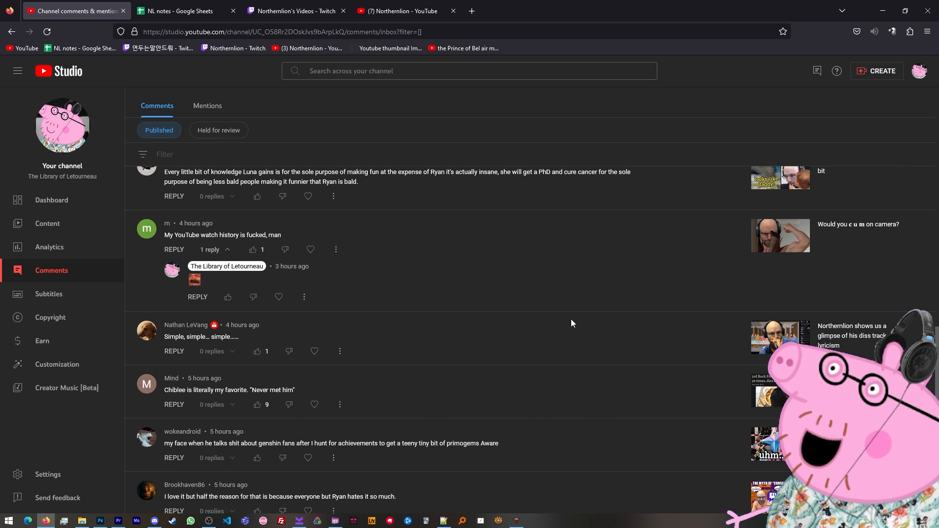
pyautogui.scroll(-4, 571, 320)
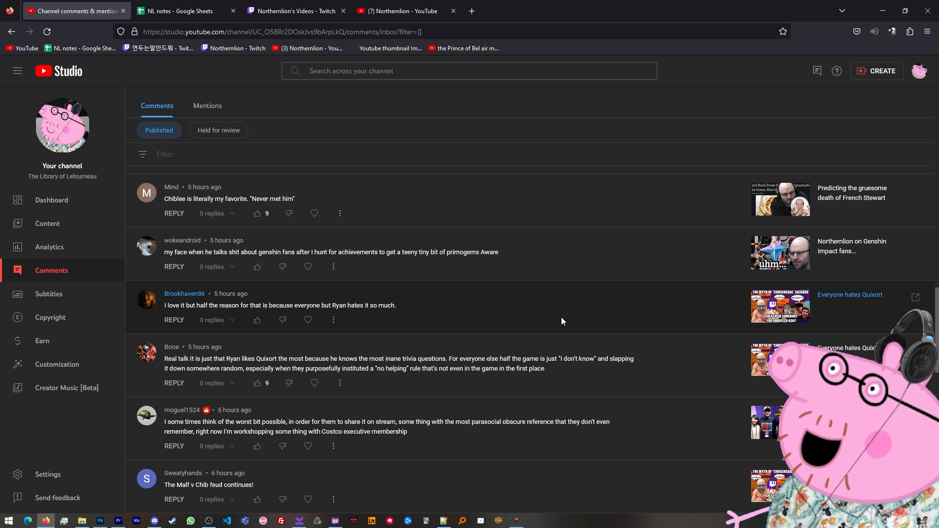
pyautogui.scroll(2, 562, 319)
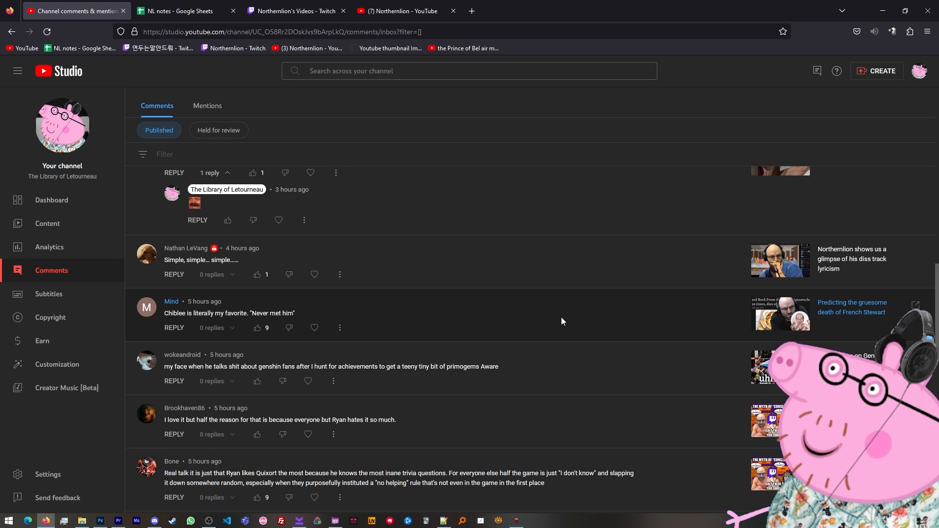
pyautogui.scroll(2, 562, 320)
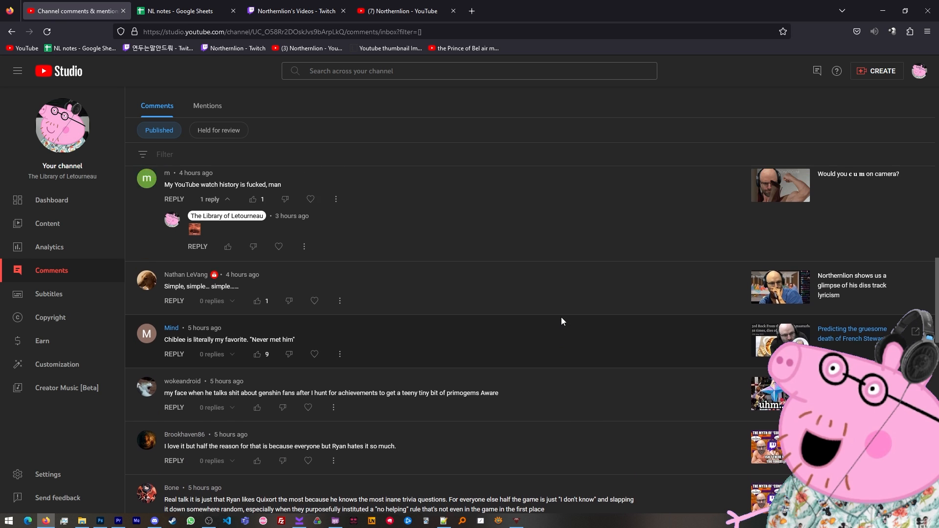
pyautogui.scroll(1, 395, 259)
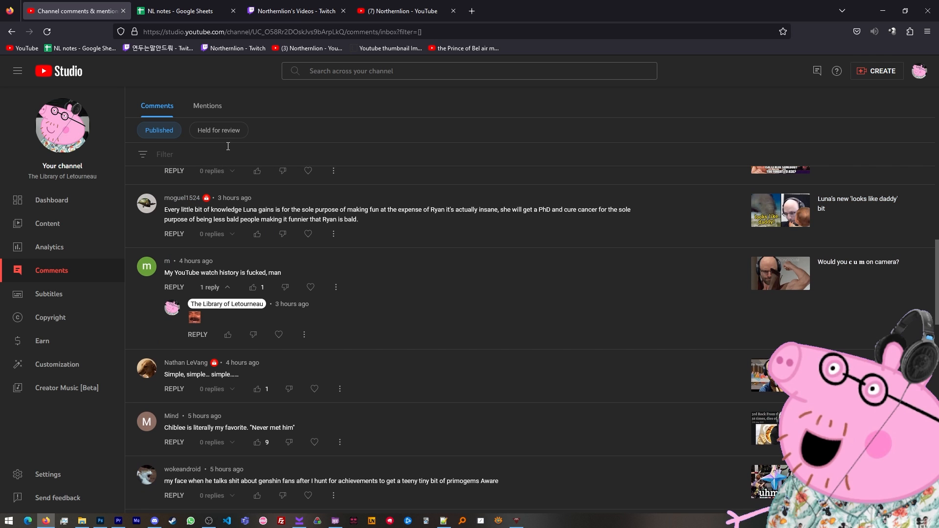
pyautogui.click(224, 133)
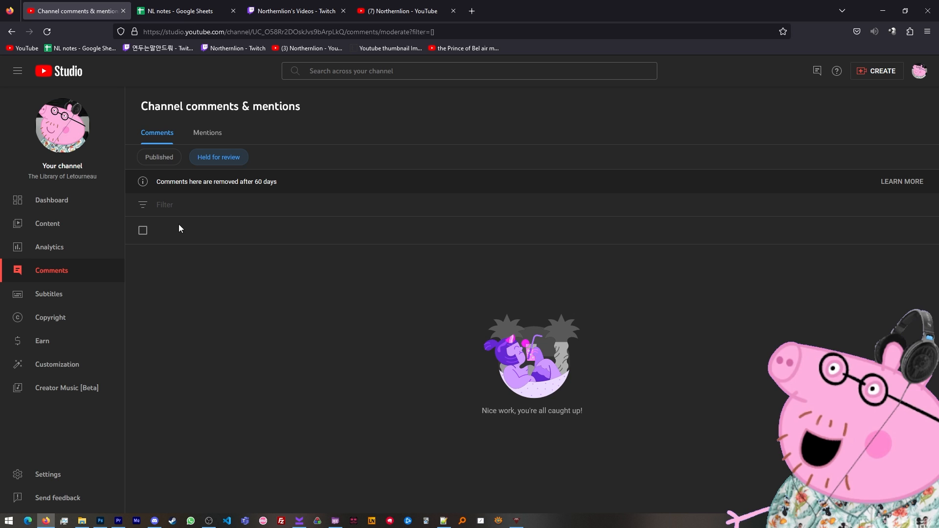
pyautogui.click(155, 159)
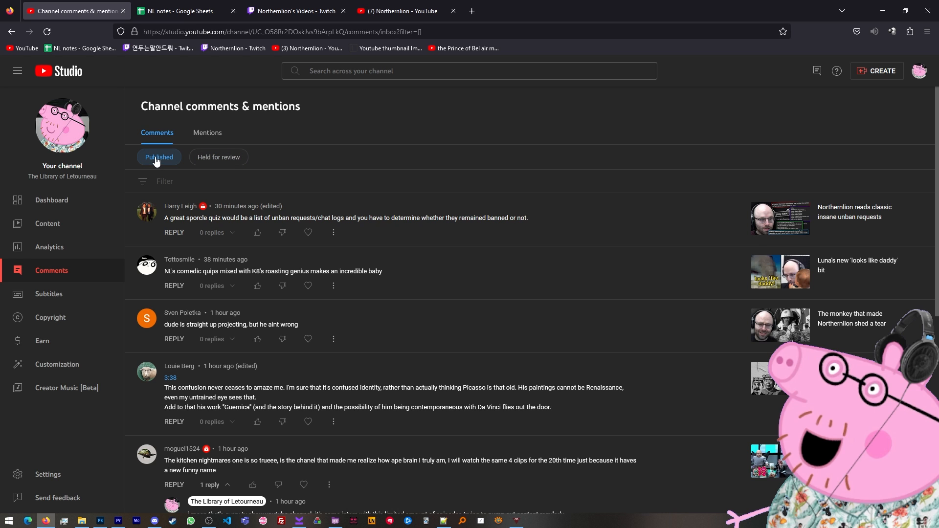